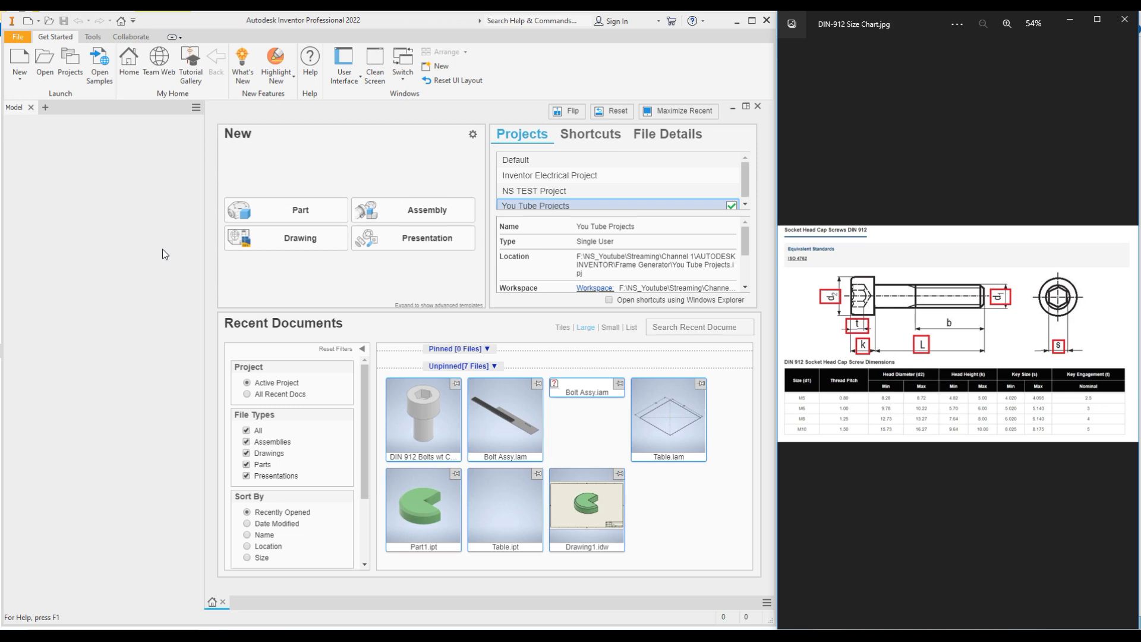
Create a new part from the Standard.ipt template and maximize the DIN-912 size chart.
{"action": "left_click", "coordinate": [18, 55]}
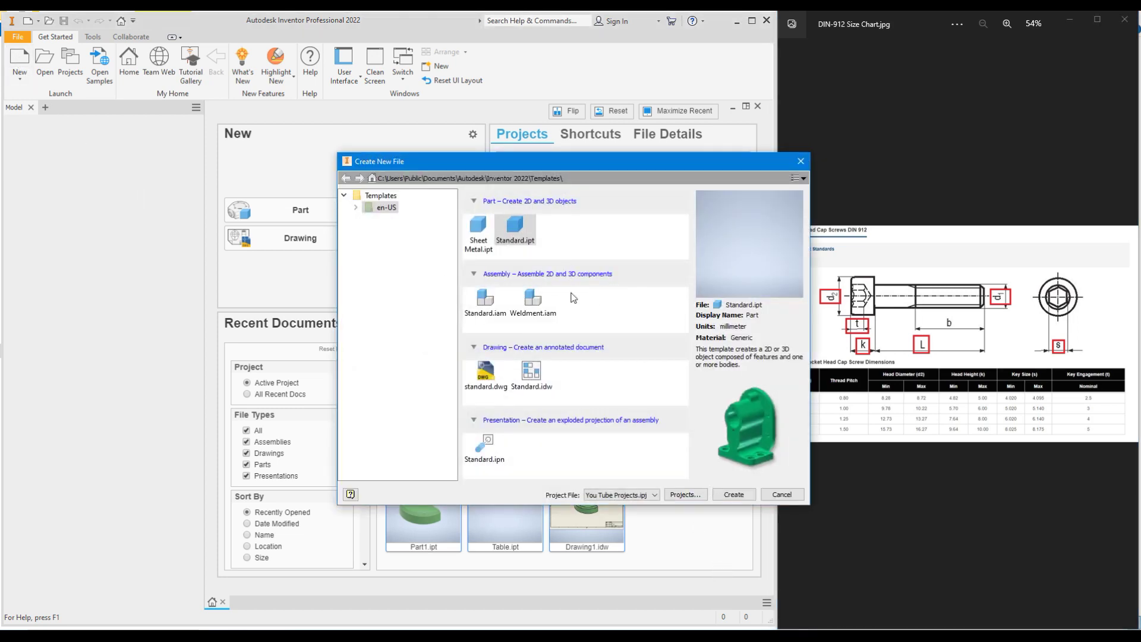
{"action": "left_click", "coordinate": [734, 496]}
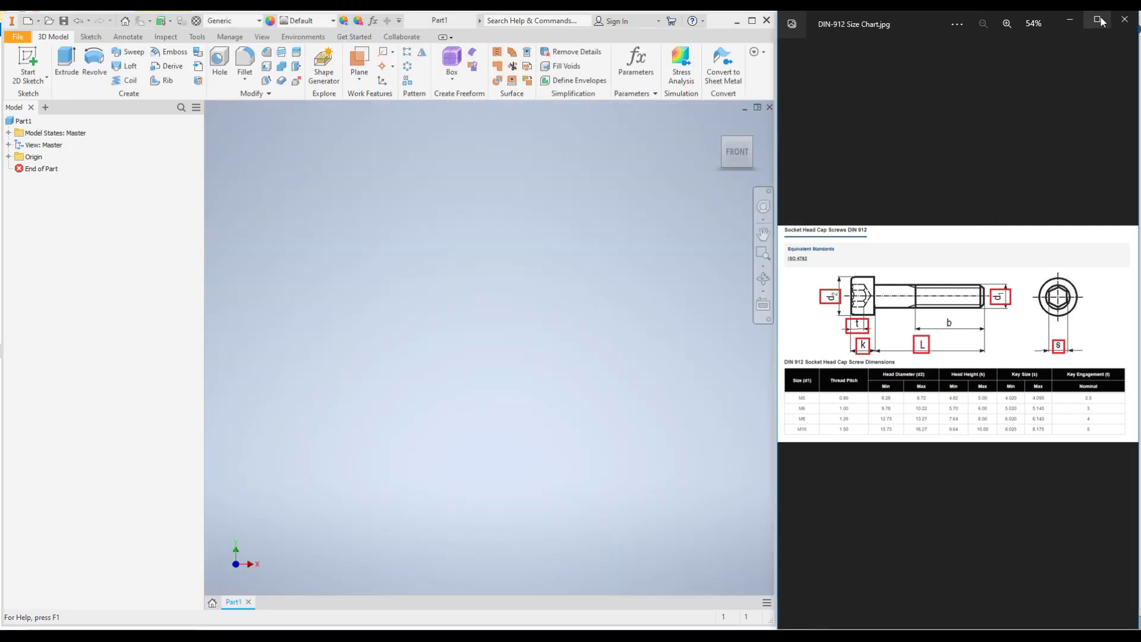
{"action": "left_click", "coordinate": [1098, 19]}
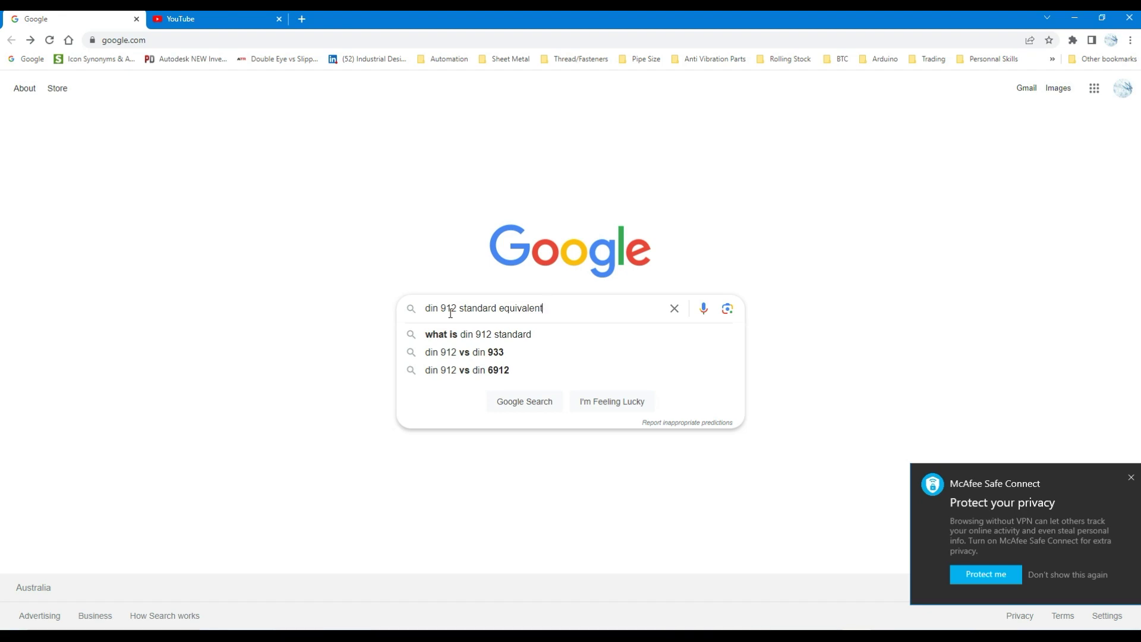
{"action": "key", "text": "Return"}
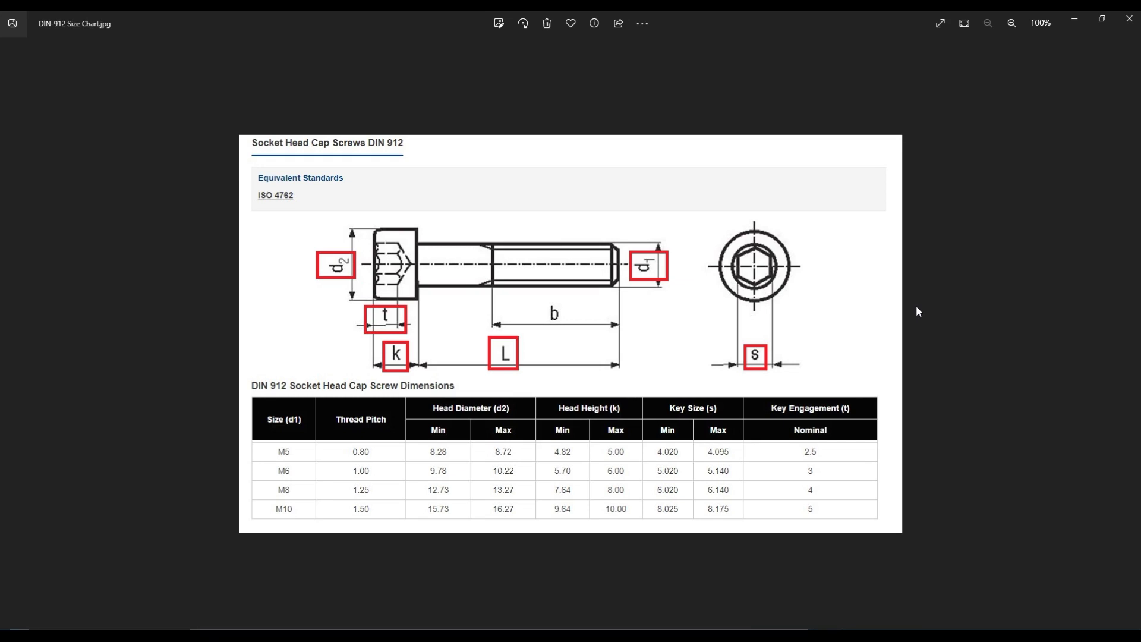
Replace the chart with 'DIN-912 Size Chart wt Lengths' in a restored Photos window beside Inventor.
{"action": "left_click", "coordinate": [1132, 21]}
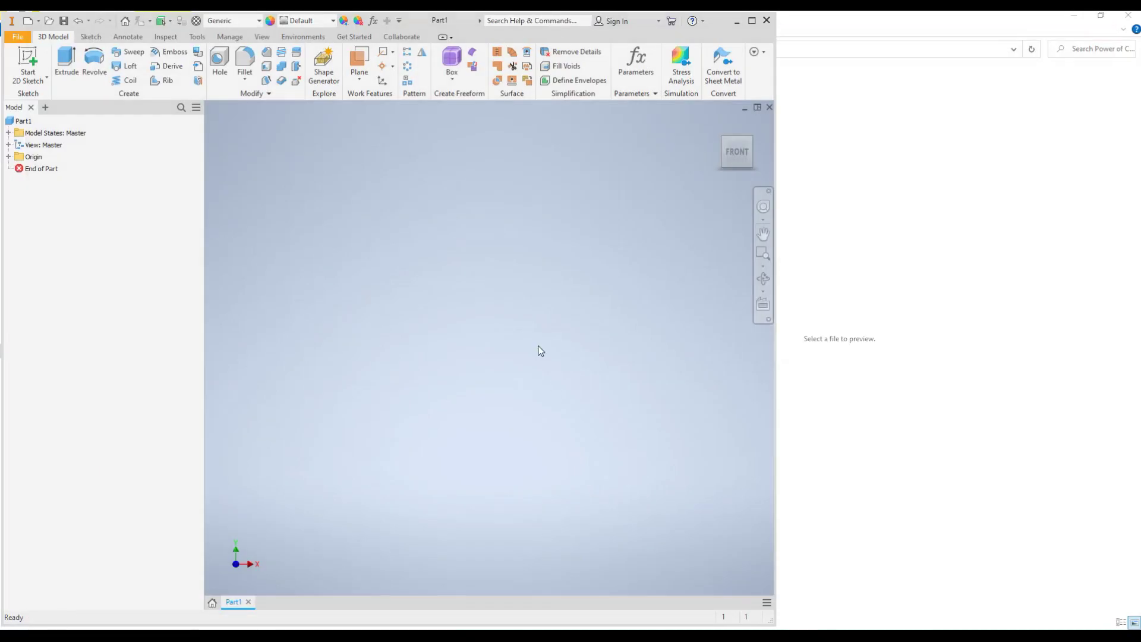
{"action": "key", "text": "alt+Tab"}
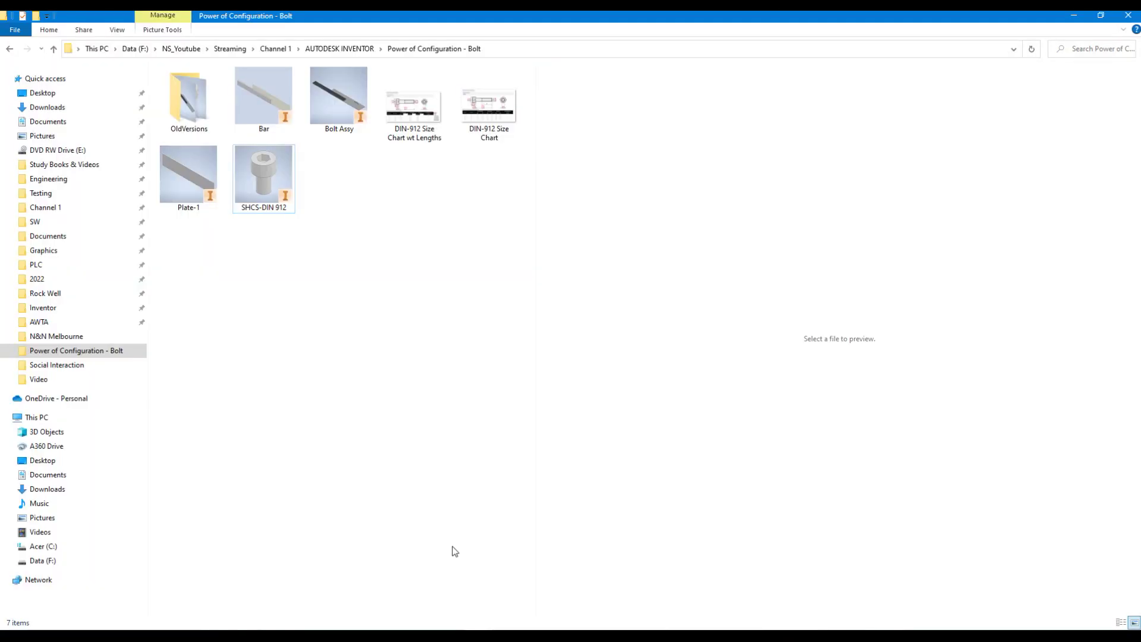
{"action": "left_click", "coordinate": [427, 107]}
{"action": "double_click", "coordinate": [427, 107]}
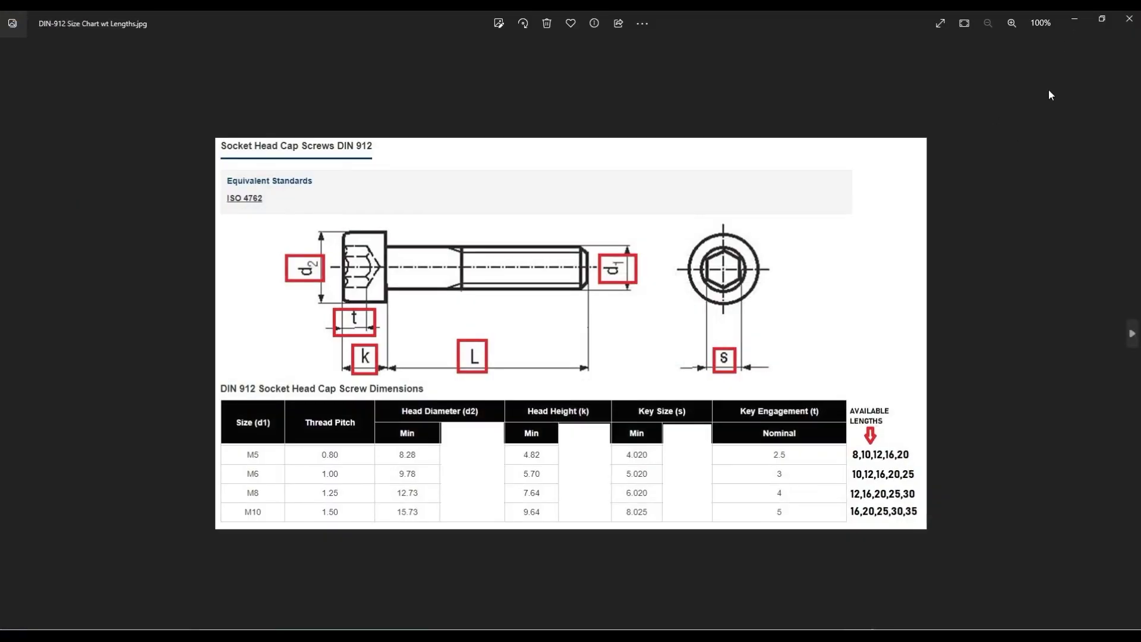
{"action": "left_click", "coordinate": [1102, 19]}
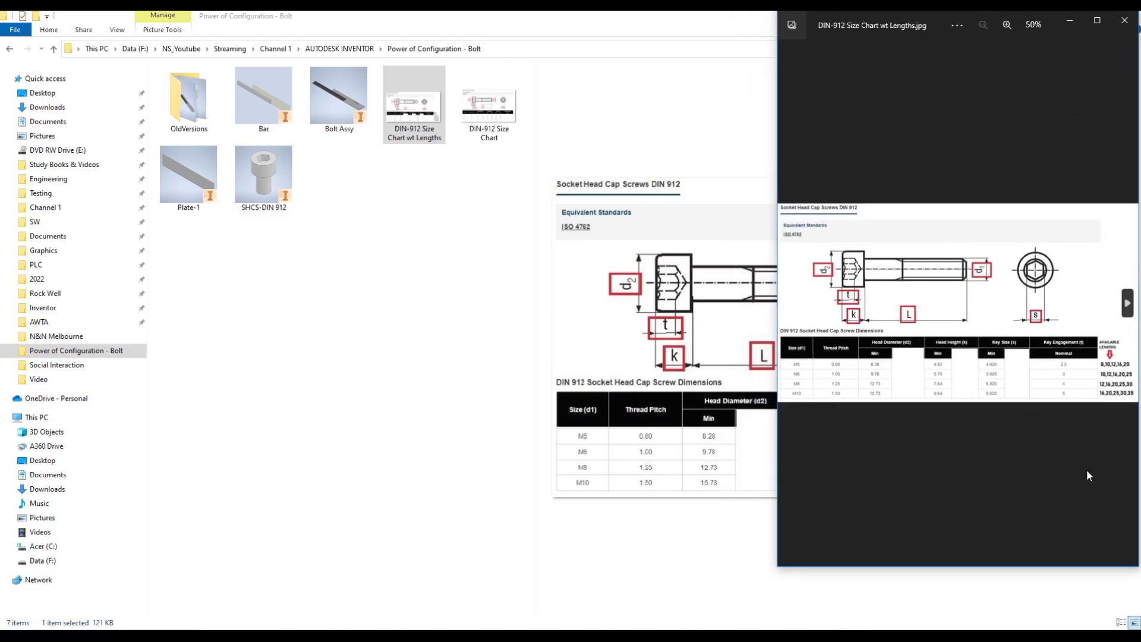
{"action": "left_click", "coordinate": [530, 31]}
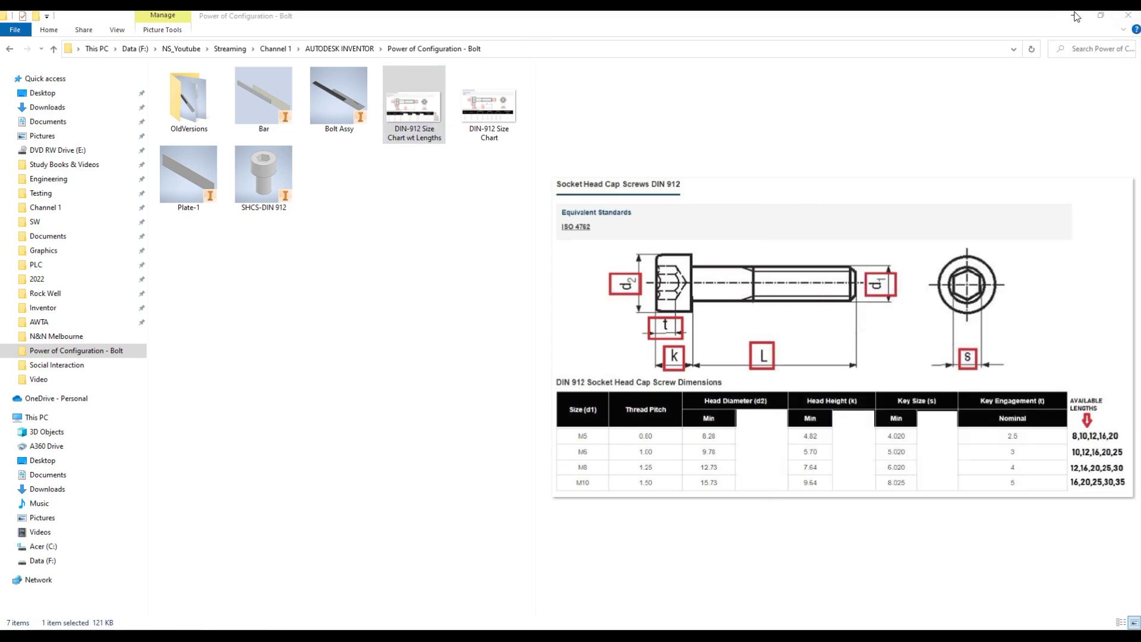
{"action": "left_click", "coordinate": [1074, 16]}
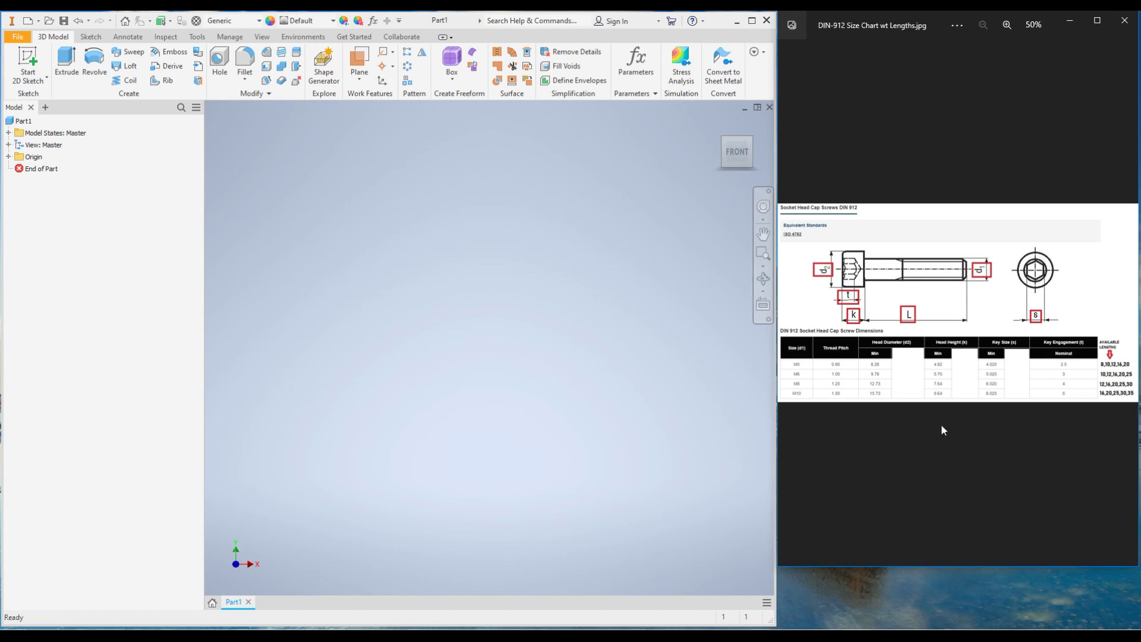
Make the YZ, XZ and XY origin planes visible and start a 2D sketch on the XY Plane.
{"action": "left_click_drag", "start_coordinate": [908, 569], "coordinate": [908, 630]}
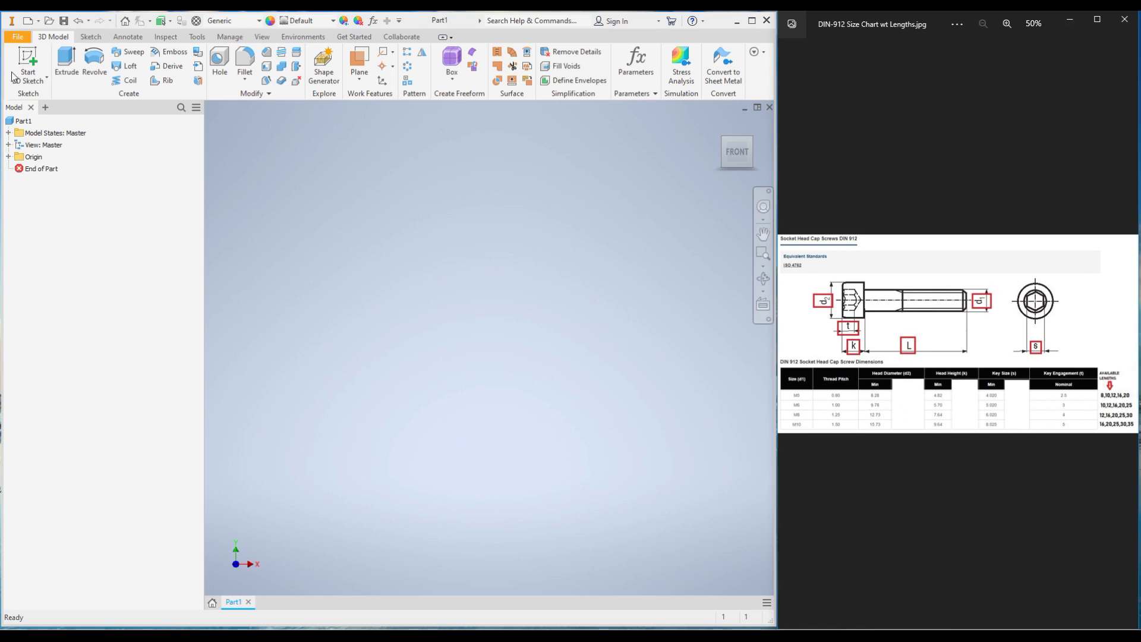
{"action": "left_click", "coordinate": [721, 123]}
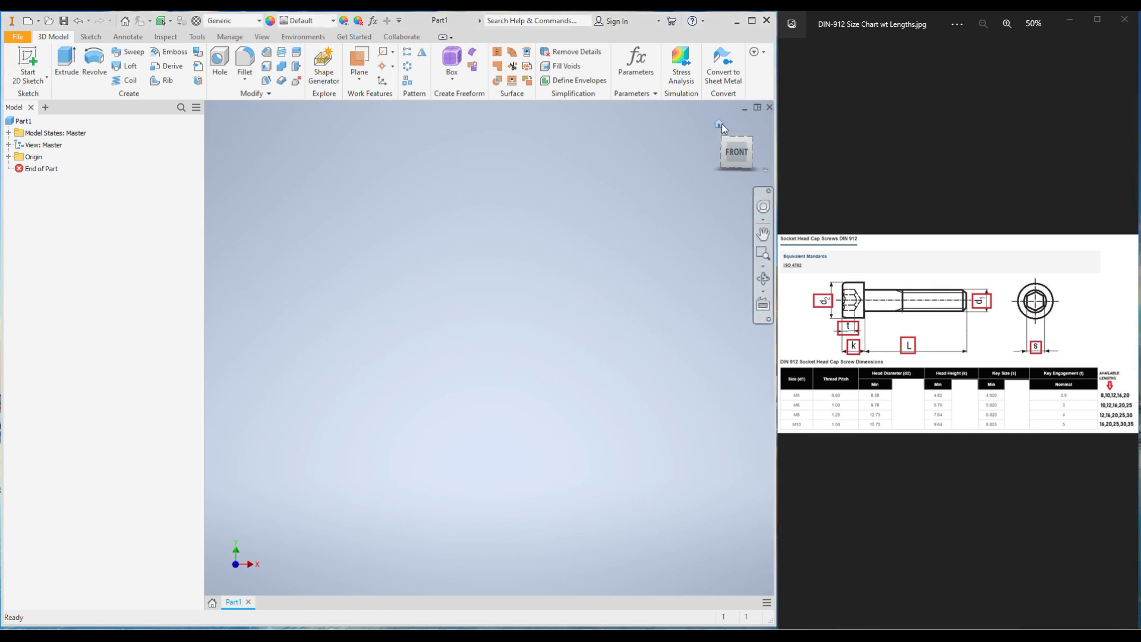
{"action": "left_click", "coordinate": [7, 157]}
{"action": "left_click", "coordinate": [41, 168]}
{"action": "left_click", "coordinate": [41, 180], "text": "ctrl"}
{"action": "left_click", "coordinate": [39, 192], "text": "ctrl"}
{"action": "right_click", "coordinate": [40, 193]}
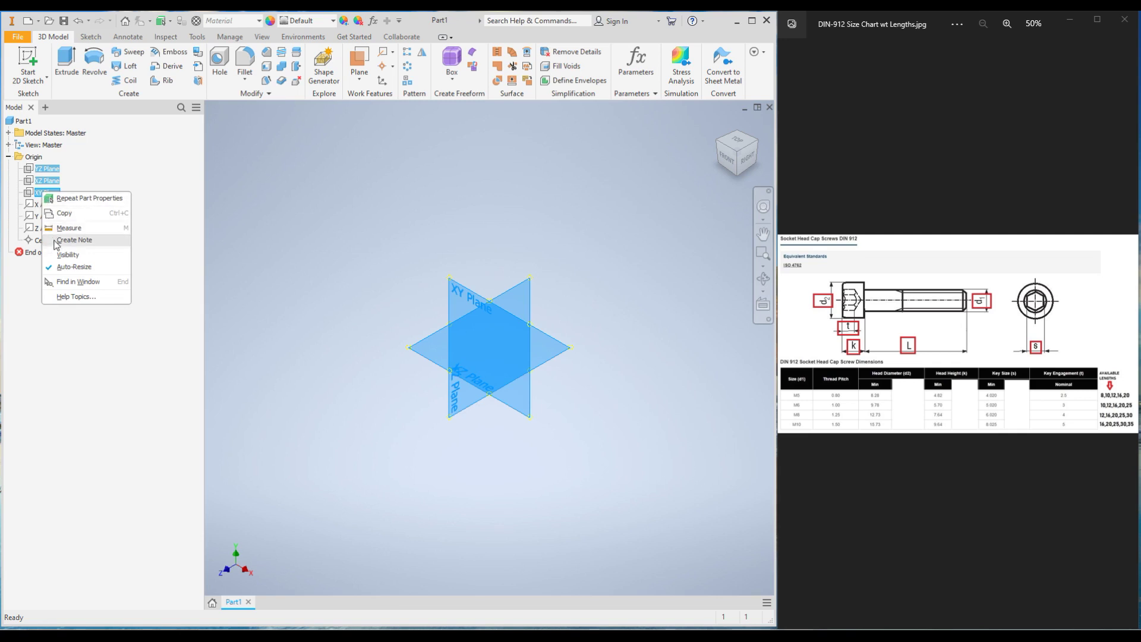
{"action": "left_click", "coordinate": [67, 255]}
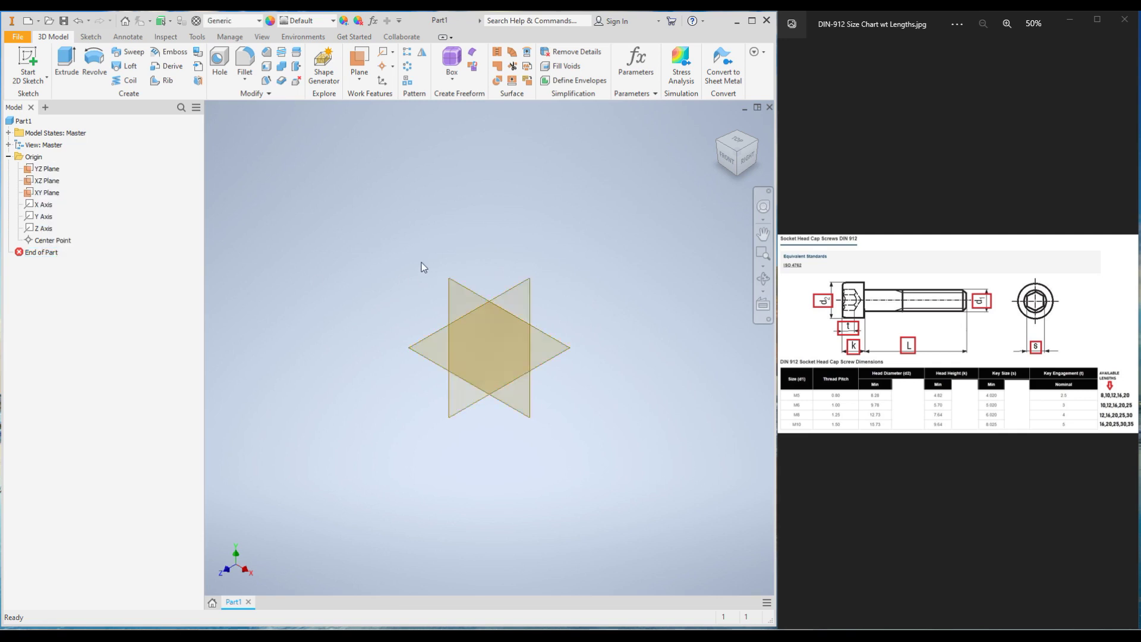
{"action": "left_click", "coordinate": [451, 297]}
{"action": "left_click", "coordinate": [463, 287]}
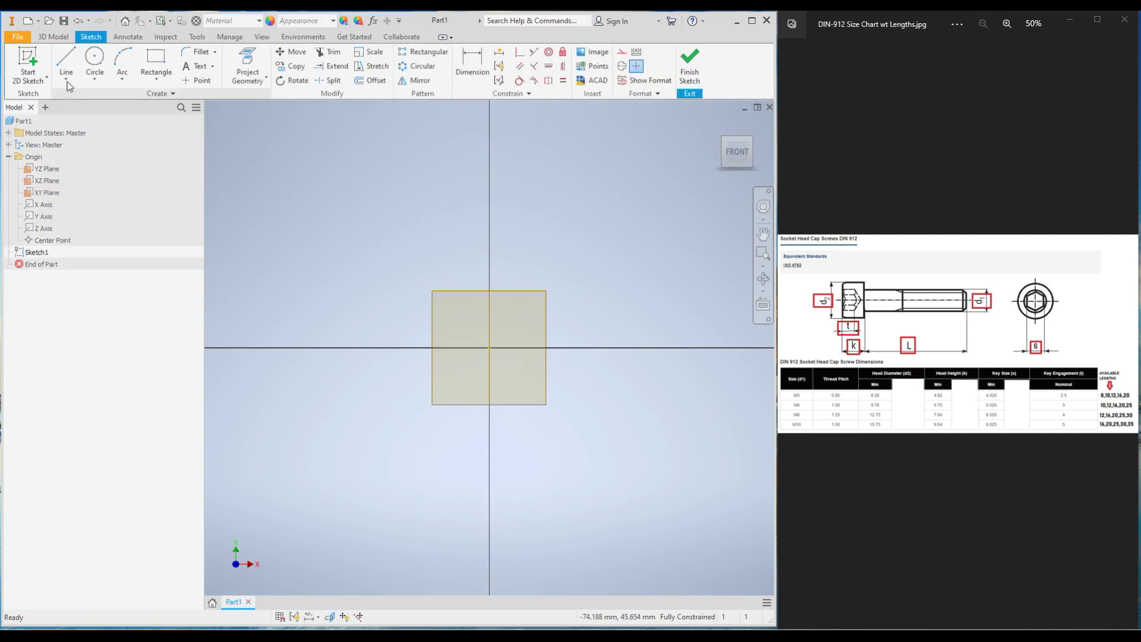
Draw a closed six-line stepped half profile of head and shank from the origin.
{"action": "left_click", "coordinate": [66, 56]}
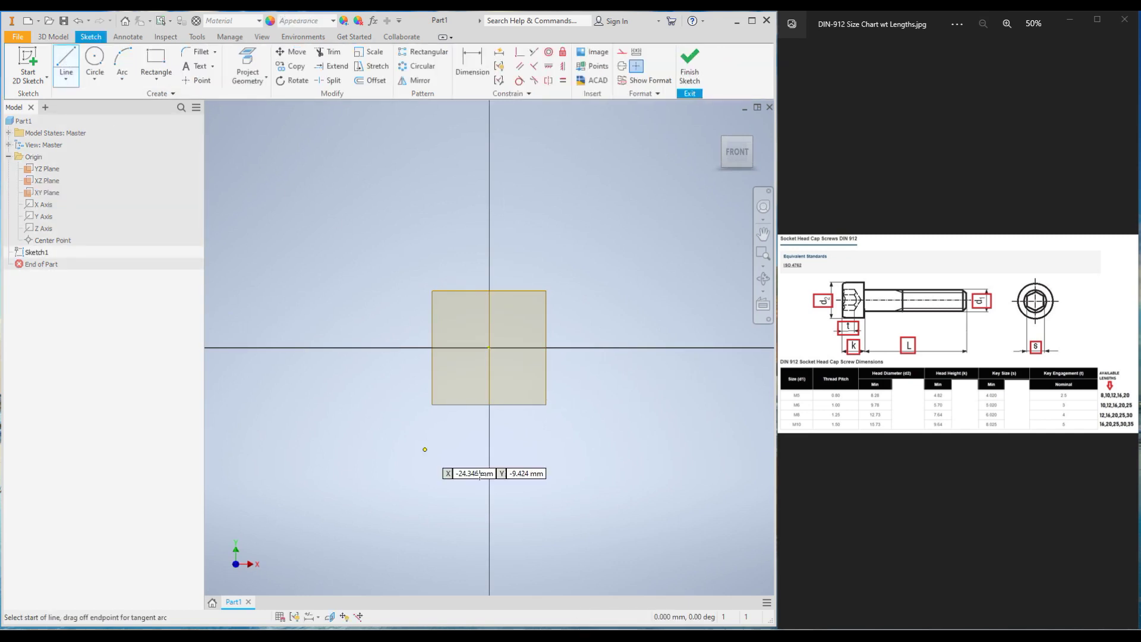
{"action": "left_click", "coordinate": [489, 347]}
{"action": "left_click", "coordinate": [489, 150]}
{"action": "left_click", "coordinate": [555, 150]}
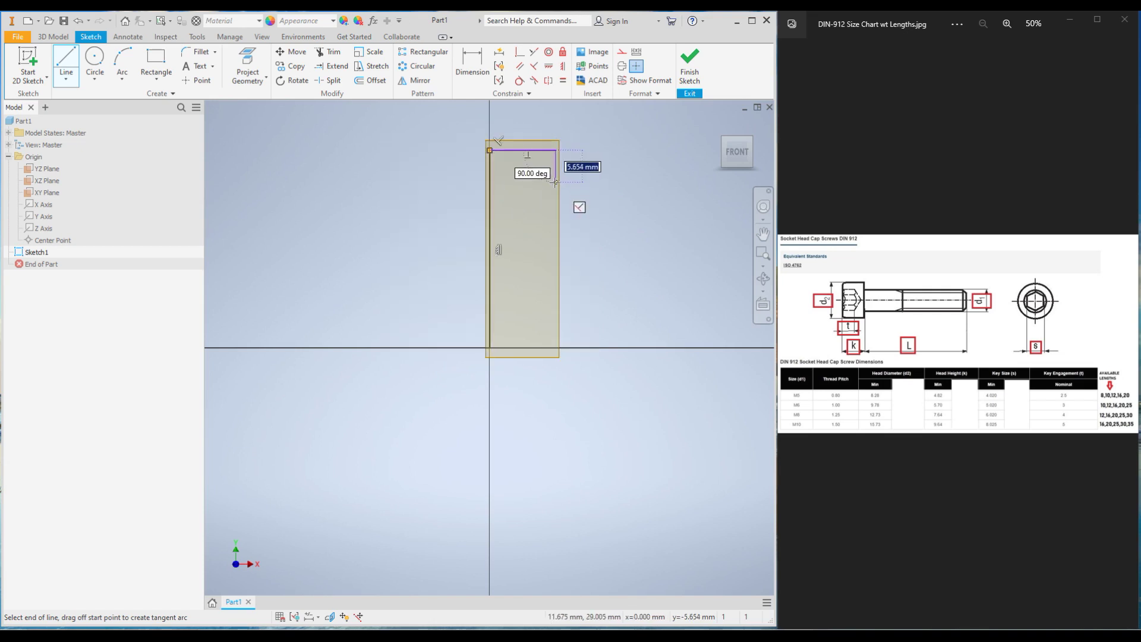
{"action": "left_click", "coordinate": [556, 182]}
{"action": "left_click", "coordinate": [527, 182]}
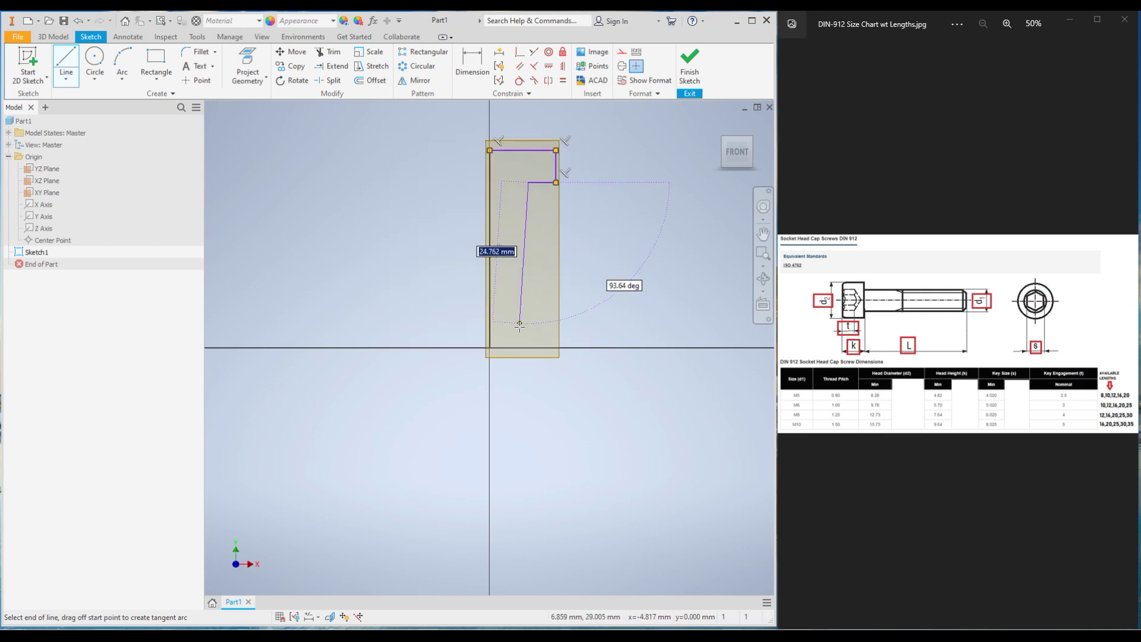
{"action": "left_click", "coordinate": [528, 347]}
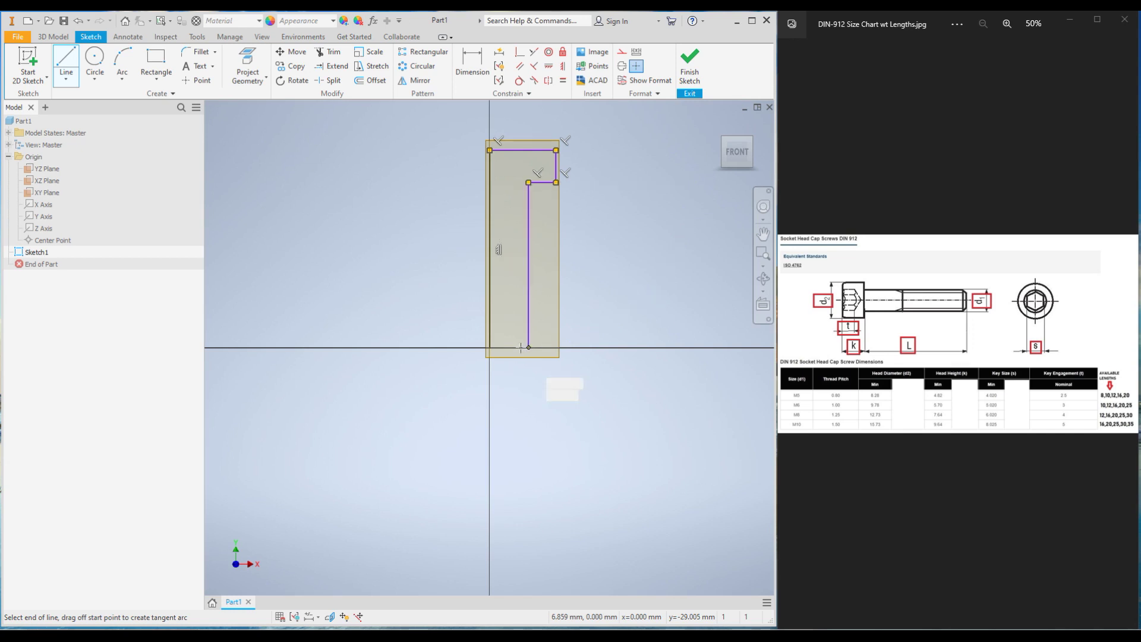
{"action": "left_click", "coordinate": [489, 347]}
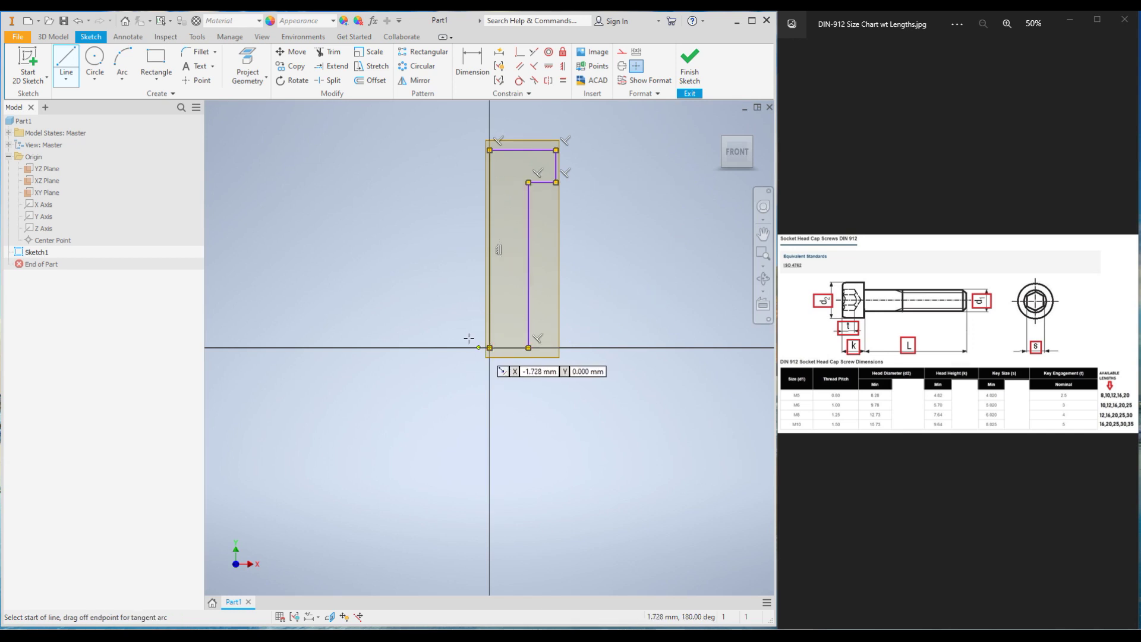
{"action": "right_click", "coordinate": [452, 307]}
{"action": "left_click", "coordinate": [502, 307]}
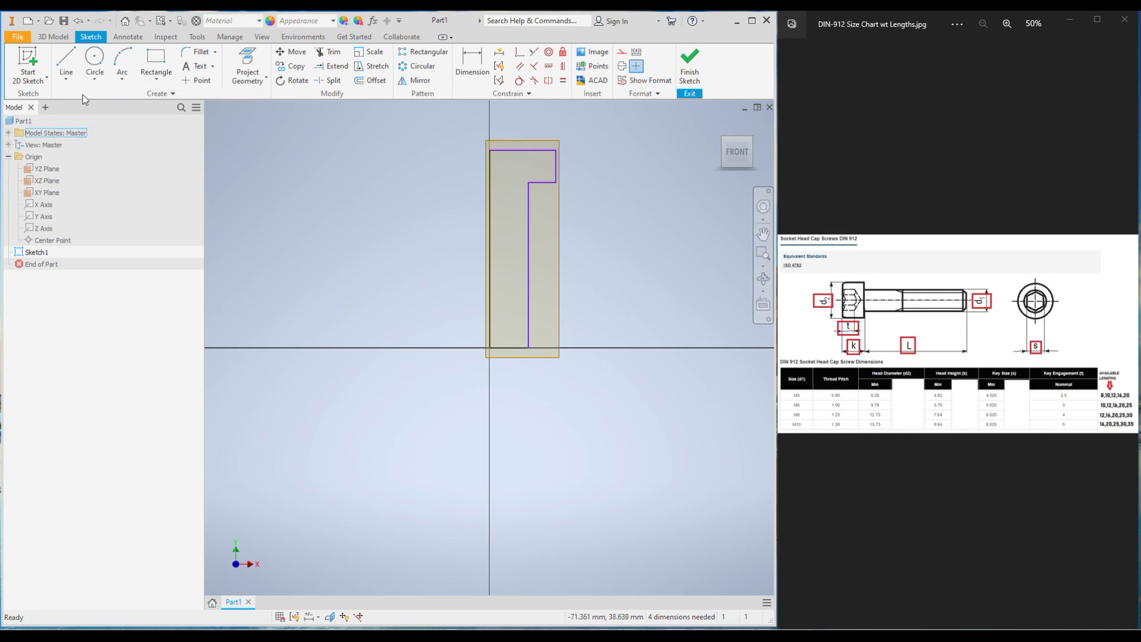
Dimension the top line as the head half-width, entered as 8.28/2 (4.14).
{"action": "left_click", "coordinate": [472, 62]}
{"action": "left_click", "coordinate": [509, 150]}
{"action": "left_click", "coordinate": [516, 123]}
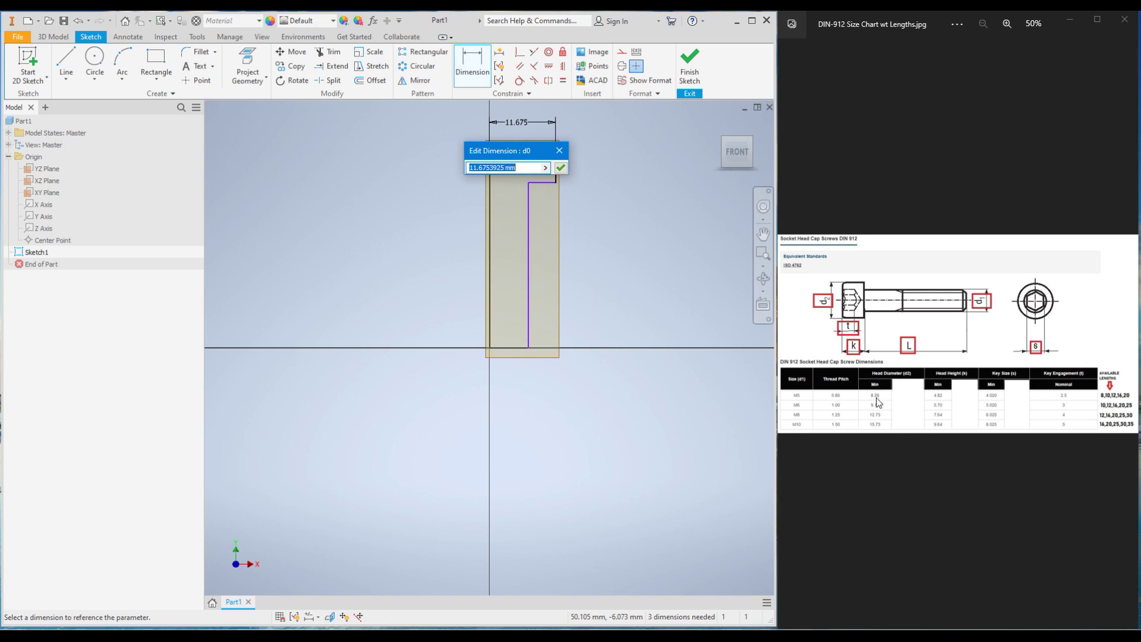
{"action": "type", "text": "8.28/2"}
{"action": "key", "text": "Return"}
{"action": "scroll", "coordinate": [519, 283], "scroll_direction": "down", "scroll_amount": 2}
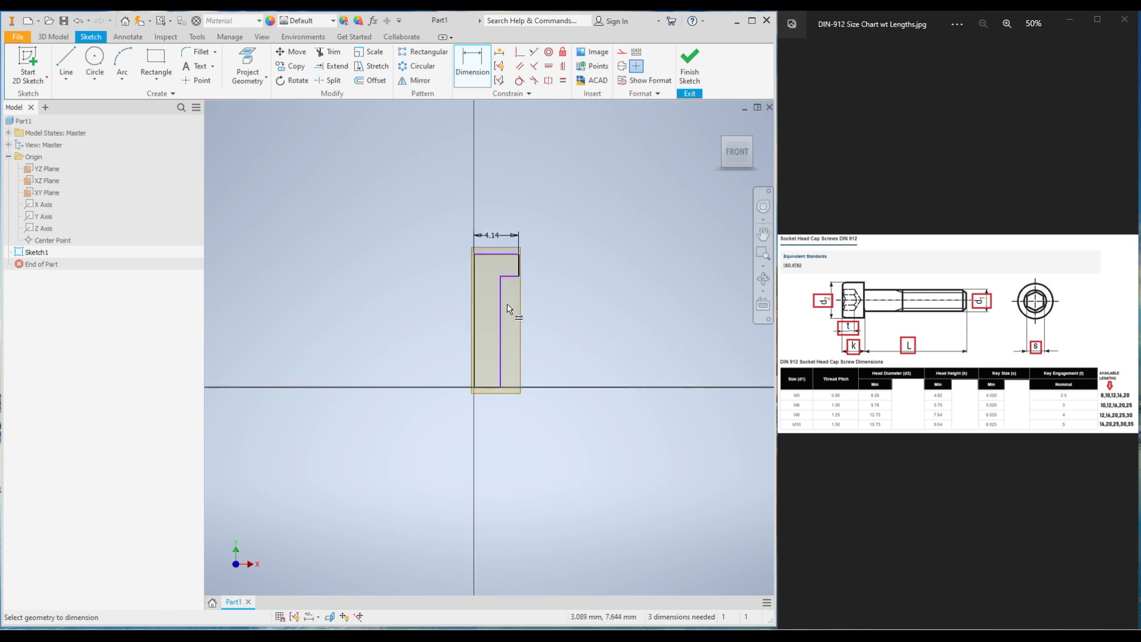
{"action": "scroll", "coordinate": [509, 272], "scroll_direction": "down", "scroll_amount": 4}
{"action": "scroll", "coordinate": [519, 235], "scroll_direction": "up", "scroll_amount": 3}
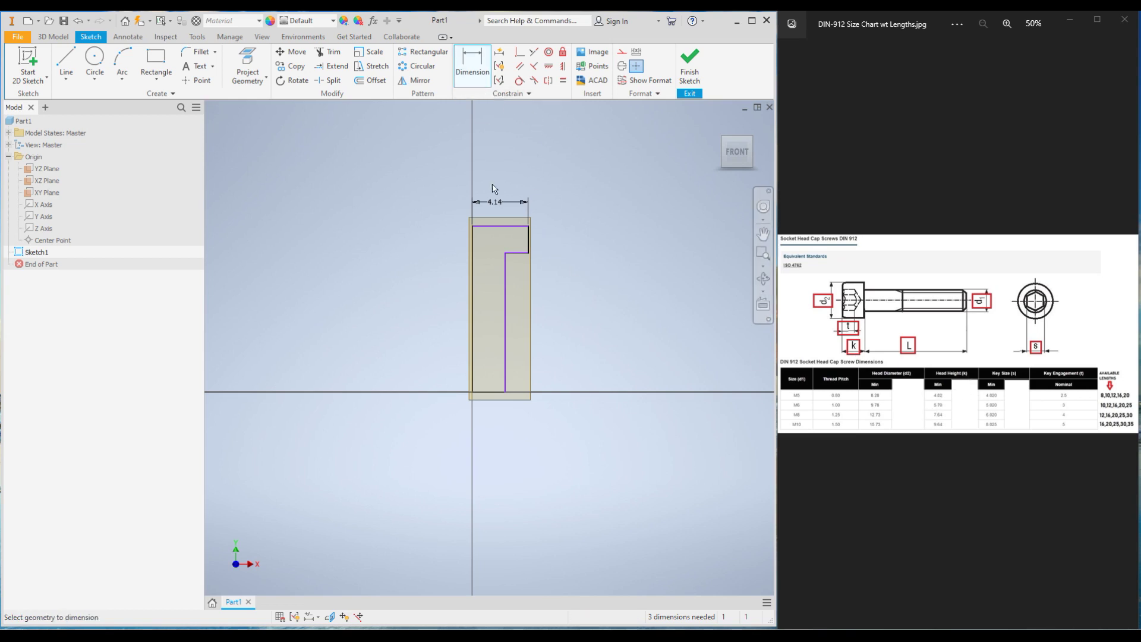
Dimension the head height and set the shank length to 8.
{"action": "left_click", "coordinate": [533, 246]}
{"action": "left_click", "coordinate": [551, 242]}
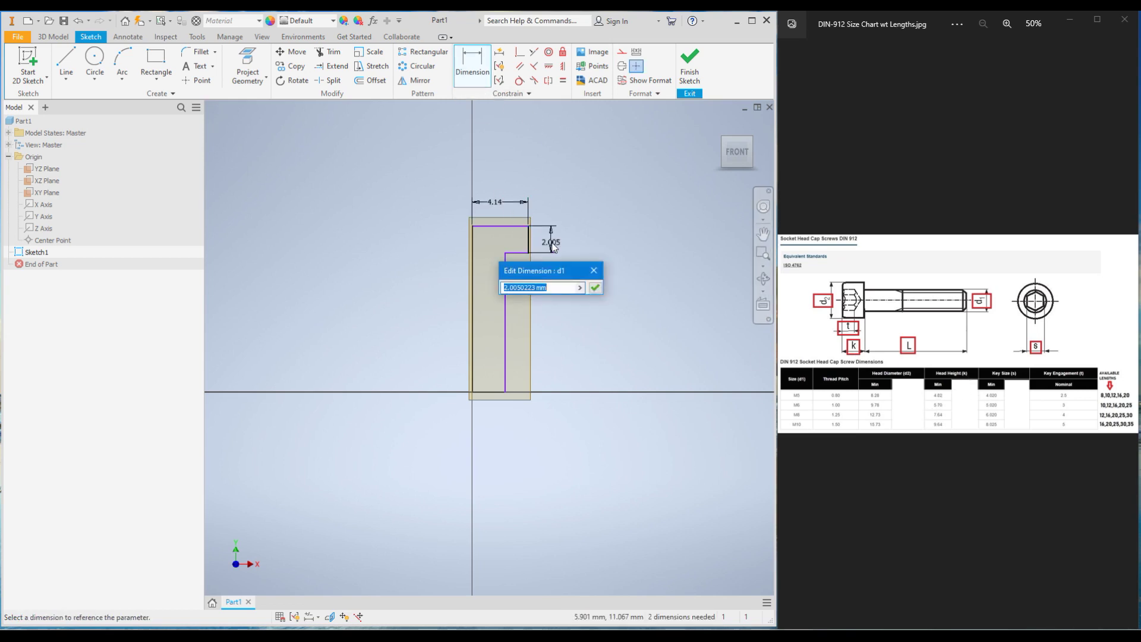
{"action": "type", "text": "4.82"}
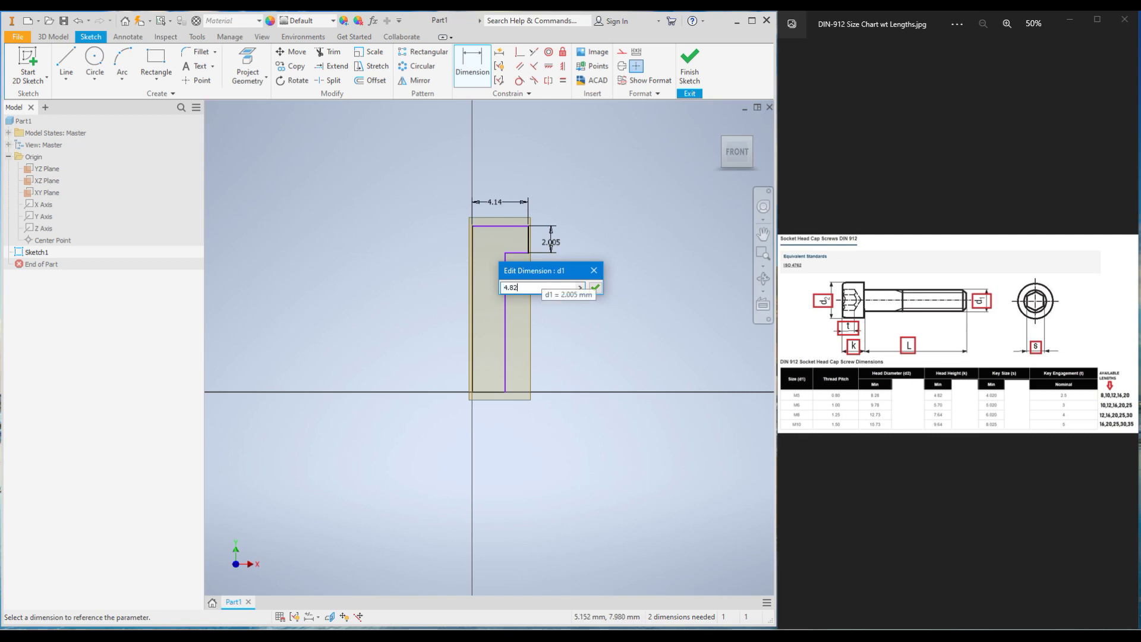
{"action": "key", "text": "Return"}
{"action": "scroll", "coordinate": [514, 351], "scroll_direction": "up", "scroll_amount": 3}
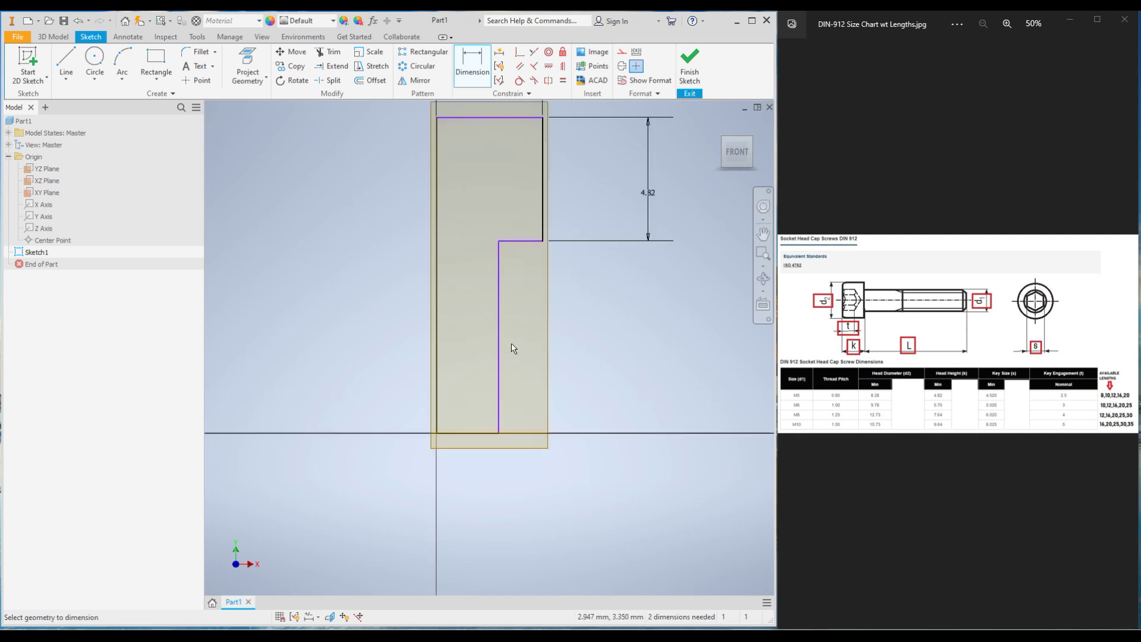
{"action": "left_click", "coordinate": [508, 332]}
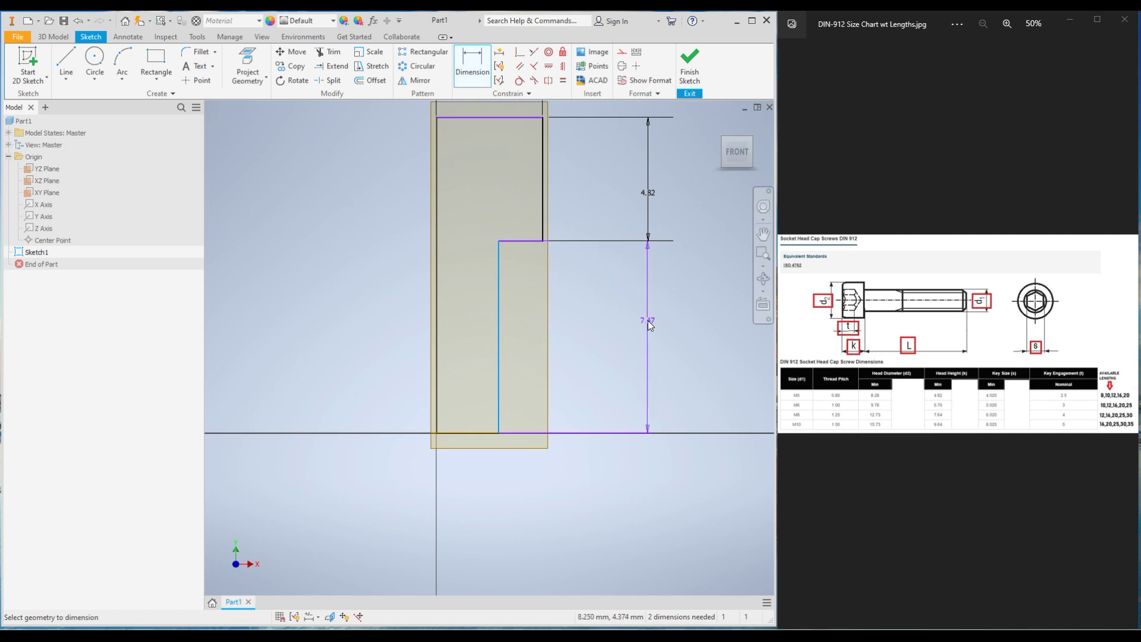
{"action": "left_click", "coordinate": [647, 319]}
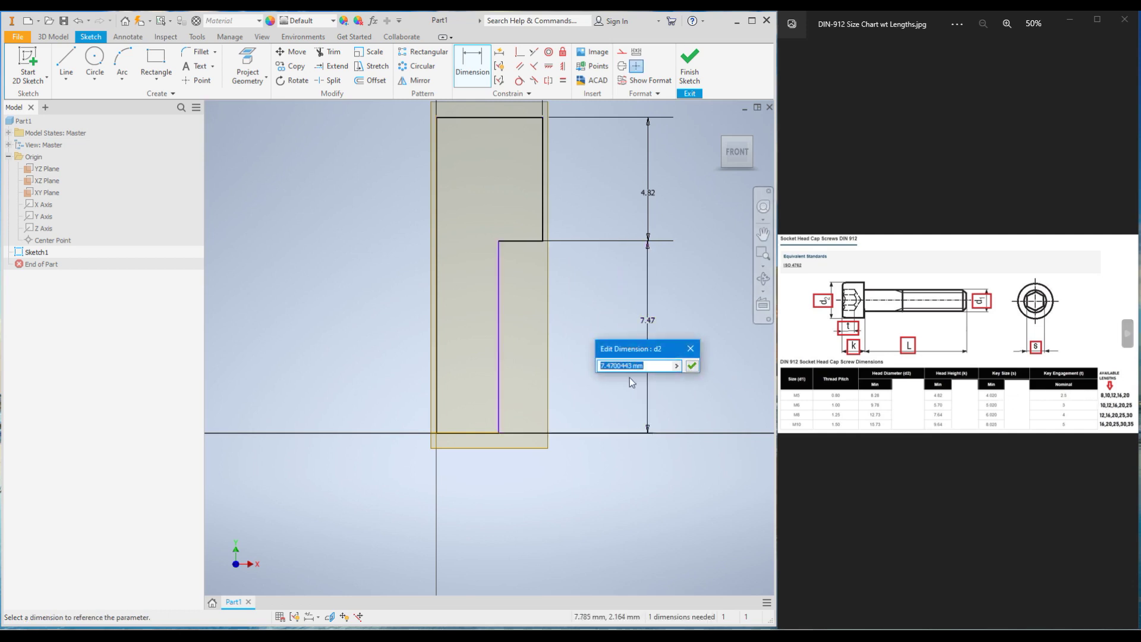
{"action": "type", "text": "8"}
{"action": "key", "text": "Return"}
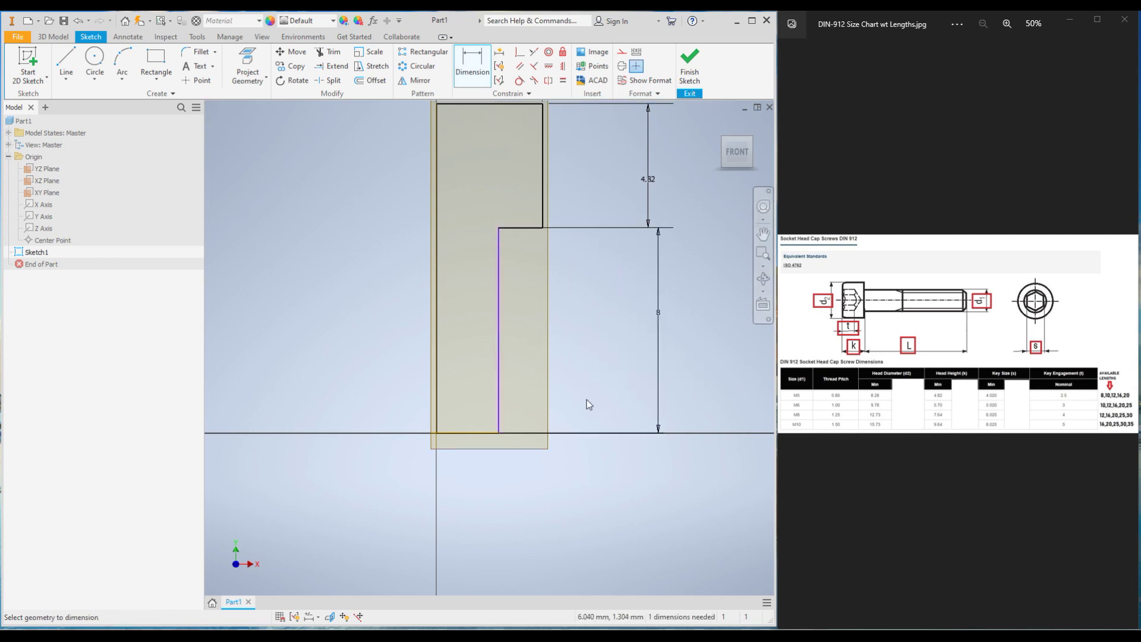
Dimension the bottom edge as the 5/2 (2.5) shank half-width.
{"action": "left_click", "coordinate": [469, 435]}
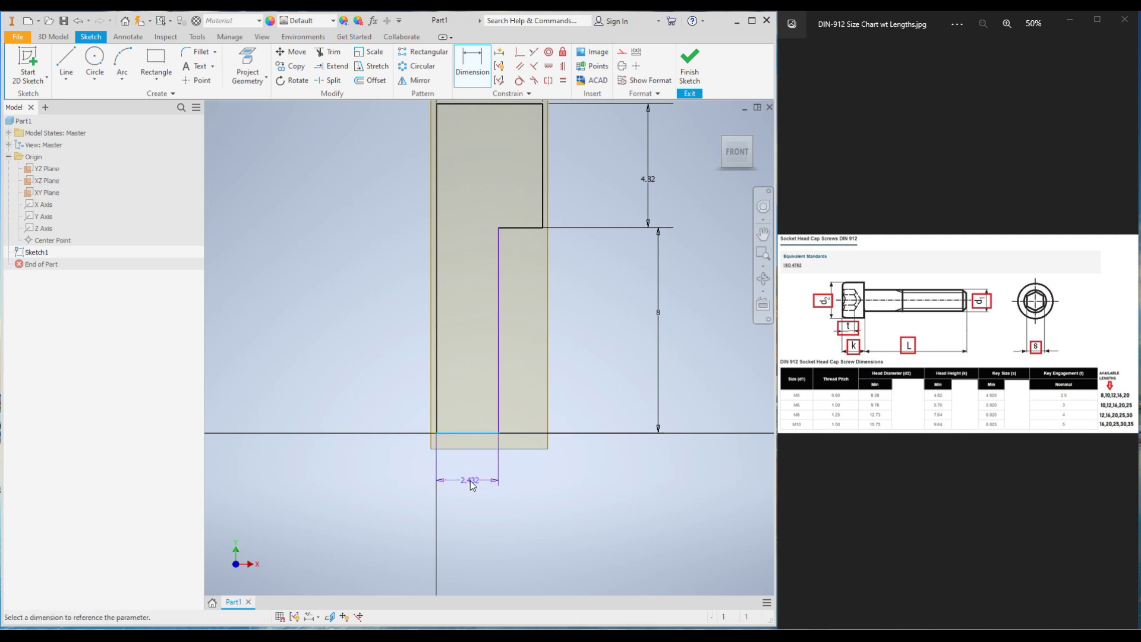
{"action": "left_click", "coordinate": [471, 483]}
{"action": "type", "text": "5"}
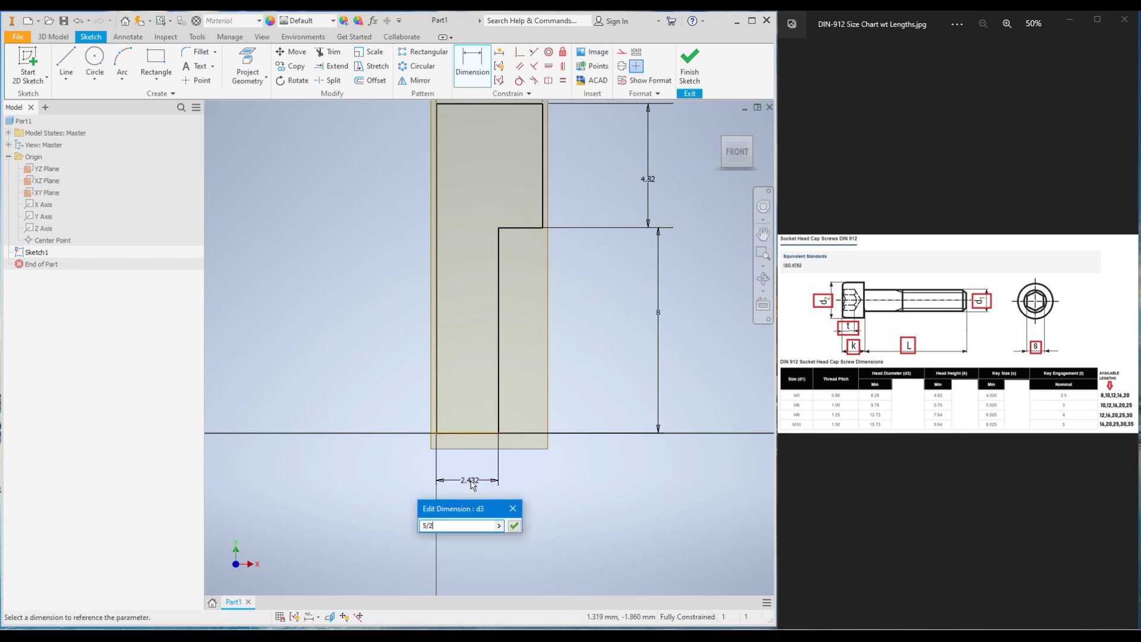
{"action": "type", "text": "/2"}
{"action": "key", "text": "Return"}
{"action": "scroll", "coordinate": [590, 502], "scroll_direction": "down", "scroll_amount": 4}
{"action": "scroll", "coordinate": [589, 483], "scroll_direction": "up", "scroll_amount": 2}
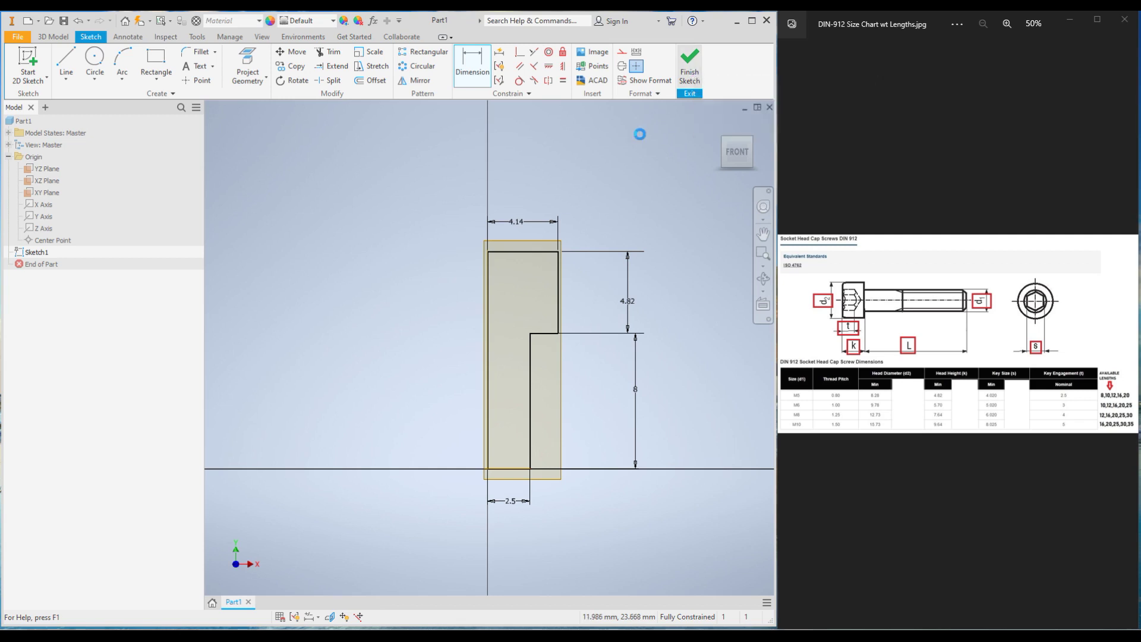
Finish Sketch1 and revolve it 360° about its left edge to create Revolution1.
{"action": "left_click", "coordinate": [690, 67]}
{"action": "left_click", "coordinate": [93, 65]}
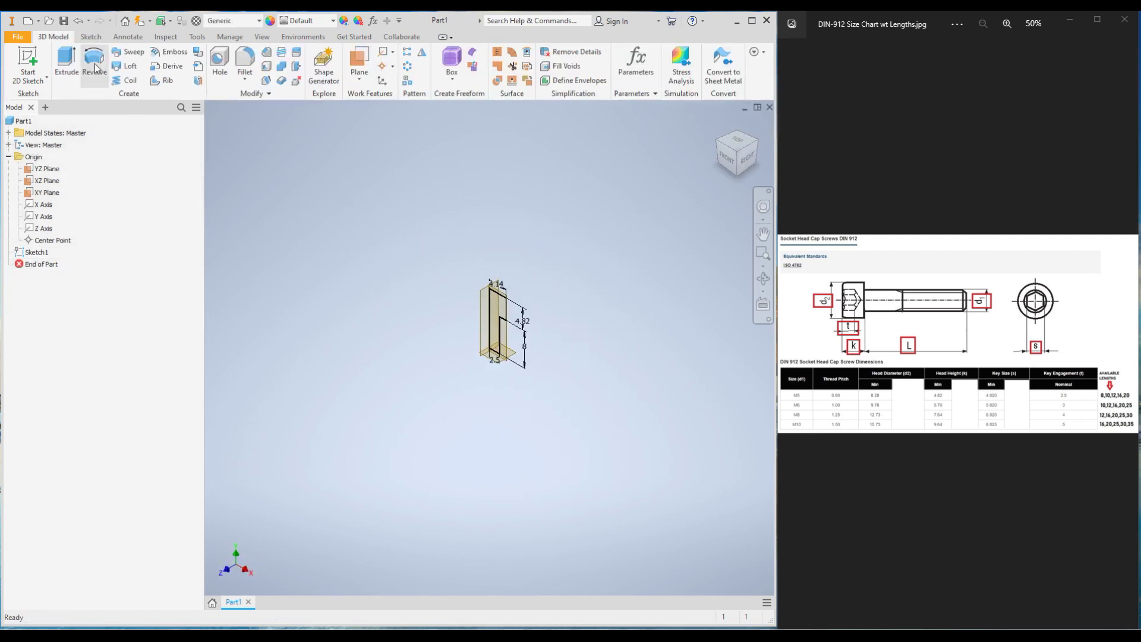
{"action": "left_click", "coordinate": [490, 316]}
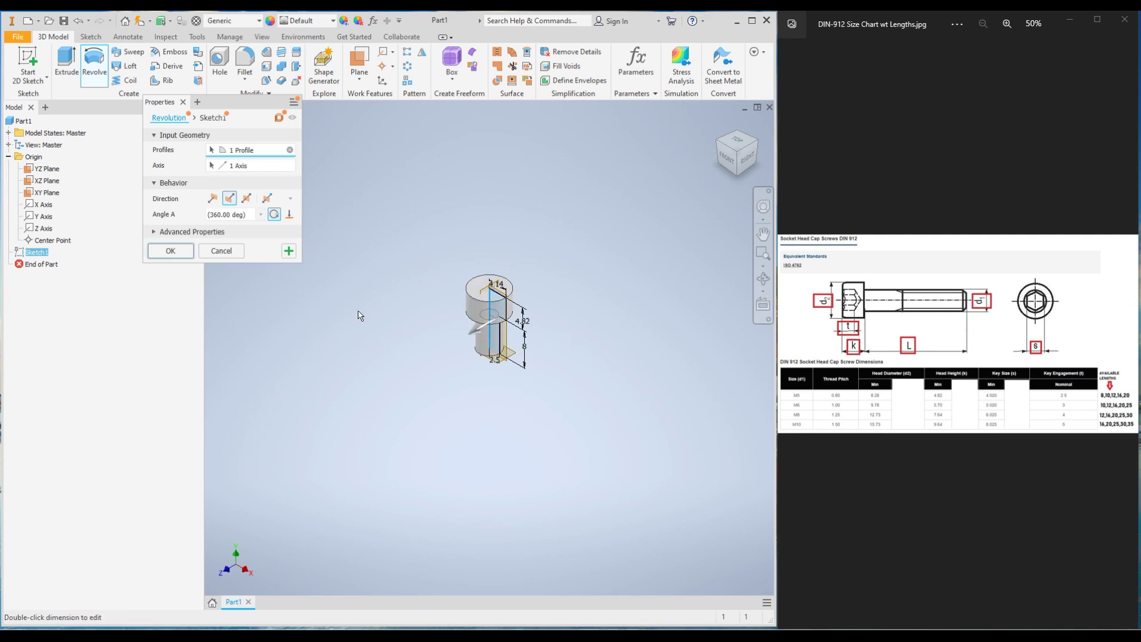
{"action": "left_click", "coordinate": [170, 251]}
{"action": "scroll", "coordinate": [432, 362], "scroll_direction": "up", "scroll_amount": 3}
{"action": "scroll", "coordinate": [419, 265], "scroll_direction": "up", "scroll_amount": 4}
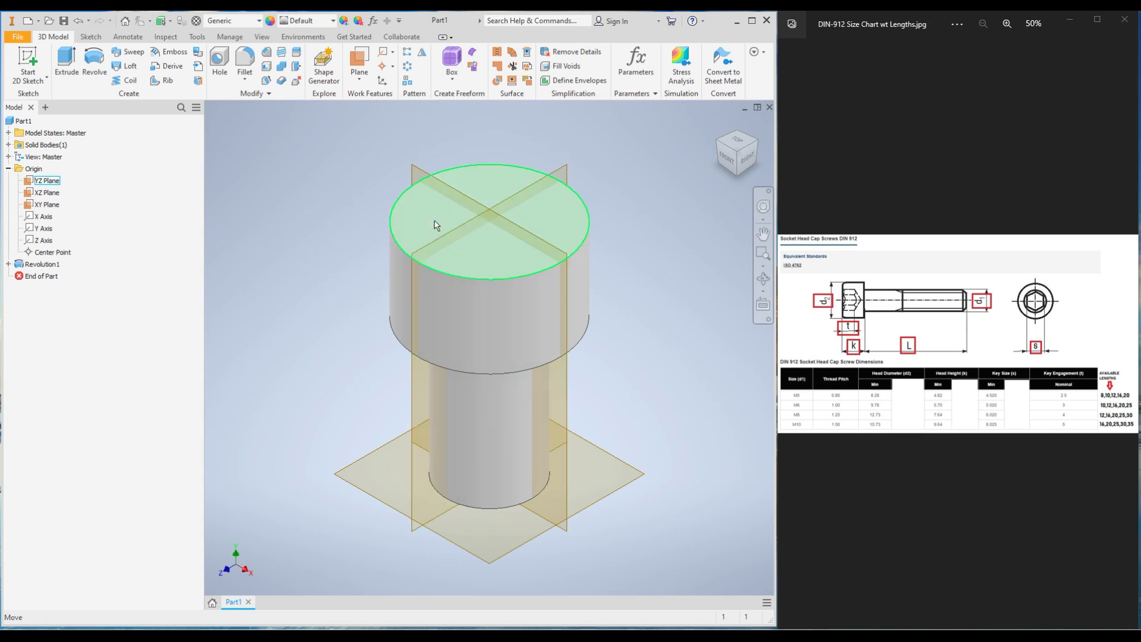
Sketch a six-sided polygon centred at the origin on the head's top face.
{"action": "left_click", "coordinate": [400, 226]}
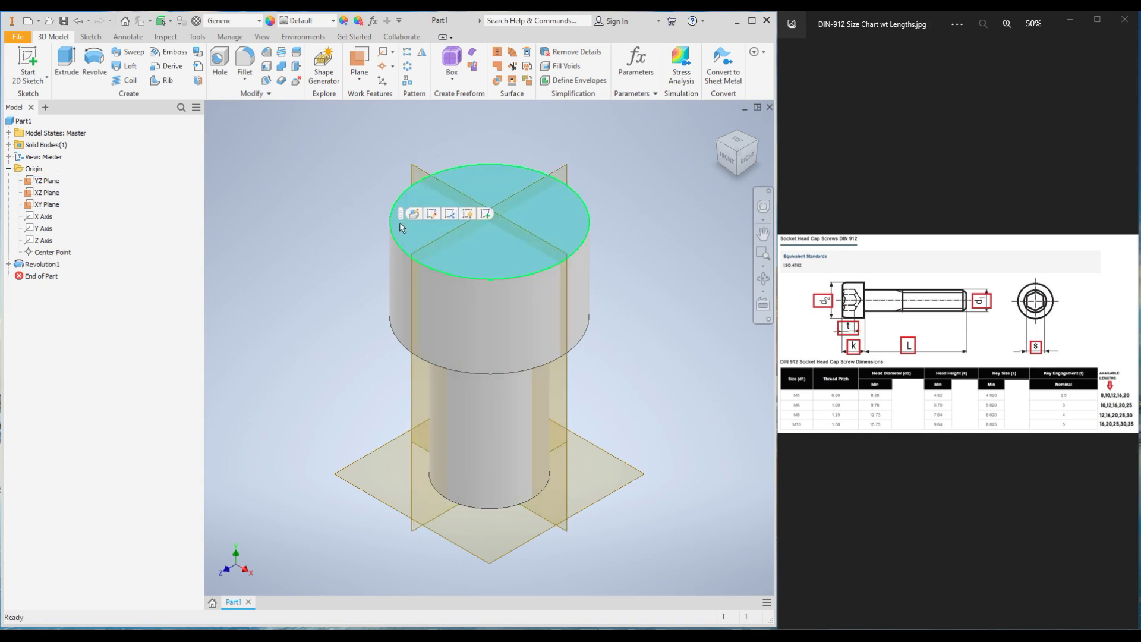
{"action": "left_click", "coordinate": [486, 214]}
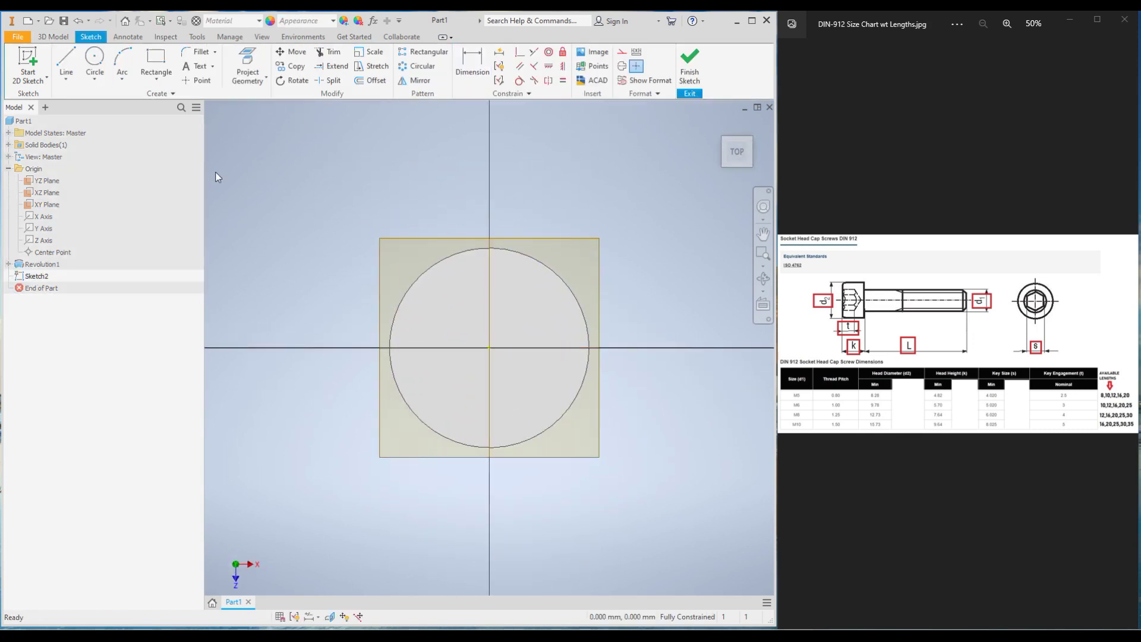
{"action": "left_click", "coordinate": [152, 79]}
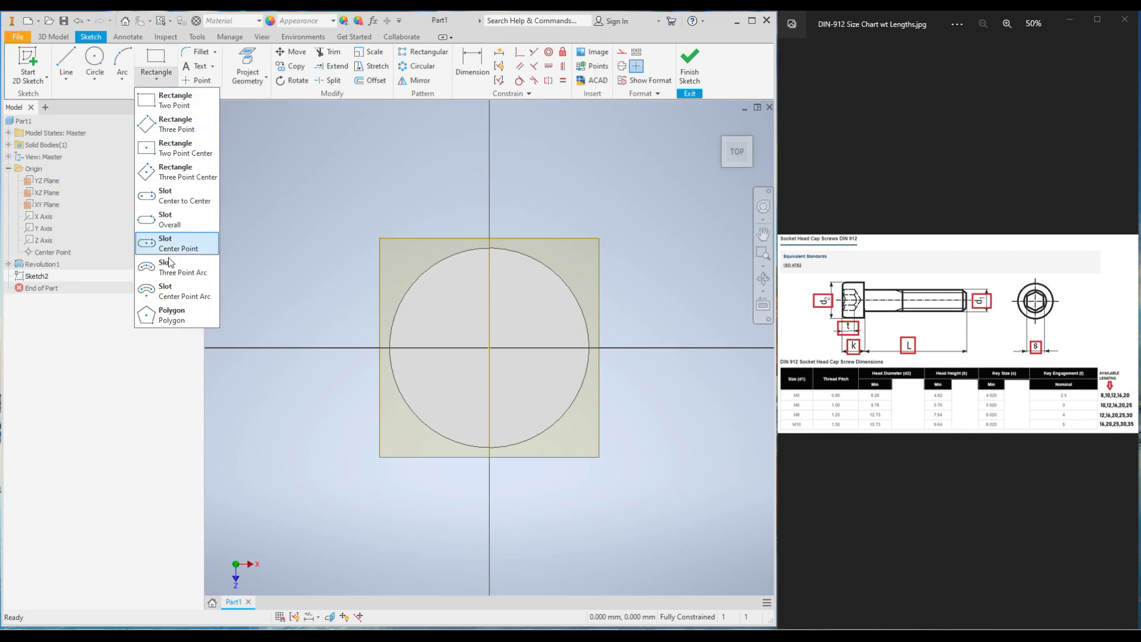
{"action": "left_click", "coordinate": [162, 311]}
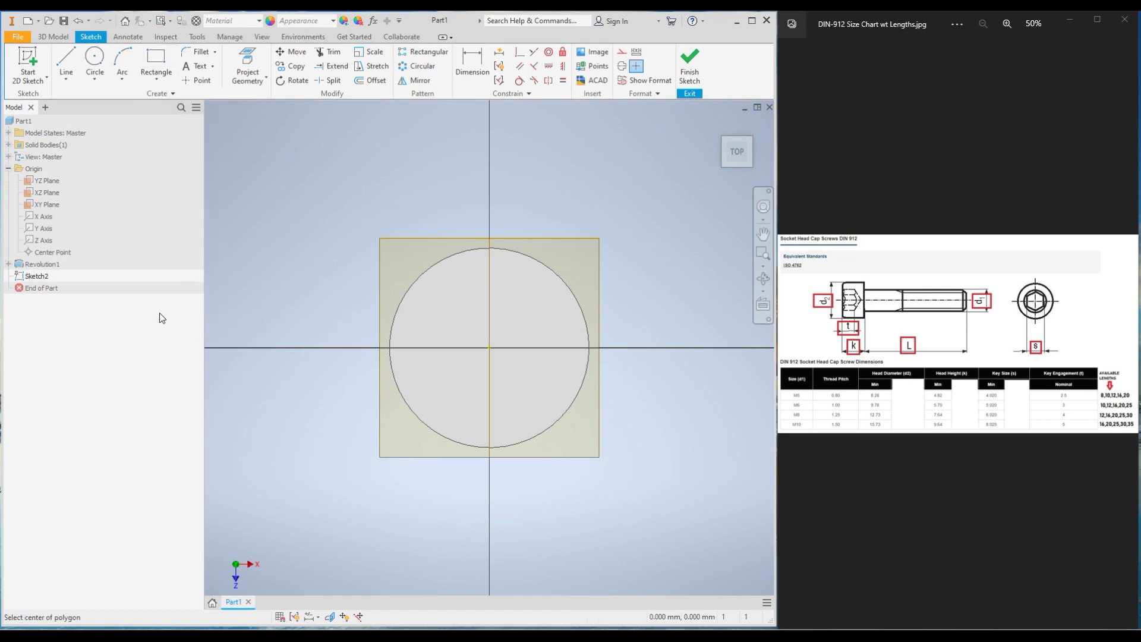
{"action": "left_click", "coordinate": [488, 347]}
{"action": "left_click", "coordinate": [458, 309]}
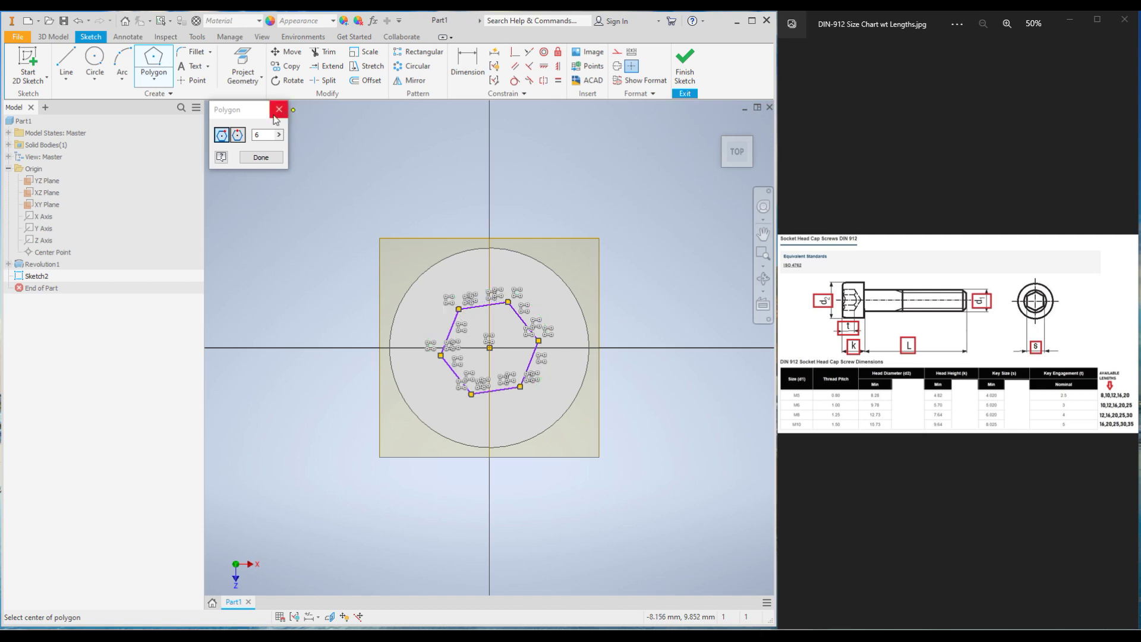
{"action": "left_click", "coordinate": [257, 160]}
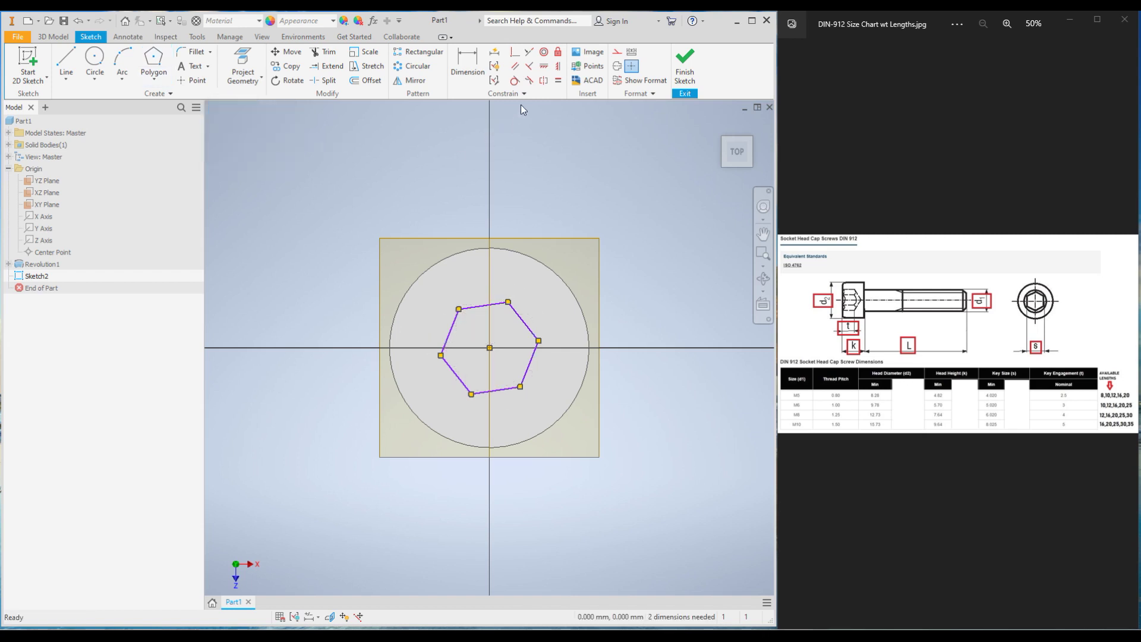
Constrain one hexagon edge vertical and dimension the flats 4.02 apart.
{"action": "left_click", "coordinate": [558, 67]}
{"action": "left_click", "coordinate": [529, 366]}
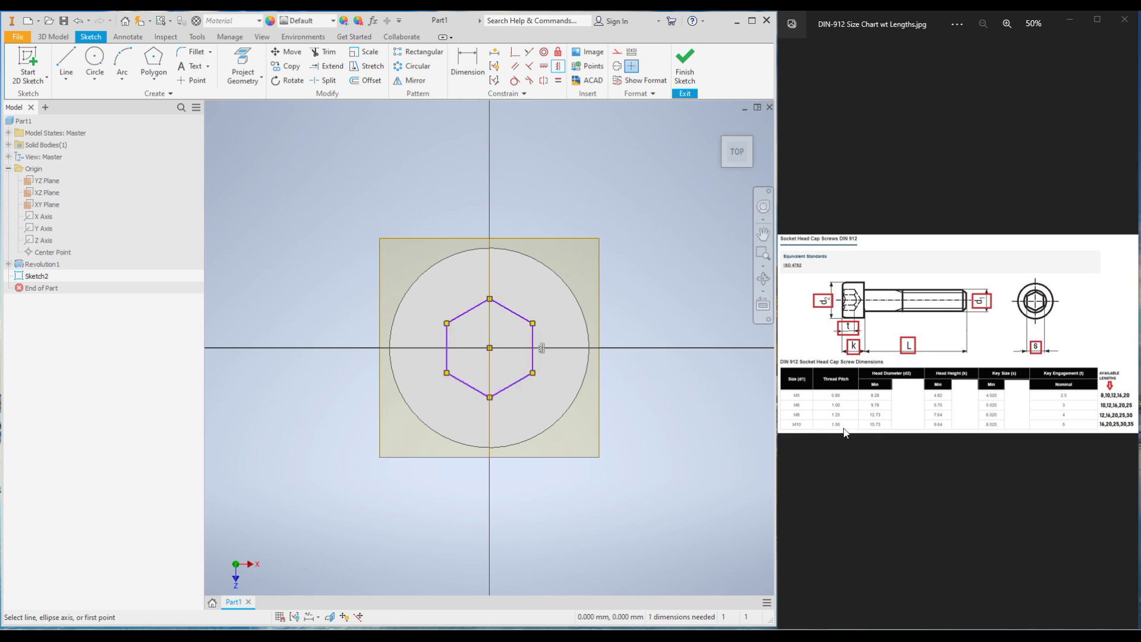
{"action": "left_click", "coordinate": [466, 63]}
{"action": "left_click", "coordinate": [446, 343]}
{"action": "left_click", "coordinate": [532, 339]}
{"action": "left_click", "coordinate": [497, 191]}
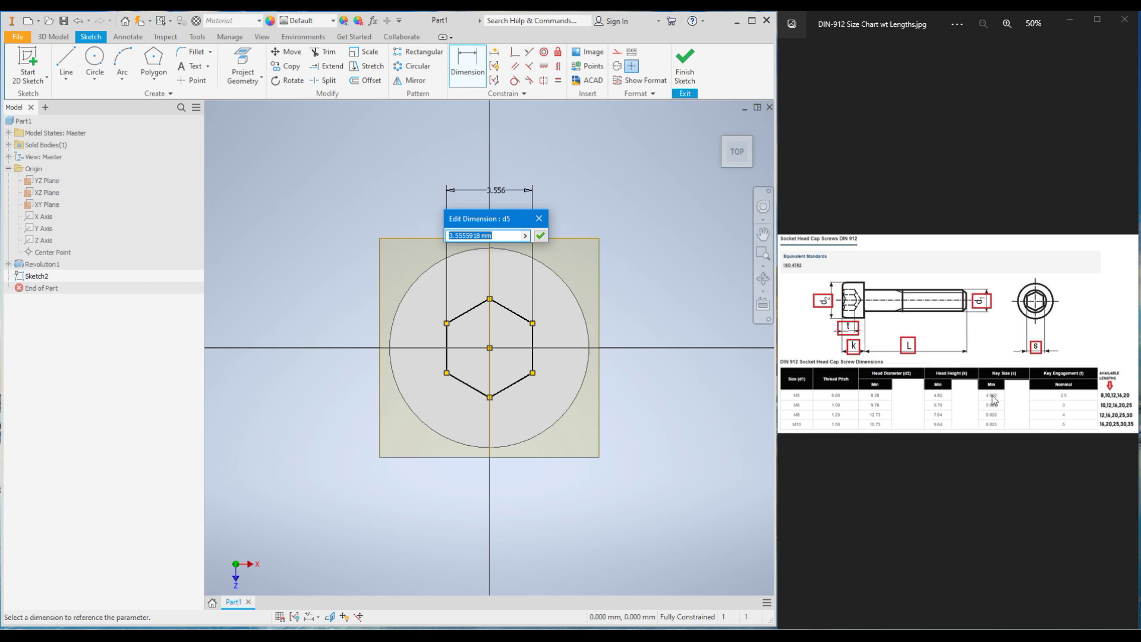
{"action": "type", "text": "4.02"}
{"action": "key", "text": "Return"}
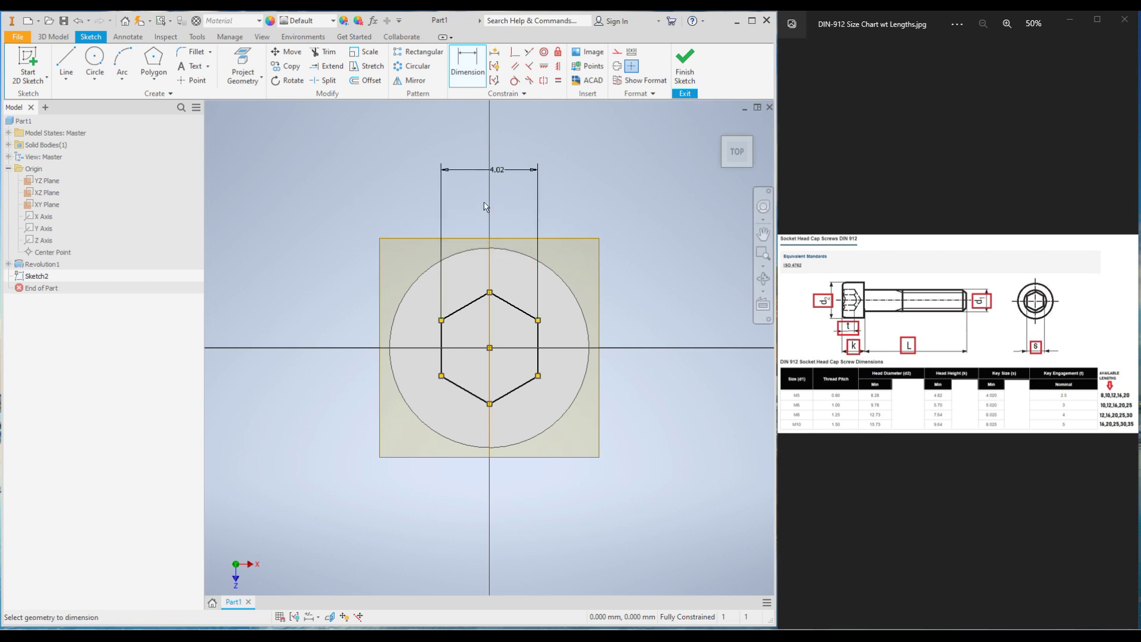
Finish Sketch2 and extrude the hexagon as a 2.5 mm cut into the head.
{"action": "left_click", "coordinate": [683, 66]}
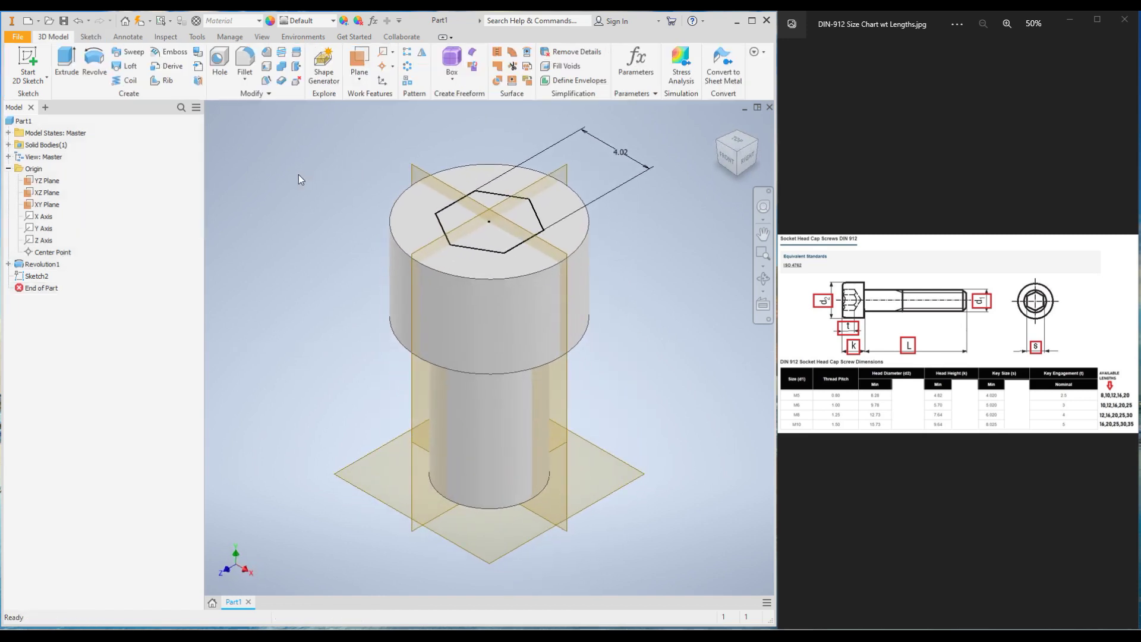
{"action": "left_click", "coordinate": [65, 63]}
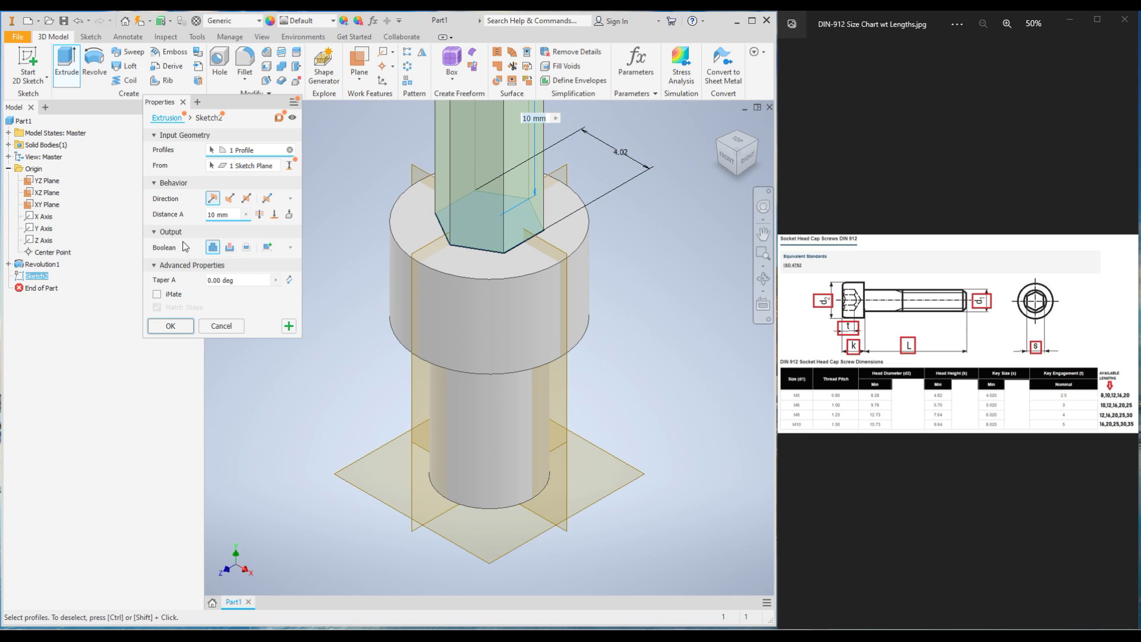
{"action": "left_click", "coordinate": [230, 248]}
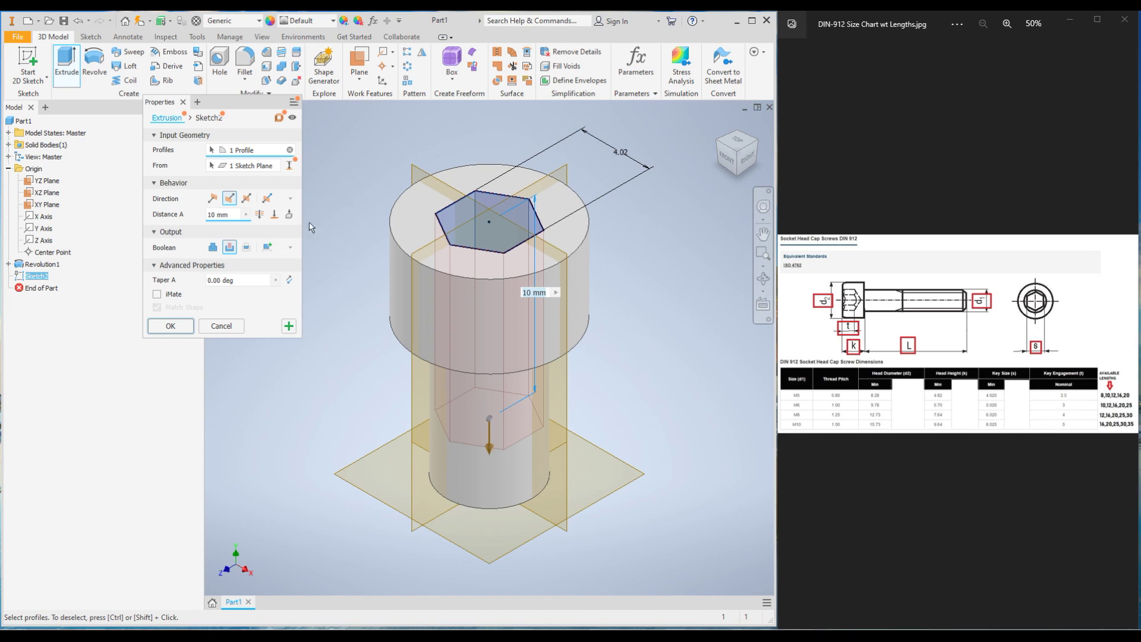
{"action": "left_click", "coordinate": [231, 215]}
{"action": "type", "text": "2.5"}
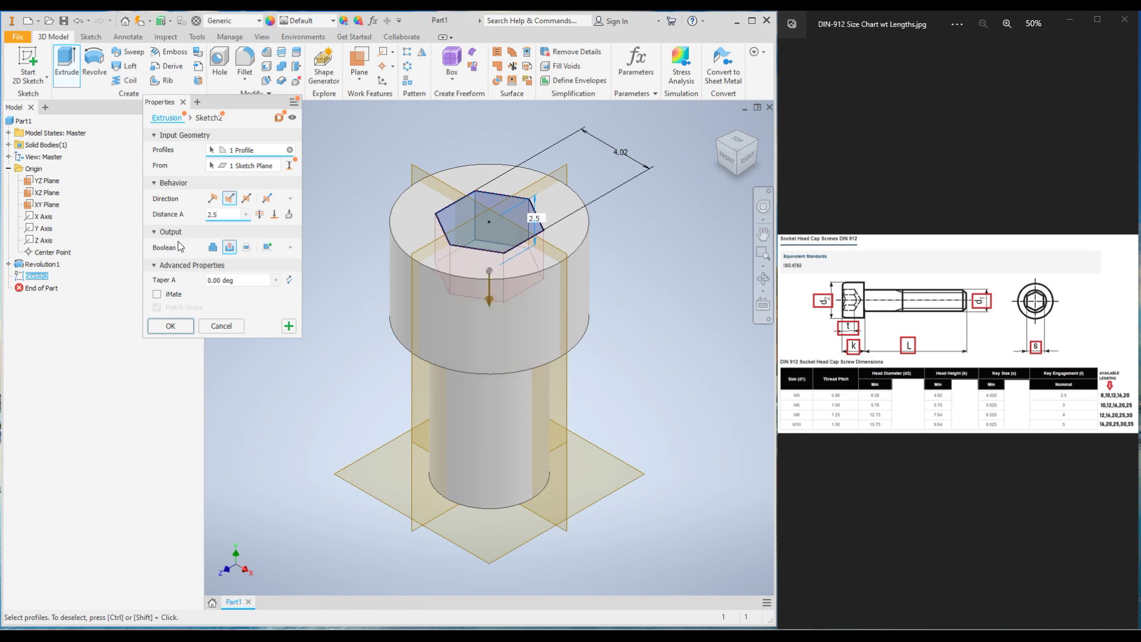
{"action": "left_click", "coordinate": [170, 326]}
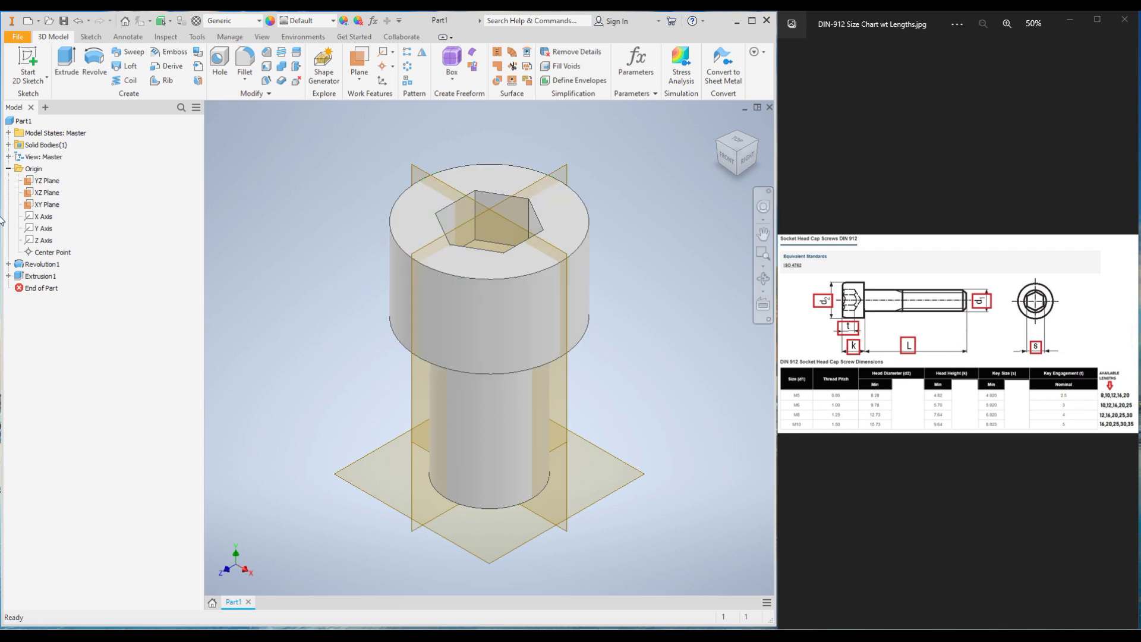
Turn off visibility of the YZ, XZ and XY planes and dismiss the driver notification.
{"action": "left_click", "coordinate": [46, 181]}
{"action": "left_click", "coordinate": [45, 192], "text": "ctrl"}
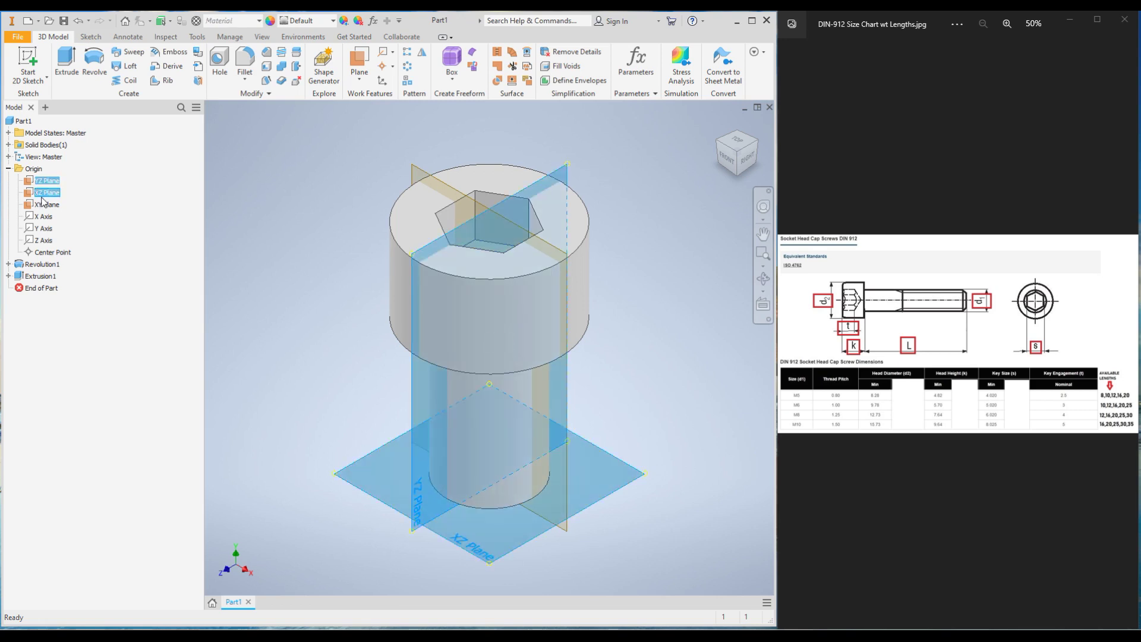
{"action": "left_click", "coordinate": [44, 204], "text": "ctrl"}
{"action": "right_click", "coordinate": [44, 208]}
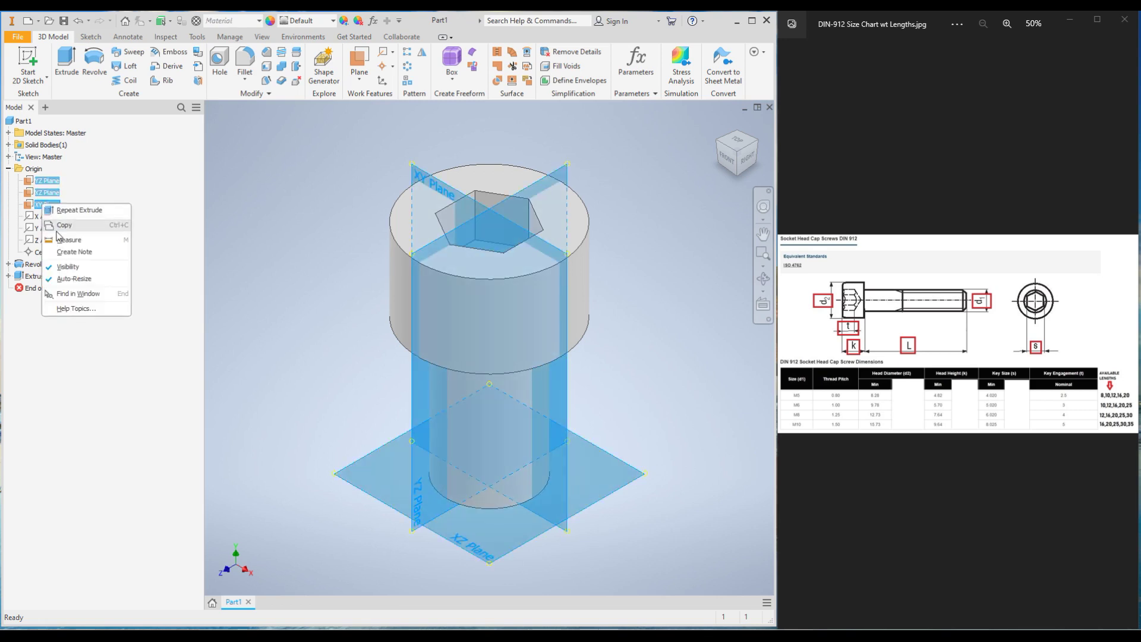
{"action": "left_click", "coordinate": [67, 267]}
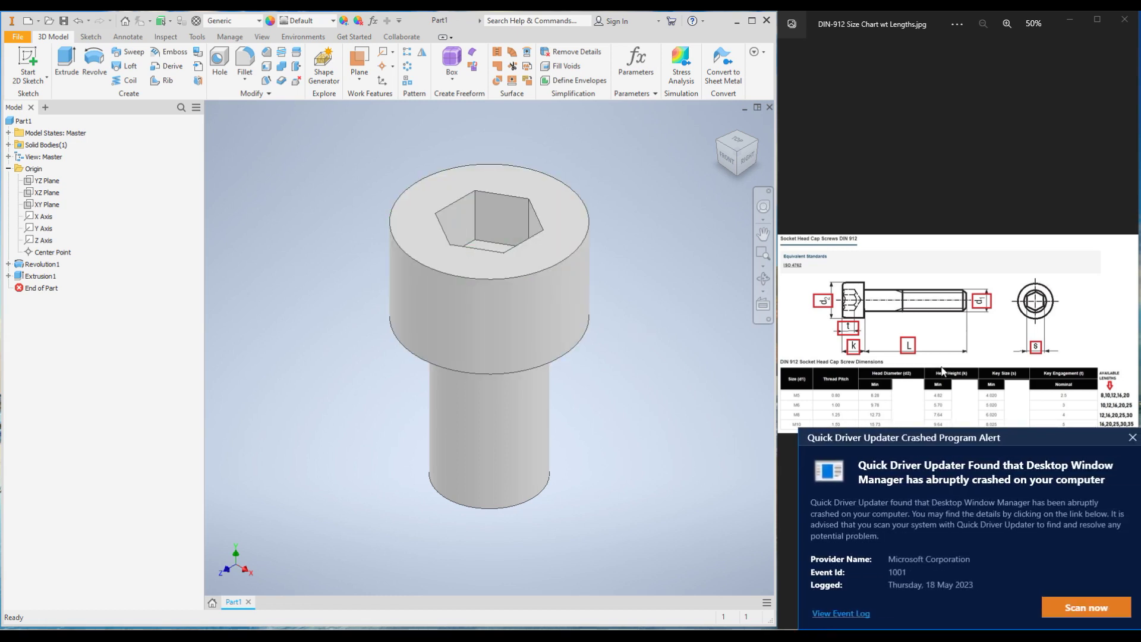
{"action": "left_click", "coordinate": [1132, 438]}
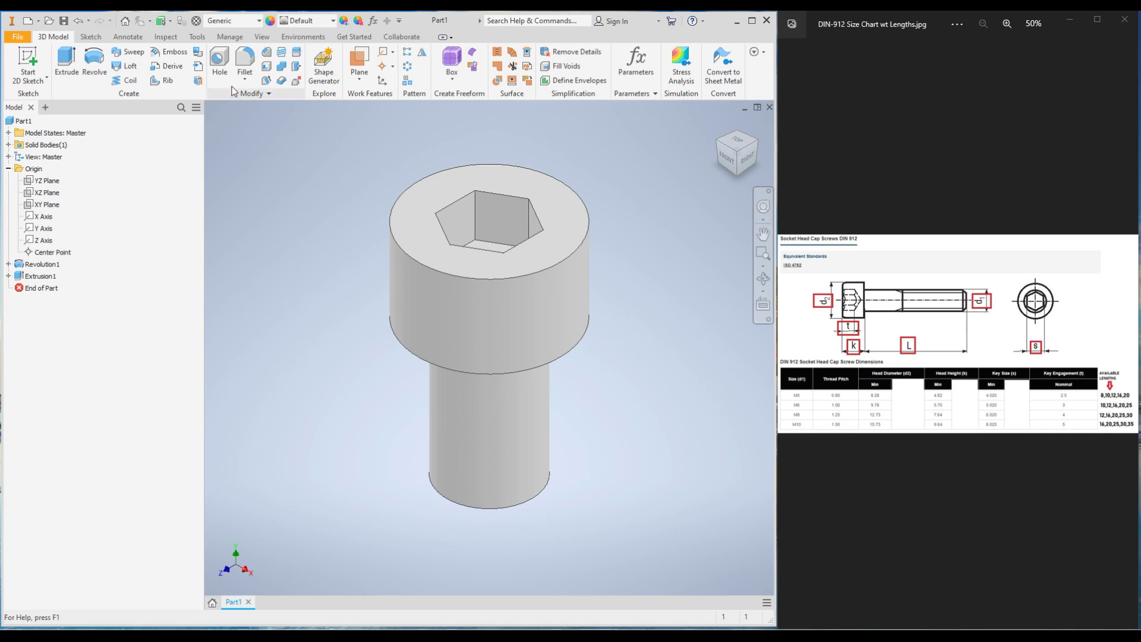
{"action": "left_click", "coordinate": [225, 40]}
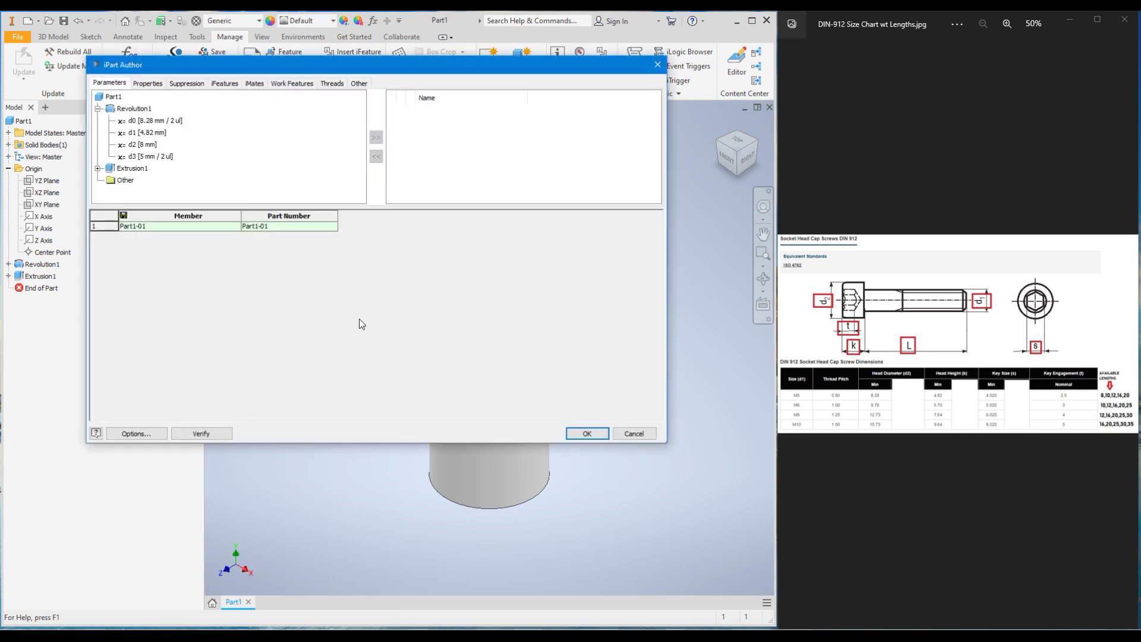
{"action": "left_click", "coordinate": [98, 169]}
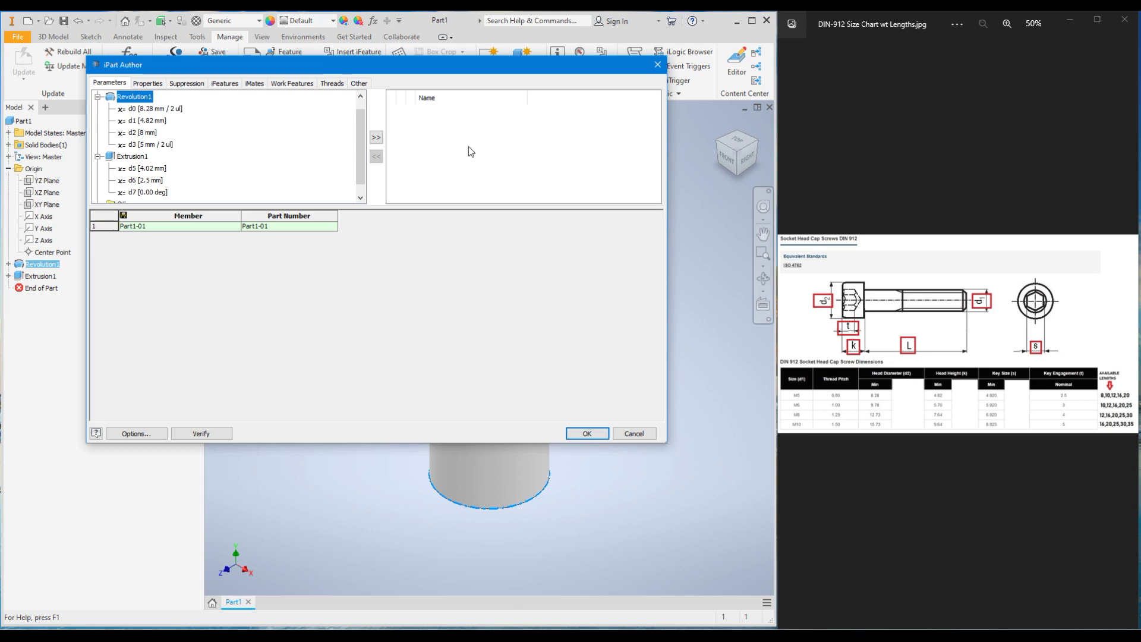
{"action": "left_click", "coordinate": [137, 145]}
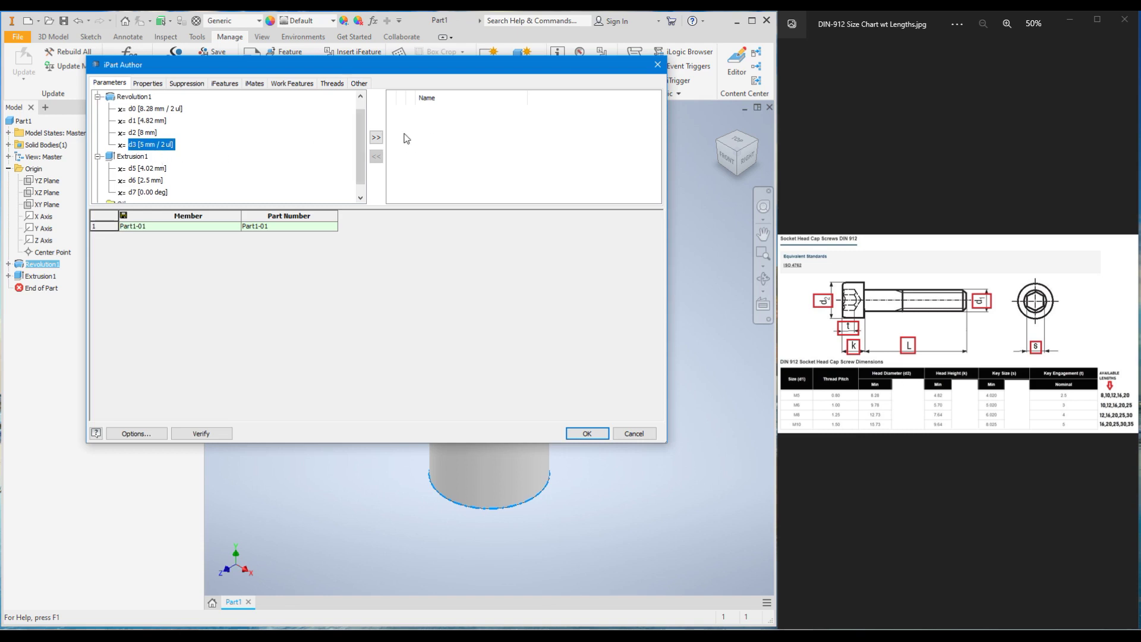
{"action": "left_click", "coordinate": [376, 138]}
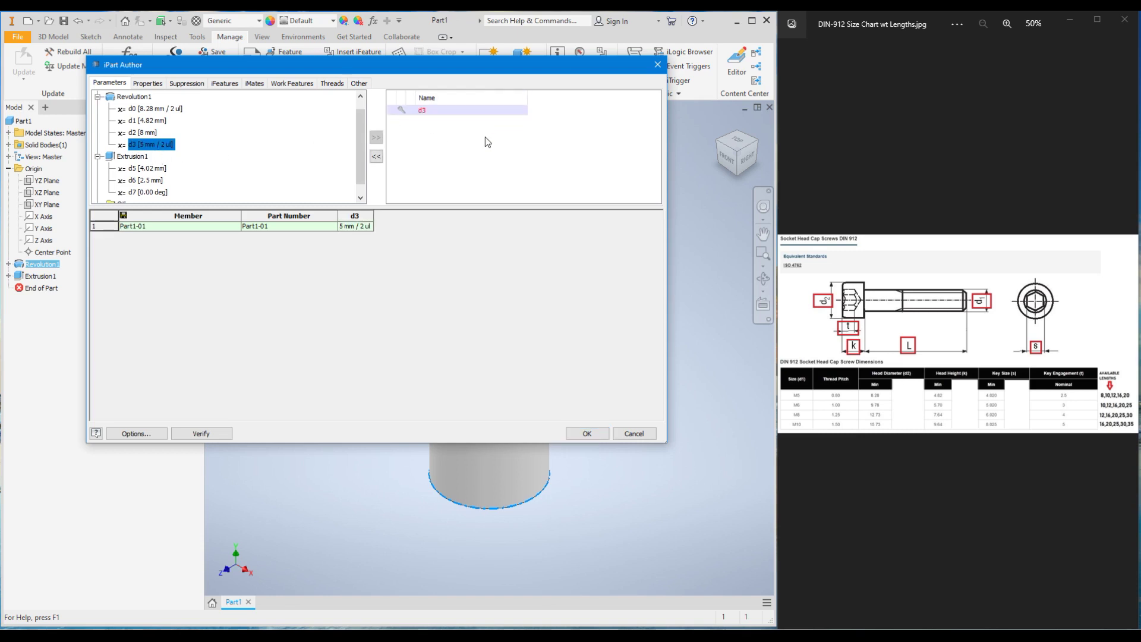
{"action": "left_click", "coordinate": [426, 111]}
{"action": "left_click", "coordinate": [376, 157]}
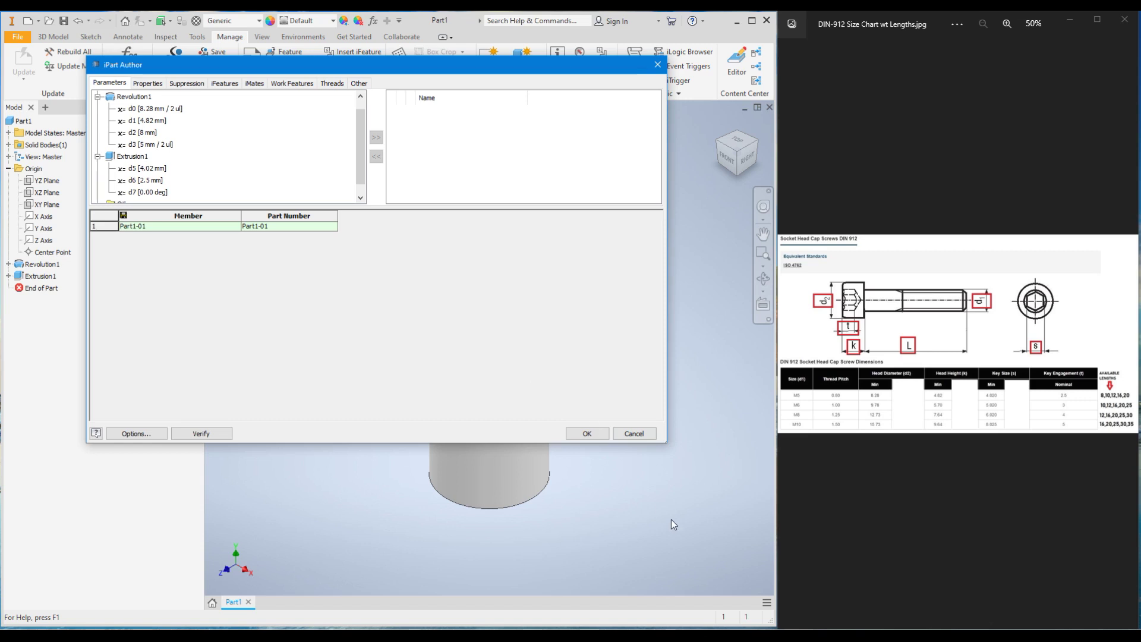
{"action": "left_click", "coordinate": [633, 434]}
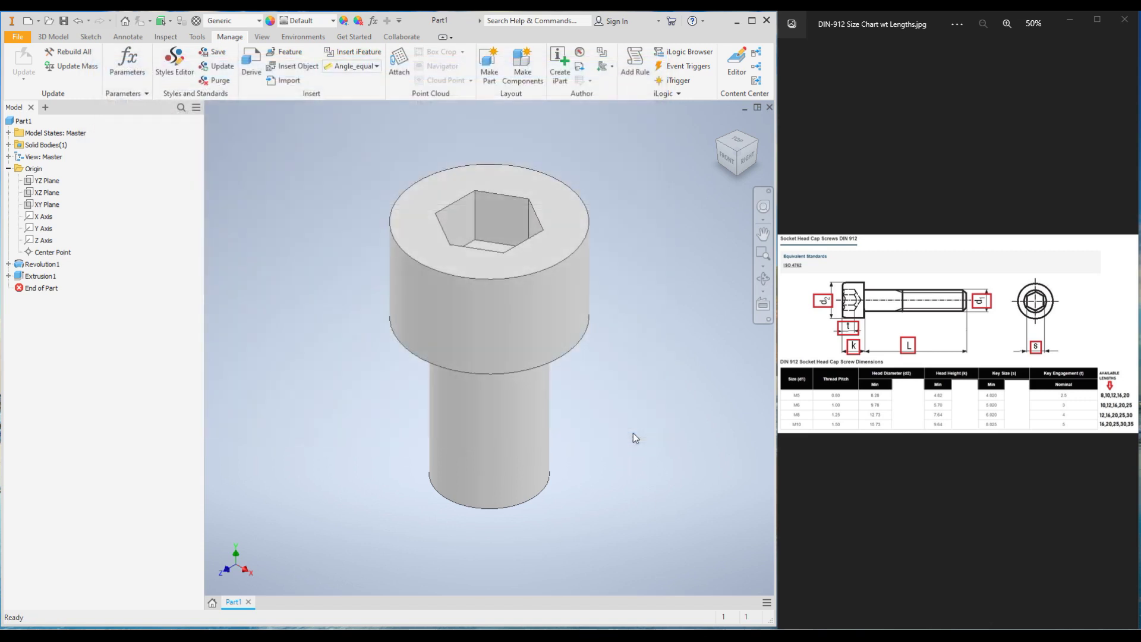
Reopen Sketch1 under Revolution1 for editing.
{"action": "left_click", "coordinate": [9, 264]}
{"action": "left_click", "coordinate": [45, 277]}
{"action": "right_click", "coordinate": [43, 279]}
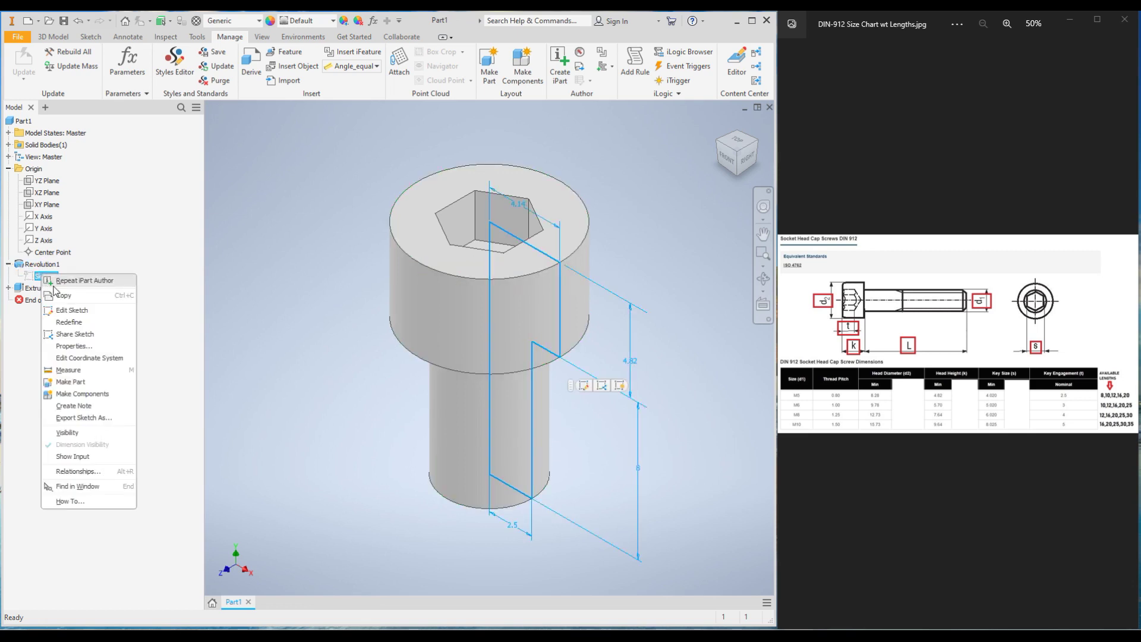
{"action": "left_click", "coordinate": [84, 313]}
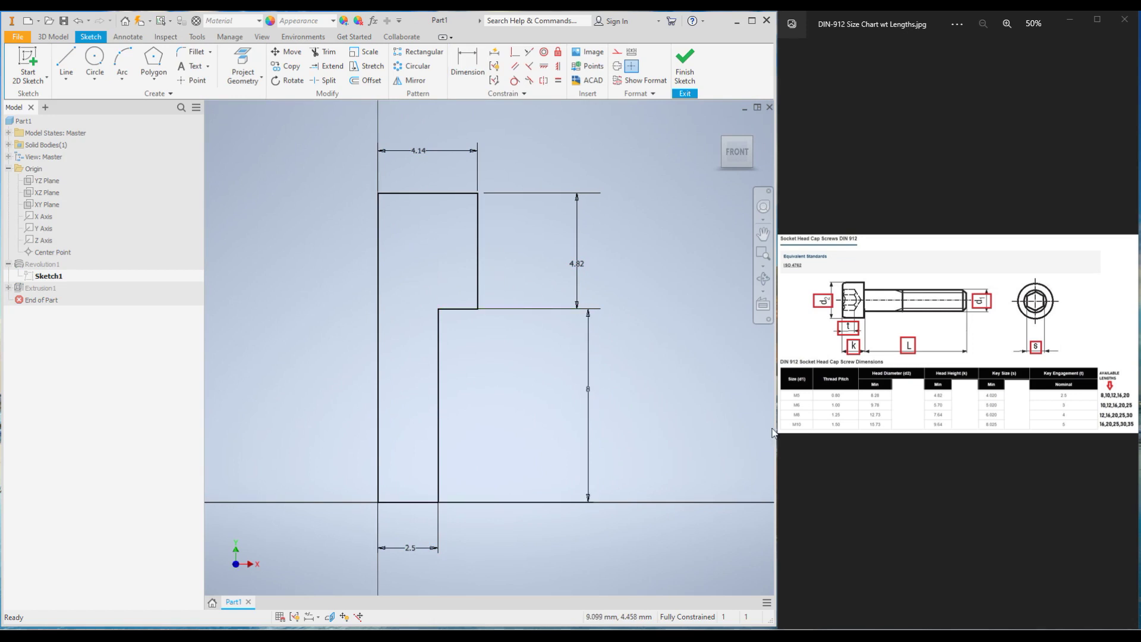
Rename the 8 mm shank dimension to Length=8 mm and finish the sketch.
{"action": "double_click", "coordinate": [587, 392]}
{"action": "left_click", "coordinate": [561, 436]}
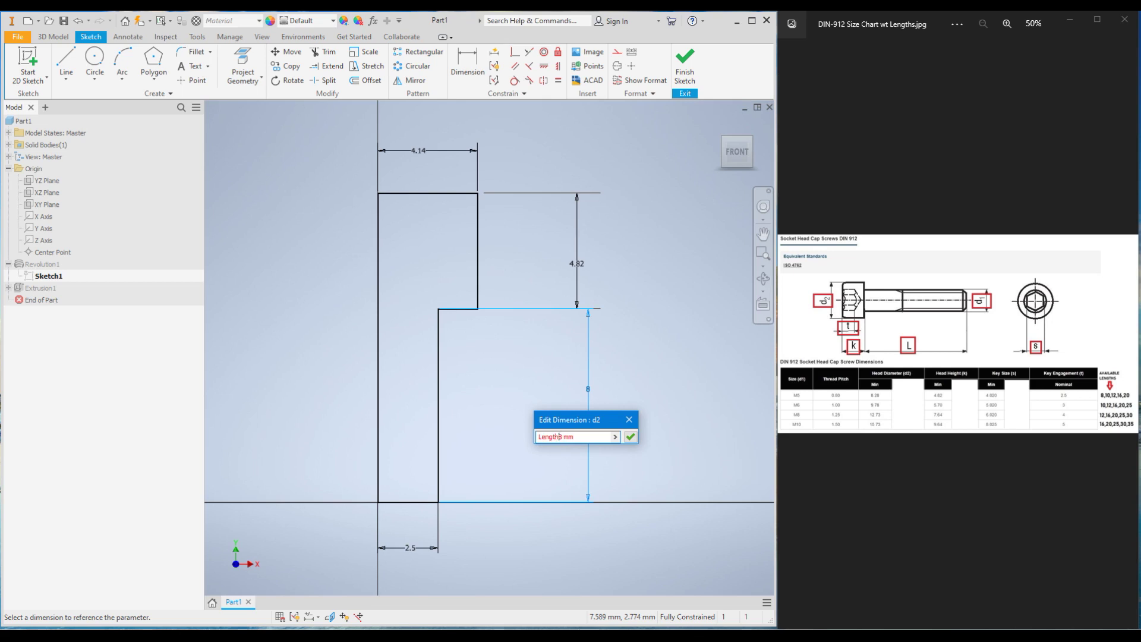
{"action": "type", "text": "Length="}
{"action": "left_click", "coordinate": [629, 436]}
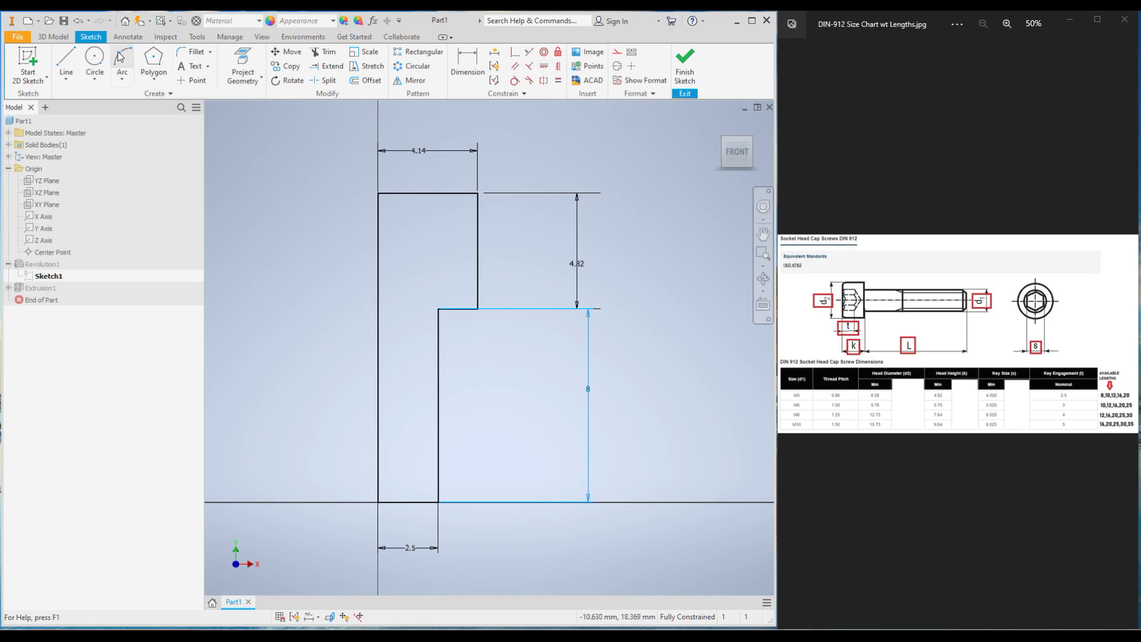
{"action": "left_click", "coordinate": [230, 37]}
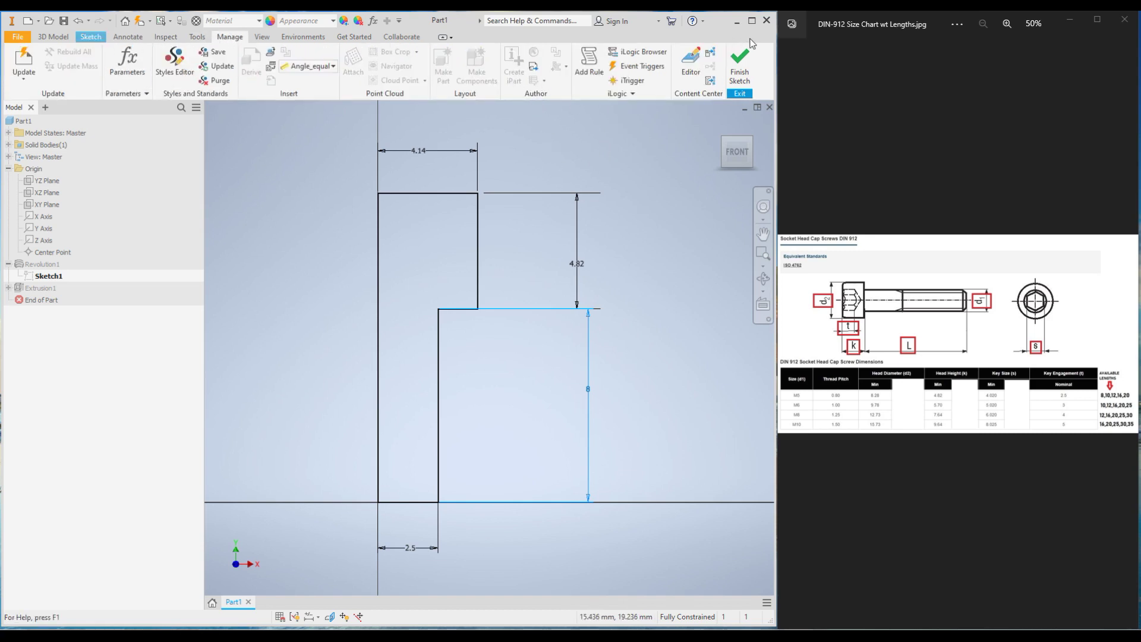
{"action": "left_click", "coordinate": [739, 65]}
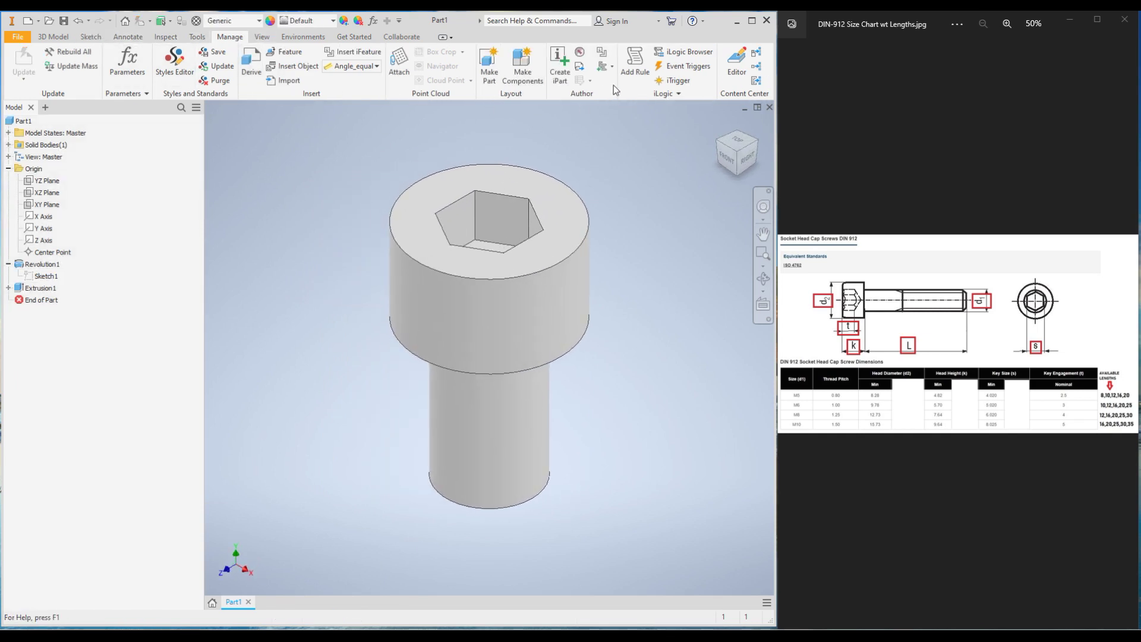
Create an iPart table for the screw with Length [8 mm] as its only table parameter.
{"action": "left_click", "coordinate": [559, 65]}
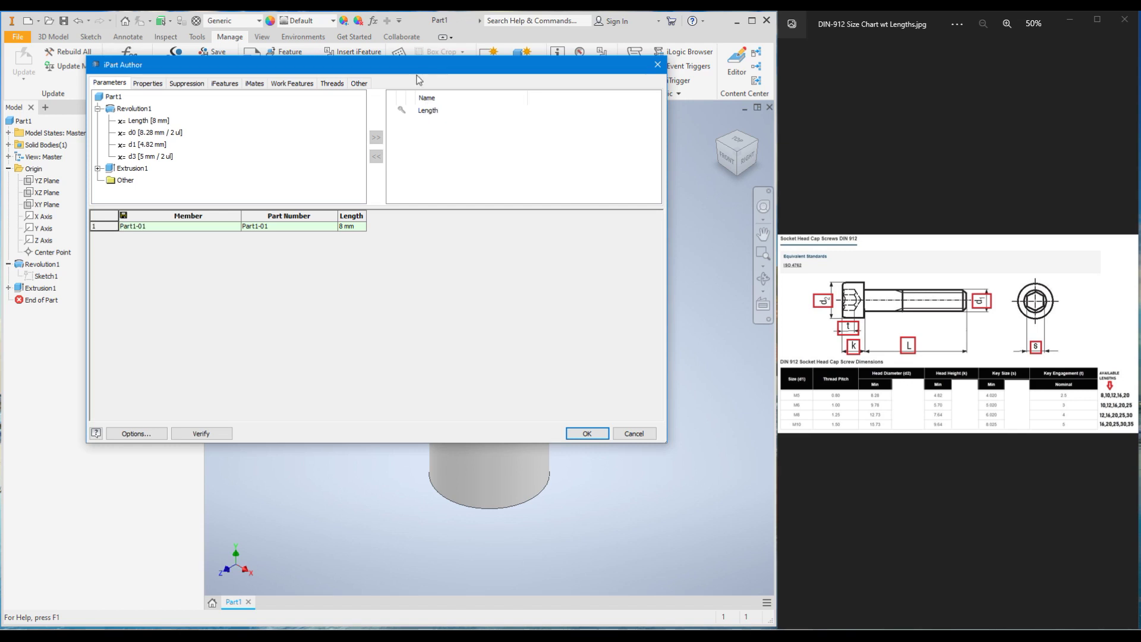
{"action": "left_click_drag", "start_coordinate": [440, 75], "coordinate": [476, 146]}
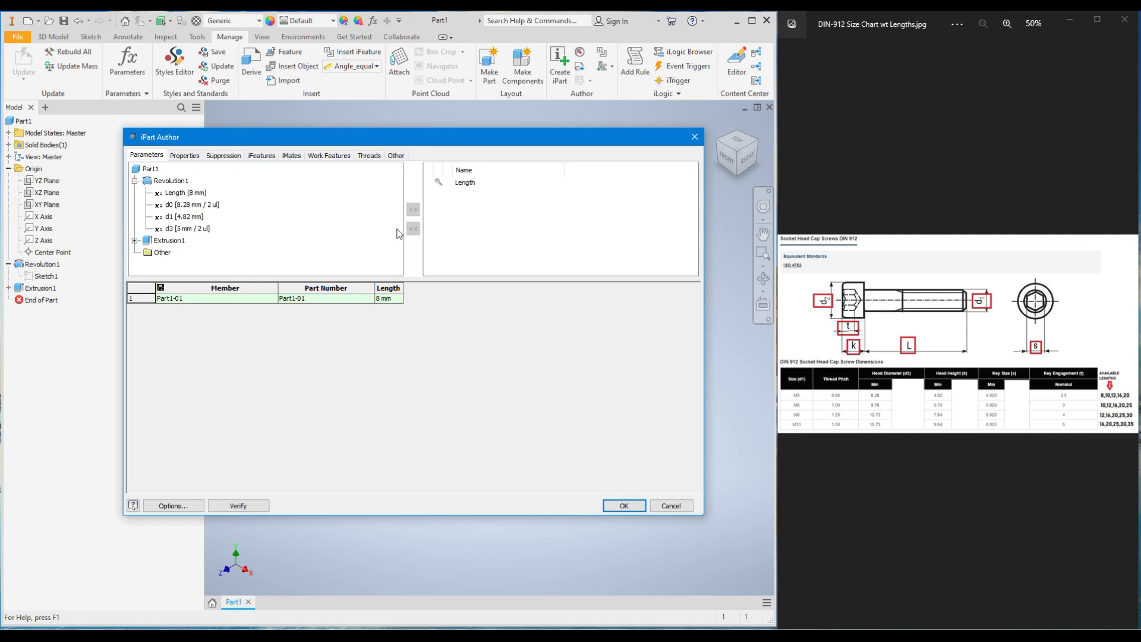
{"action": "left_click", "coordinate": [463, 183]}
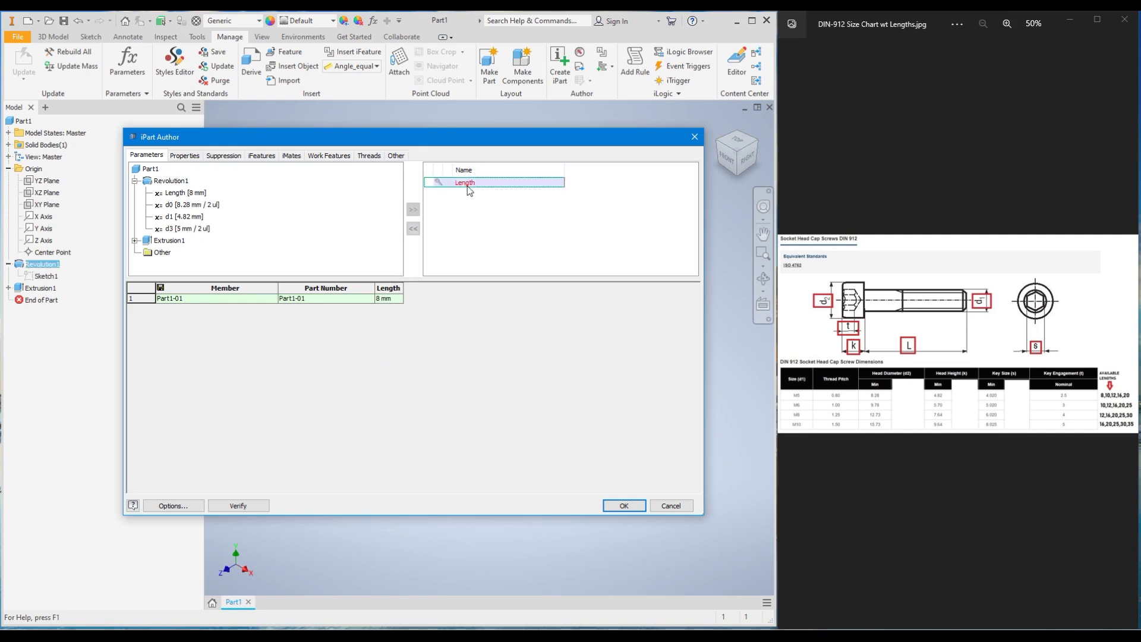
{"action": "left_click", "coordinate": [414, 230]}
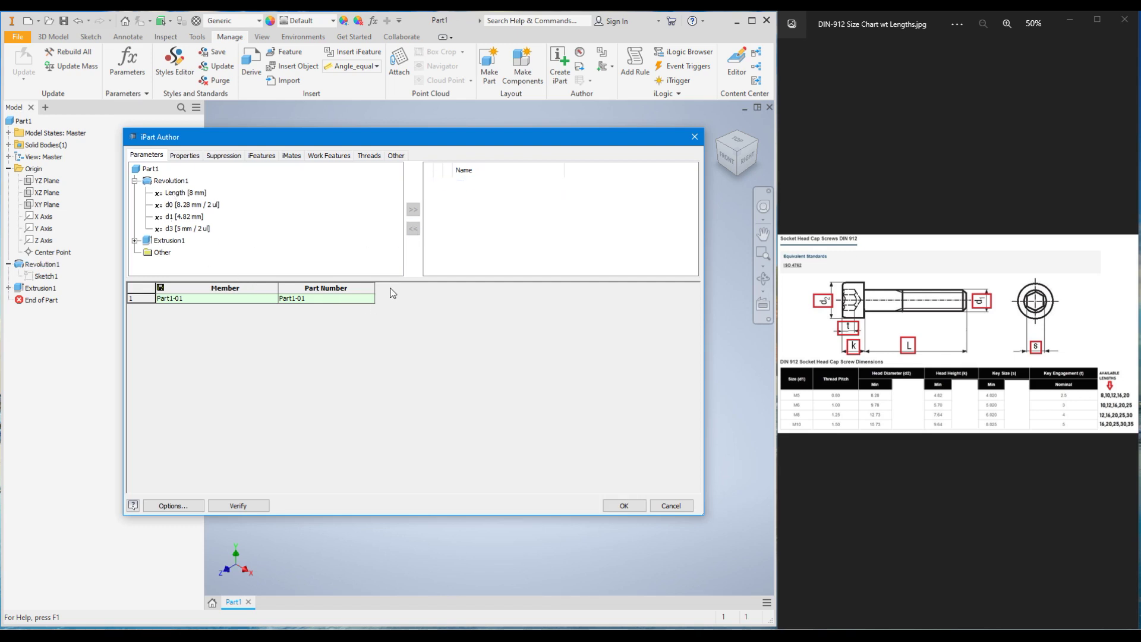
{"action": "left_click", "coordinate": [175, 193]}
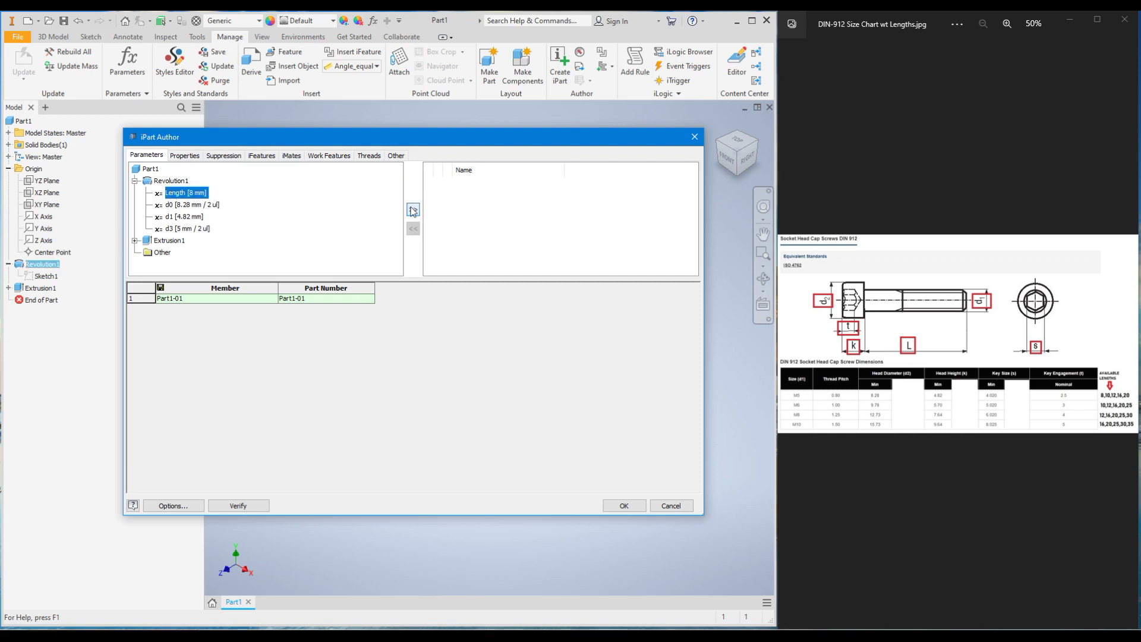
{"action": "left_click", "coordinate": [413, 210]}
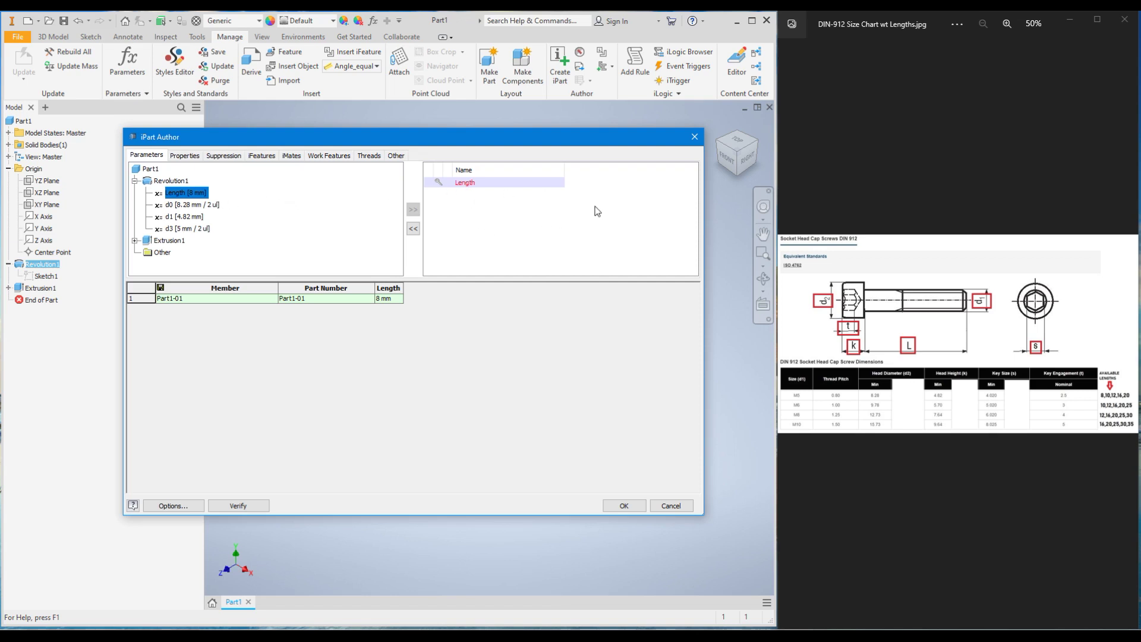
Rename the first iPart member to SHCS-DIN912, accepting the filename change.
{"action": "double_click", "coordinate": [169, 301]}
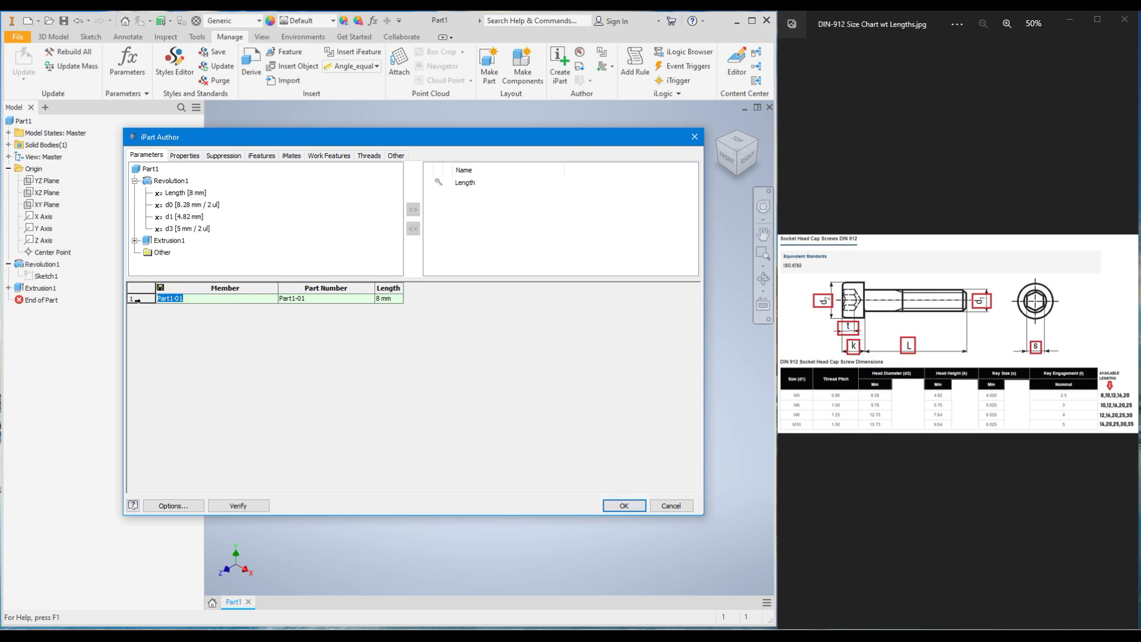
{"action": "type", "text": "Bolt-DI"}
{"action": "key", "text": "BackSpace"}
{"action": "key", "text": "BackSpace"}
{"action": "key", "text": "BackSpace"}
{"action": "key", "text": "BackSpace"}
{"action": "key", "text": "BackSpace"}
{"action": "type", "text": "SHCS-DIN912"}
{"action": "left_click", "coordinate": [309, 305]}
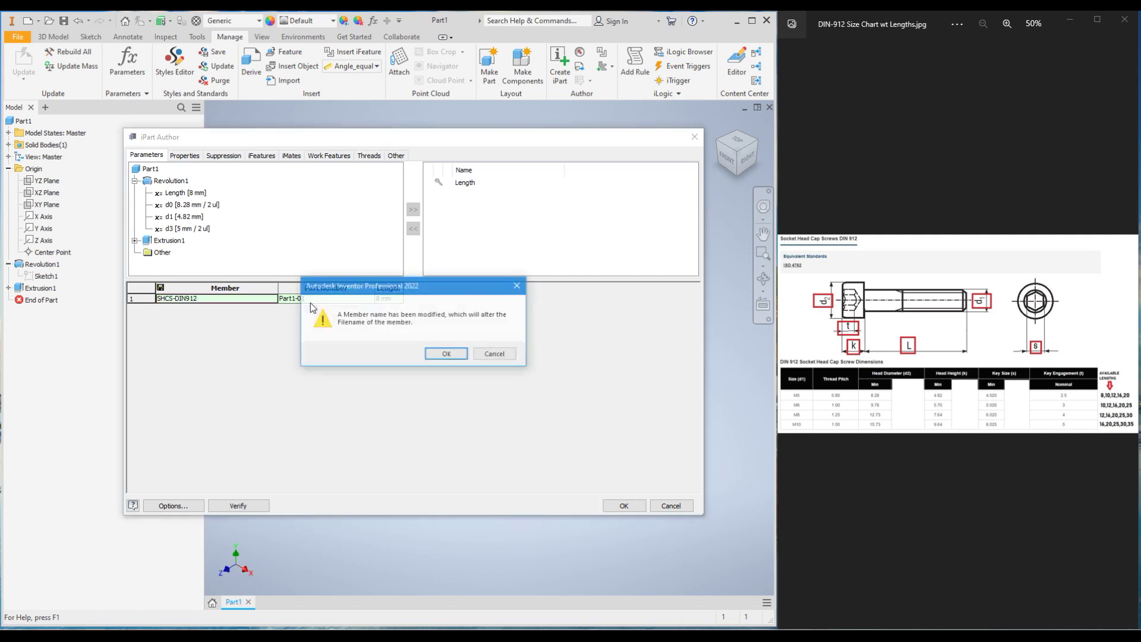
{"action": "left_click", "coordinate": [443, 354]}
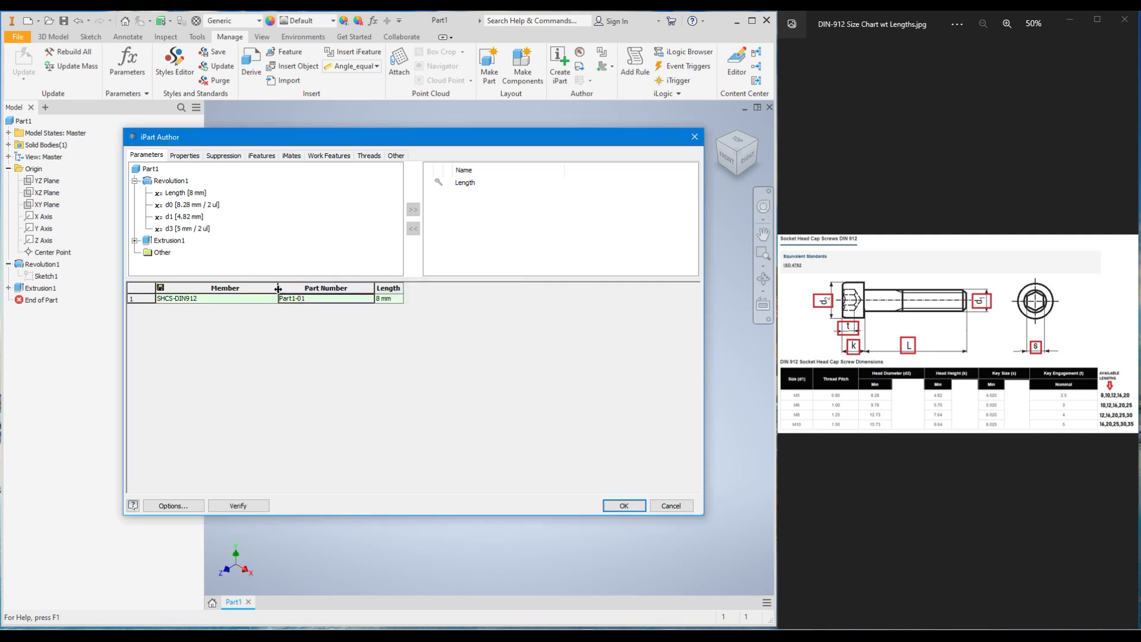
Edit the first member's part number to DIN912-M5x8.
{"action": "left_click", "coordinate": [304, 298]}
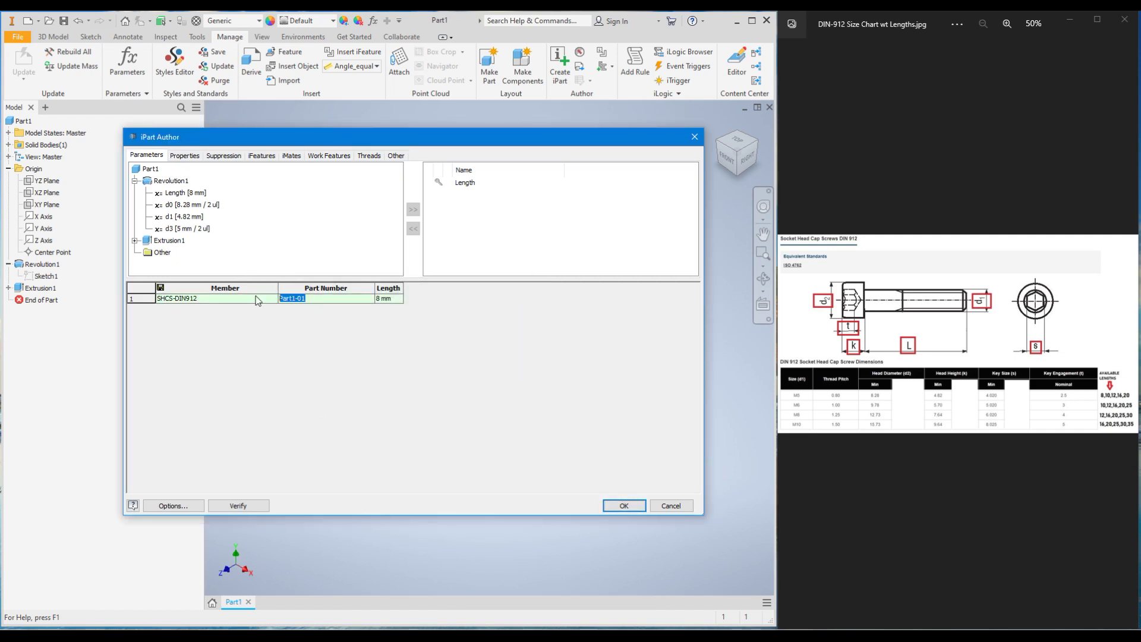
{"action": "type", "text": "M5x8"}
{"action": "left_click", "coordinate": [258, 300]}
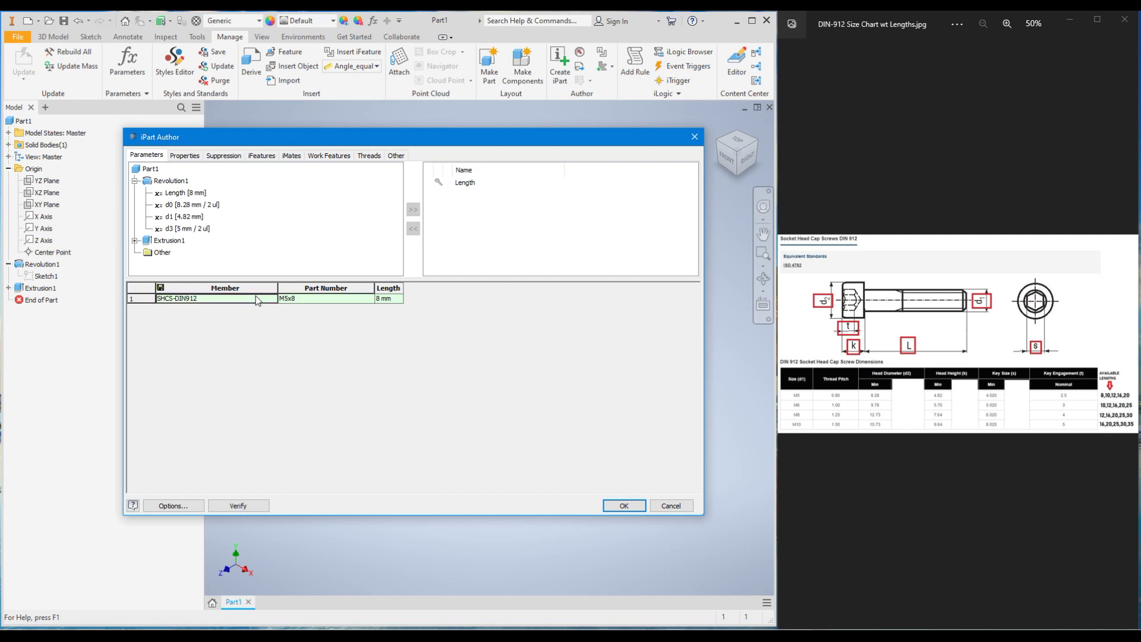
{"action": "key", "text": "Tab"}
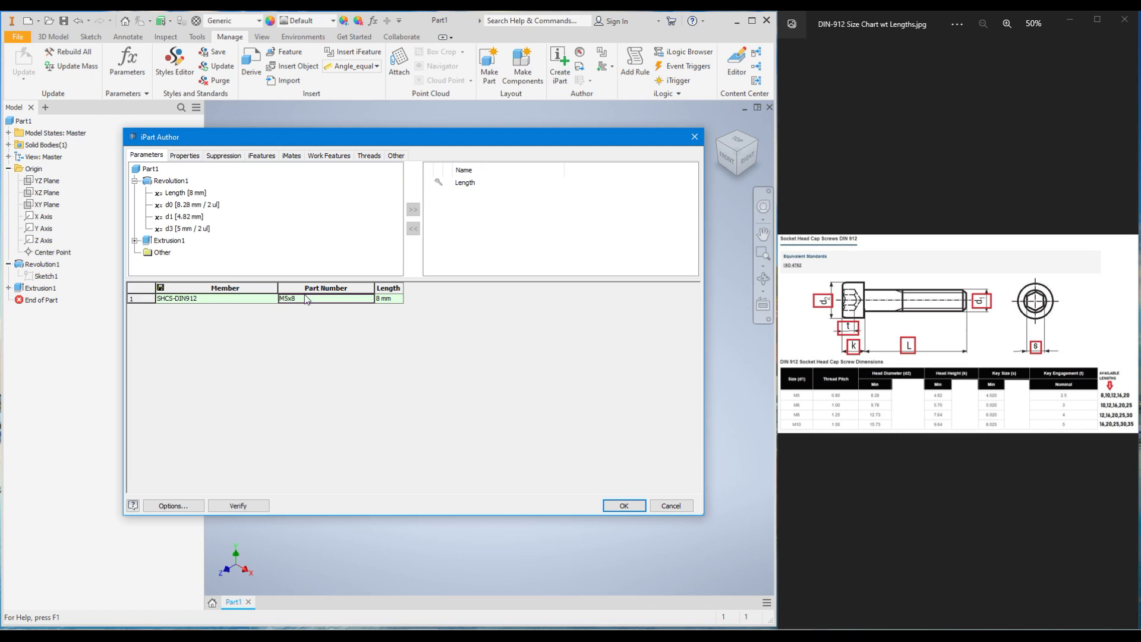
{"action": "double_click", "coordinate": [299, 298]}
{"action": "left_click", "coordinate": [281, 298]}
{"action": "type", "text": "DIN 912-"}
Insert four rows below the first member so the iPart table lists five members.
{"action": "right_click", "coordinate": [134, 301]}
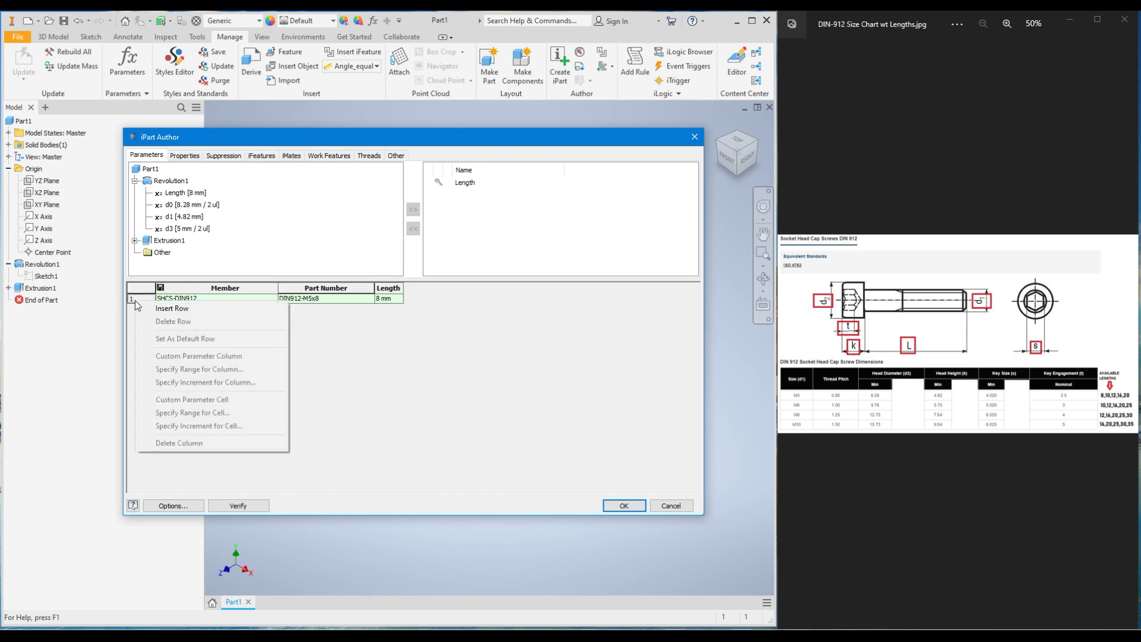
{"action": "left_click", "coordinate": [170, 308]}
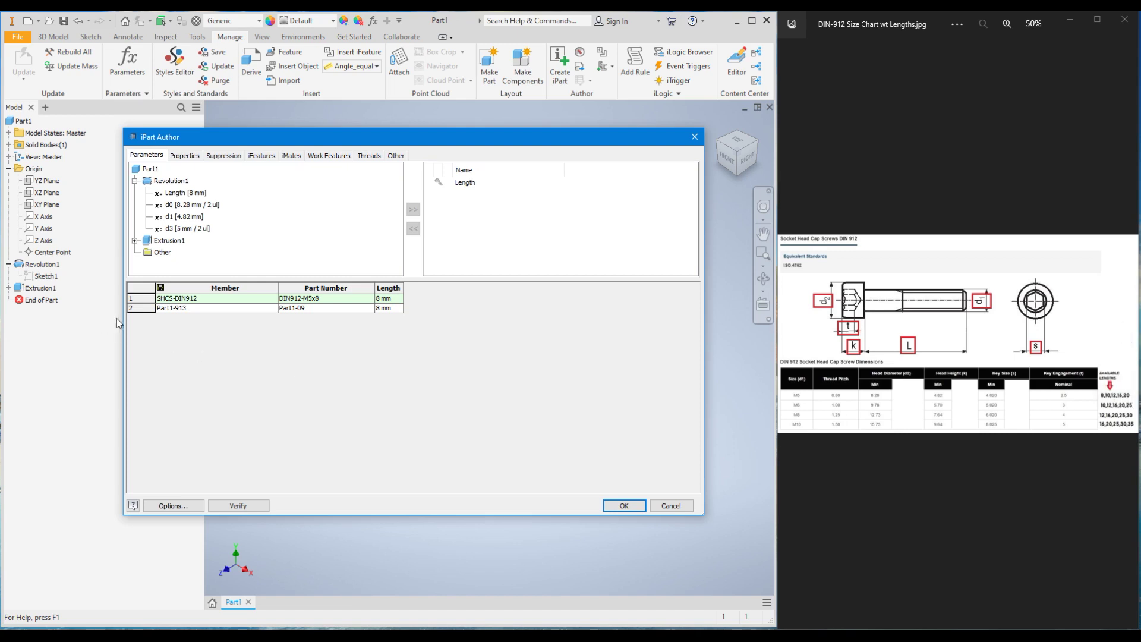
{"action": "right_click", "coordinate": [136, 311]}
{"action": "left_click", "coordinate": [175, 329]}
{"action": "right_click", "coordinate": [138, 318]}
{"action": "left_click", "coordinate": [148, 325]}
{"action": "right_click", "coordinate": [142, 327]}
{"action": "left_click", "coordinate": [152, 339]}
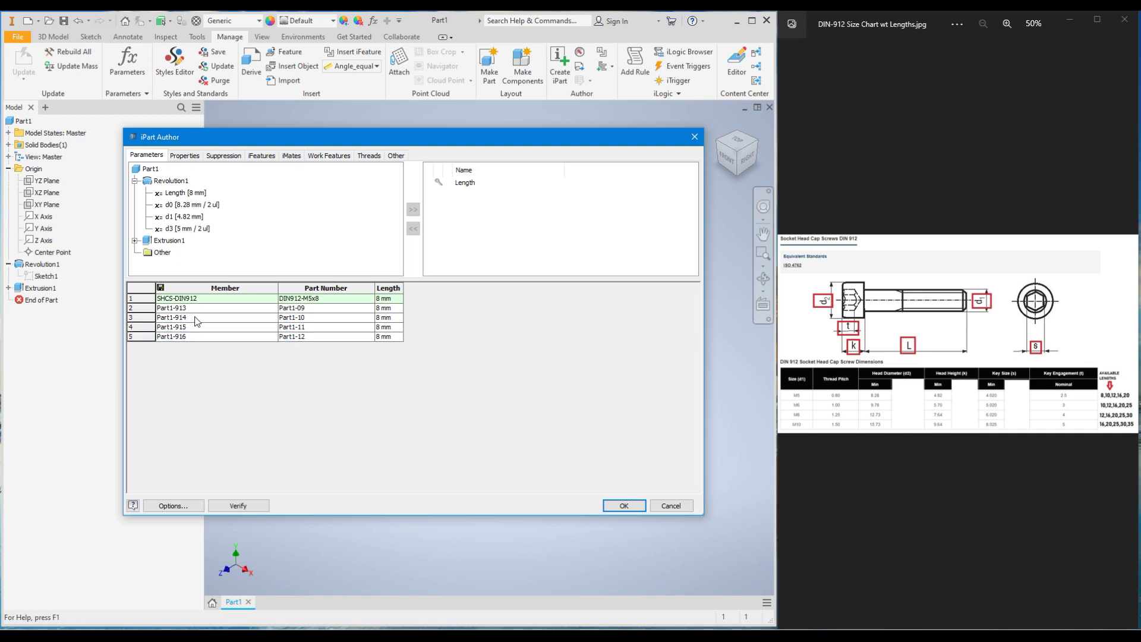
Put the first member name SHCS-DIN912 into editing, with the cursor at its end.
{"action": "left_click", "coordinate": [200, 298]}
{"action": "left_click", "coordinate": [200, 299]}
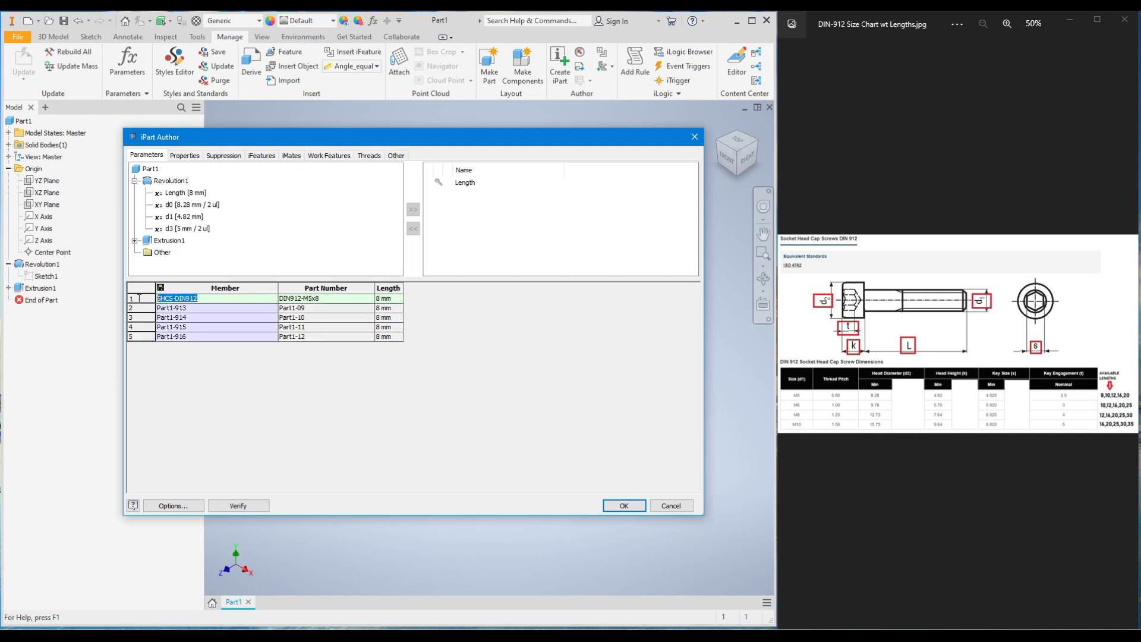
{"action": "left_click", "coordinate": [200, 299]}
Name members 1–3 SHCS-DIN912 M5x8, M5x10 and M5x12.
{"action": "type", "text": "M5x8x"}
{"action": "left_click_drag", "start_coordinate": [163, 298], "coordinate": [158, 298]}
{"action": "key", "text": "ctrl+c"}
{"action": "left_click", "coordinate": [200, 307]}
{"action": "key", "text": "ctrl+v"}
{"action": "key", "text": "Return"}
{"action": "left_click", "coordinate": [218, 308]}
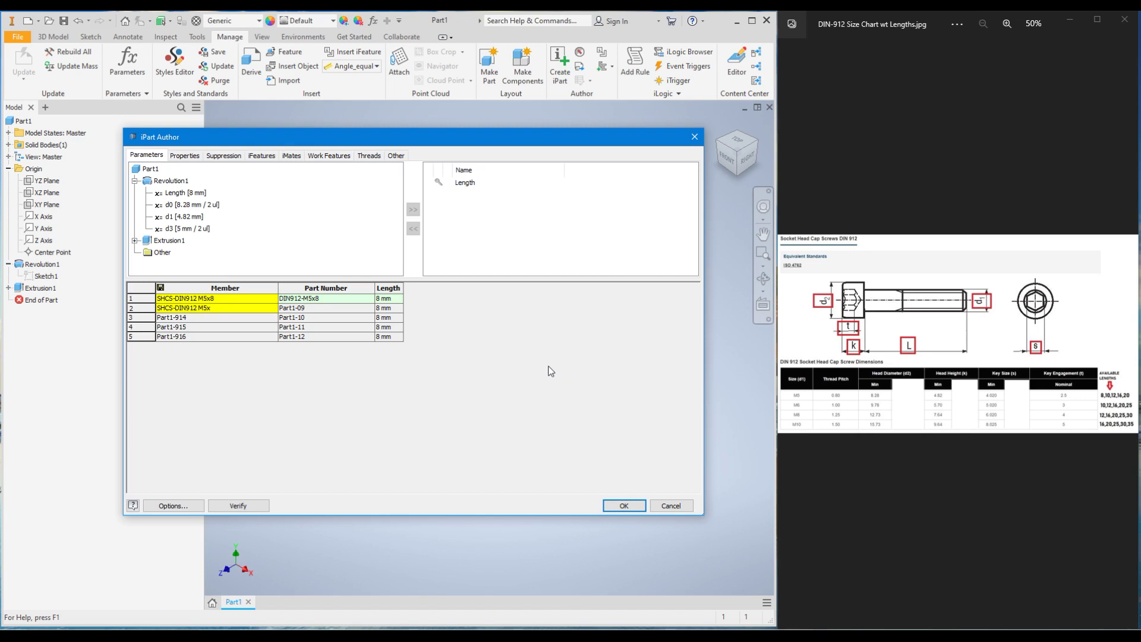
{"action": "left_click_drag", "start_coordinate": [217, 306], "coordinate": [154, 317]}
{"action": "key", "text": "ctrl+c"}
{"action": "left_click", "coordinate": [188, 318]}
{"action": "double_click", "coordinate": [188, 318]}
{"action": "key", "text": "ctrl+v"}
{"action": "type", "text": "2"}
Name members 4 and 5 SHCS-DIN912 M5x16 and SHCS-DIN912 M5x20.
{"action": "left_click", "coordinate": [200, 329]}
{"action": "left_click_drag", "start_coordinate": [200, 329], "coordinate": [156, 329]}
{"action": "key", "text": "ctrl+v"}
{"action": "key", "text": "BackSpace"}
{"action": "type", "text": "6"}
{"action": "left_click", "coordinate": [196, 337]}
{"action": "left_click_drag", "start_coordinate": [196, 336], "coordinate": [156, 338]}
{"action": "key", "text": "ctrl+v"}
{"action": "key", "text": "BackSpace"}
{"action": "key", "text": "BackSpace"}
{"action": "type", "text": "20"}
Set the part numbers of rows 2 and 3 to DIN912-M5x10 and DIN912-M5x12.
{"action": "left_click_drag", "start_coordinate": [326, 336], "coordinate": [251, 300]}
{"action": "key", "text": "ctrl+c"}
{"action": "left_click", "coordinate": [291, 309]}
{"action": "double_click", "coordinate": [291, 309]}
{"action": "key", "text": "ctrl+v"}
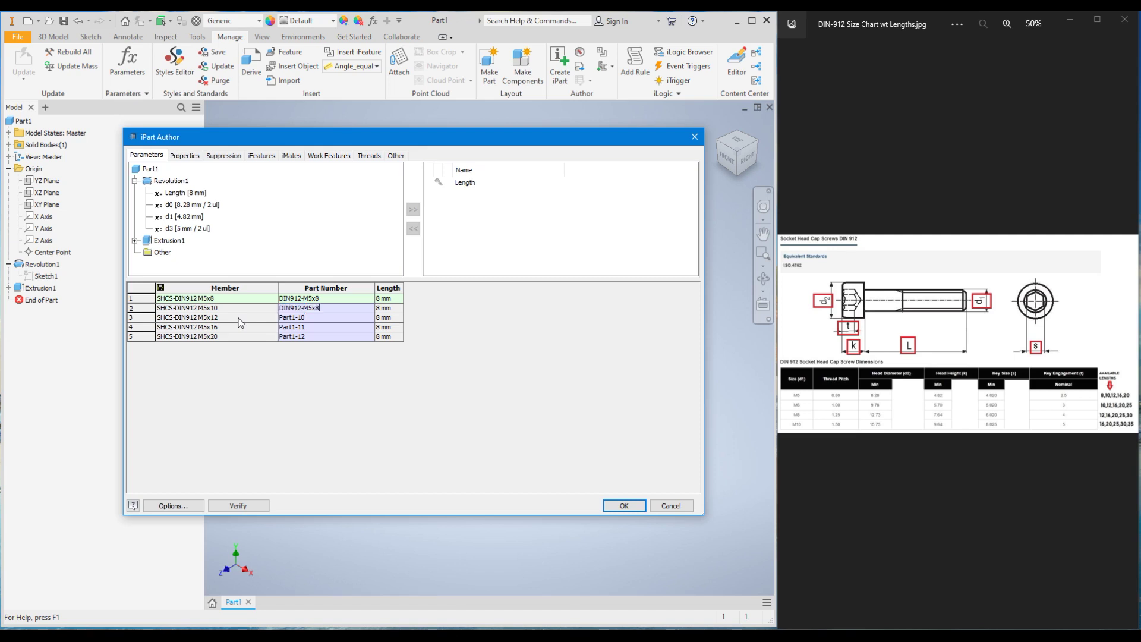
{"action": "type", "text": "10"}
{"action": "left_click", "coordinate": [288, 318]}
{"action": "double_click", "coordinate": [289, 318]}
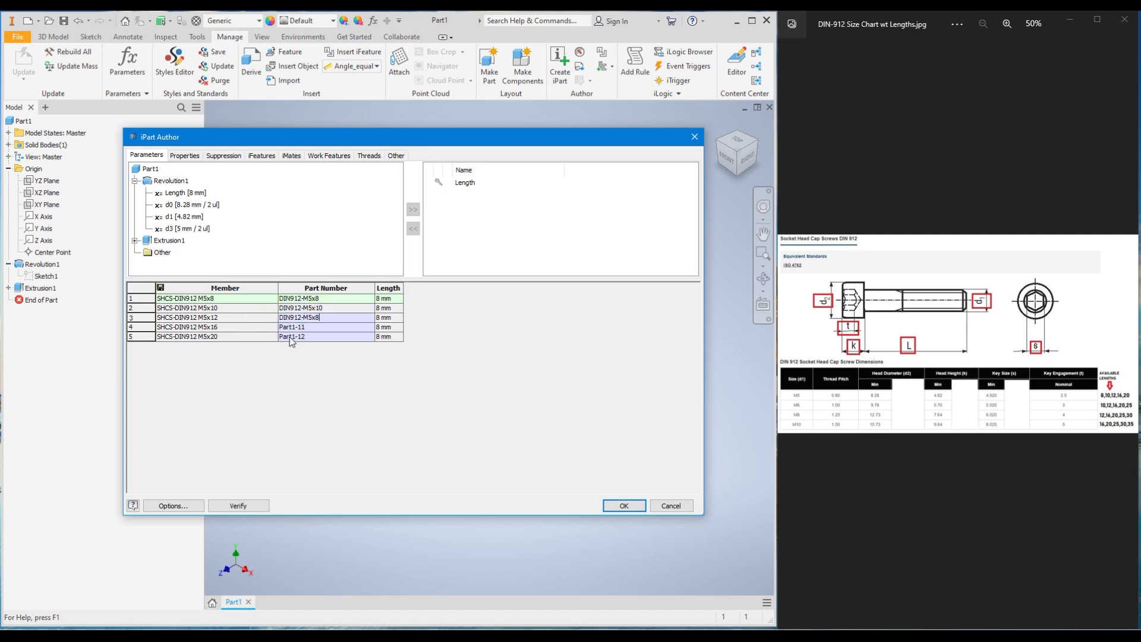
{"action": "type", "text": "12"}
Set the part numbers of rows 4 and 5 to DIN912-M5x16 and DIN912-M5x20.
{"action": "double_click", "coordinate": [303, 327]}
{"action": "key", "text": "ctrl+v"}
{"action": "type", "text": "16"}
{"action": "double_click", "coordinate": [298, 337]}
{"action": "key", "text": "ctrl+v"}
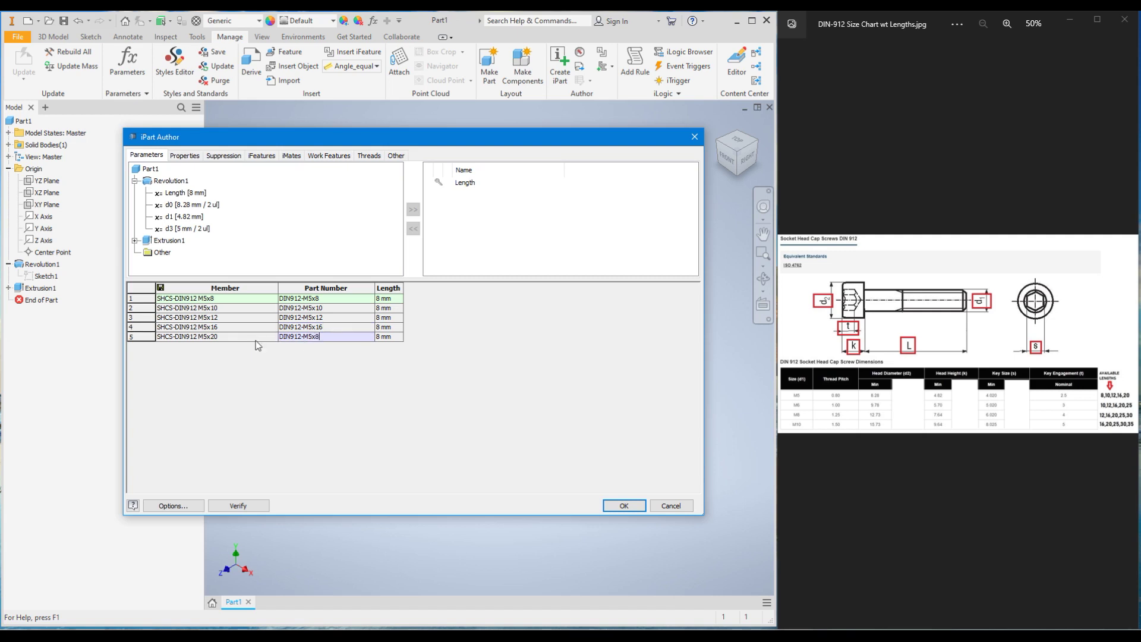
{"action": "key", "text": "BackSpace"}
{"action": "type", "text": "20"}
Set row 2's Length to 10 mm.
{"action": "left_click", "coordinate": [382, 308]}
{"action": "left_click_drag", "start_coordinate": [382, 308], "coordinate": [383, 338]}
{"action": "type", "text": "10"}
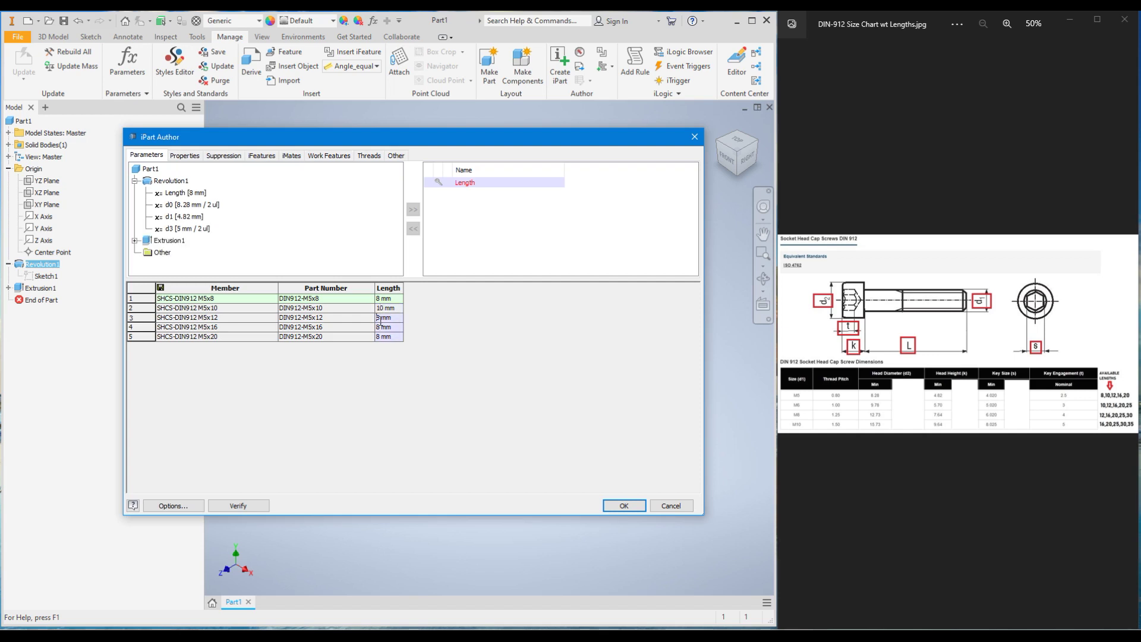
Set rows 3–5 lengths to 12, 16 and 20 mm and close iPart Author with OK.
{"action": "double_click", "coordinate": [380, 318]}
{"action": "type", "text": "12"}
{"action": "left_click", "coordinate": [379, 327]}
{"action": "double_click", "coordinate": [379, 327]}
{"action": "type", "text": "16"}
{"action": "double_click", "coordinate": [380, 337]}
{"action": "type", "text": "20"}
{"action": "left_click", "coordinate": [633, 508]}
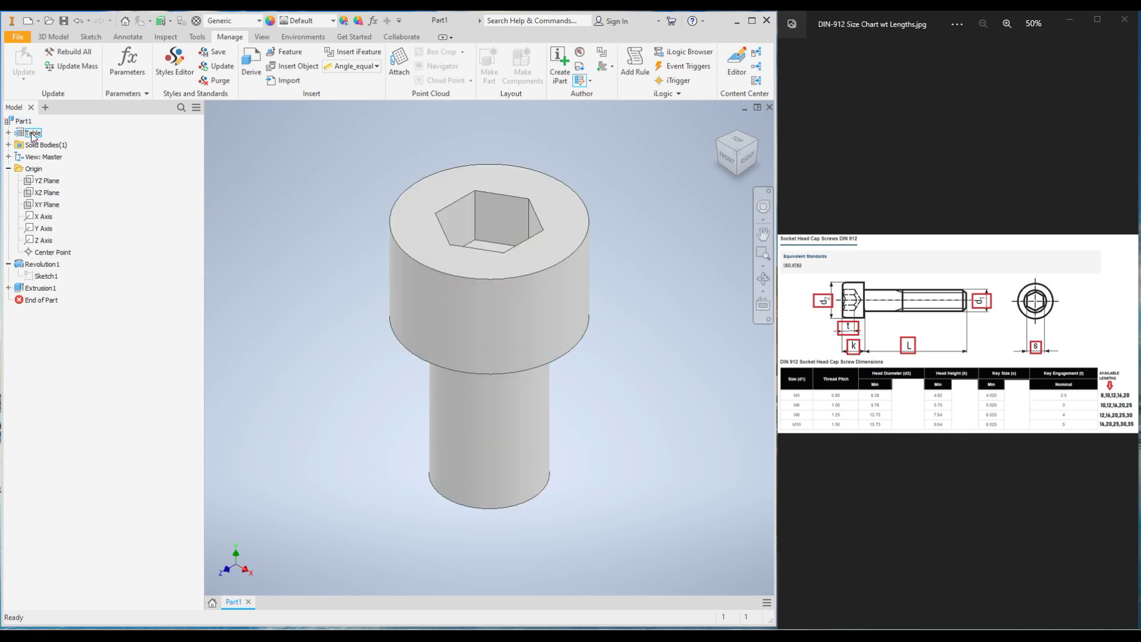
Activate each table member in turn, ending with SHCS-DIN912 M5x20.
{"action": "left_click", "coordinate": [8, 133]}
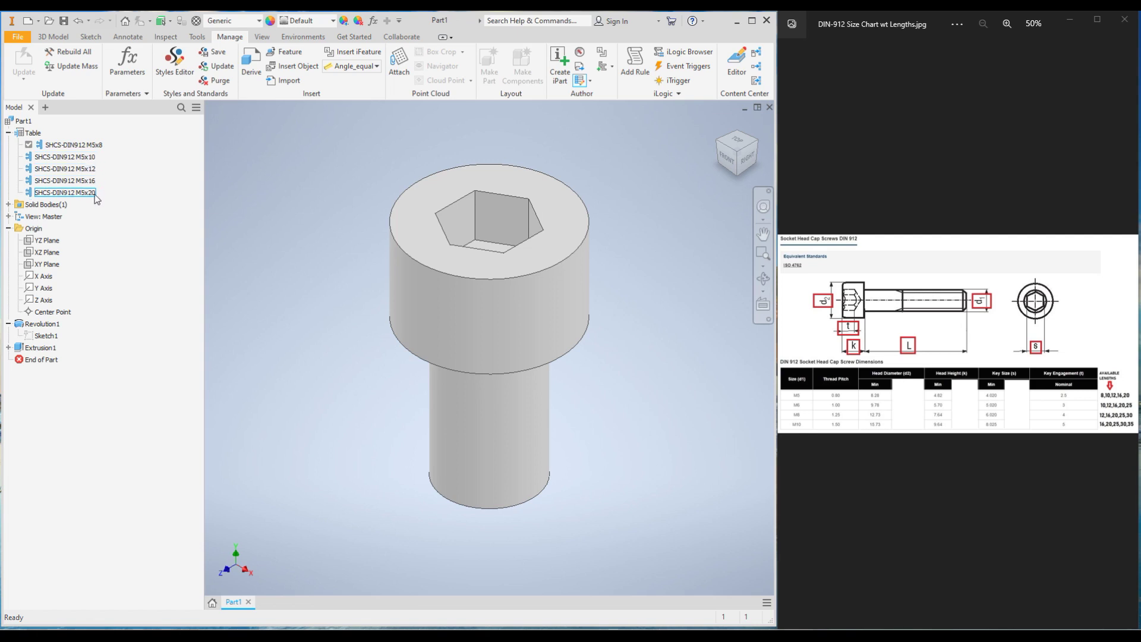
{"action": "double_click", "coordinate": [80, 157]}
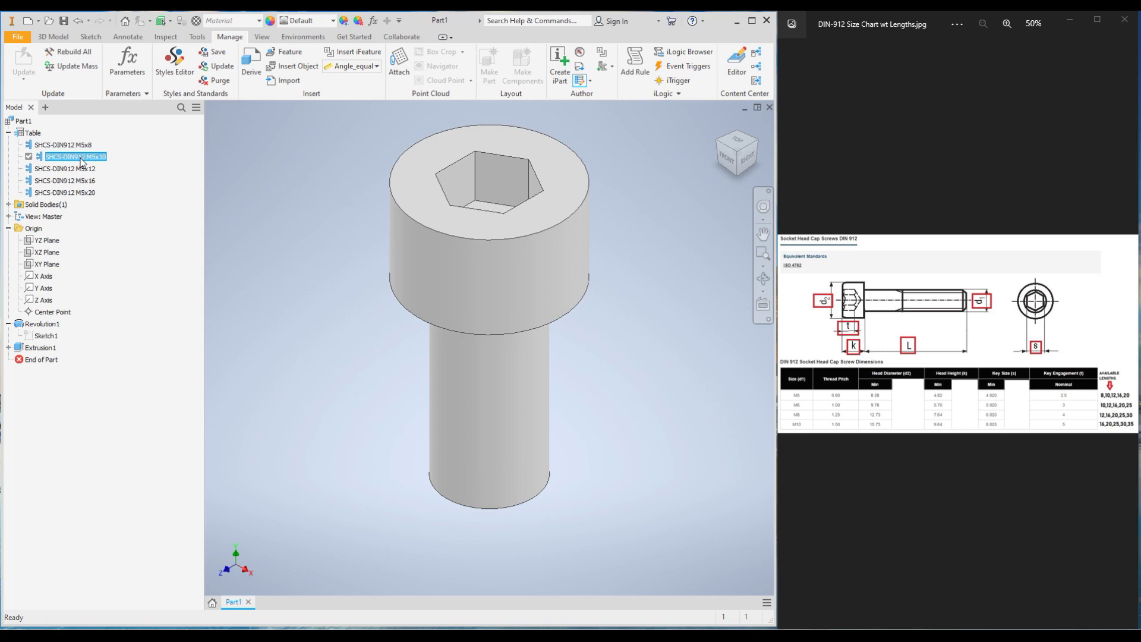
{"action": "double_click", "coordinate": [78, 169]}
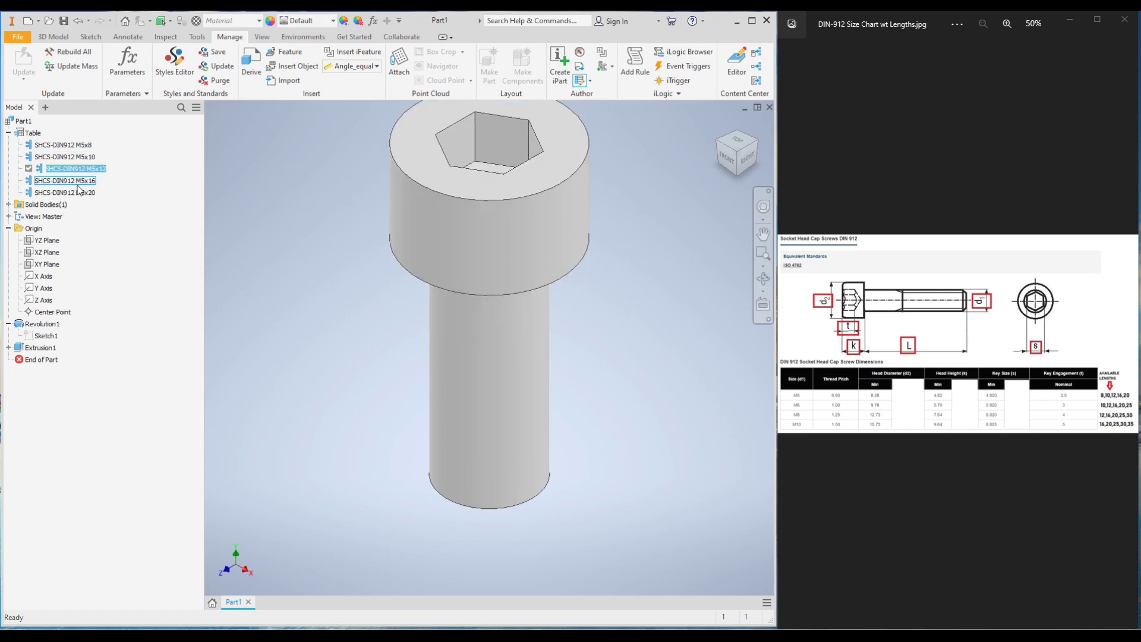
{"action": "double_click", "coordinate": [77, 180]}
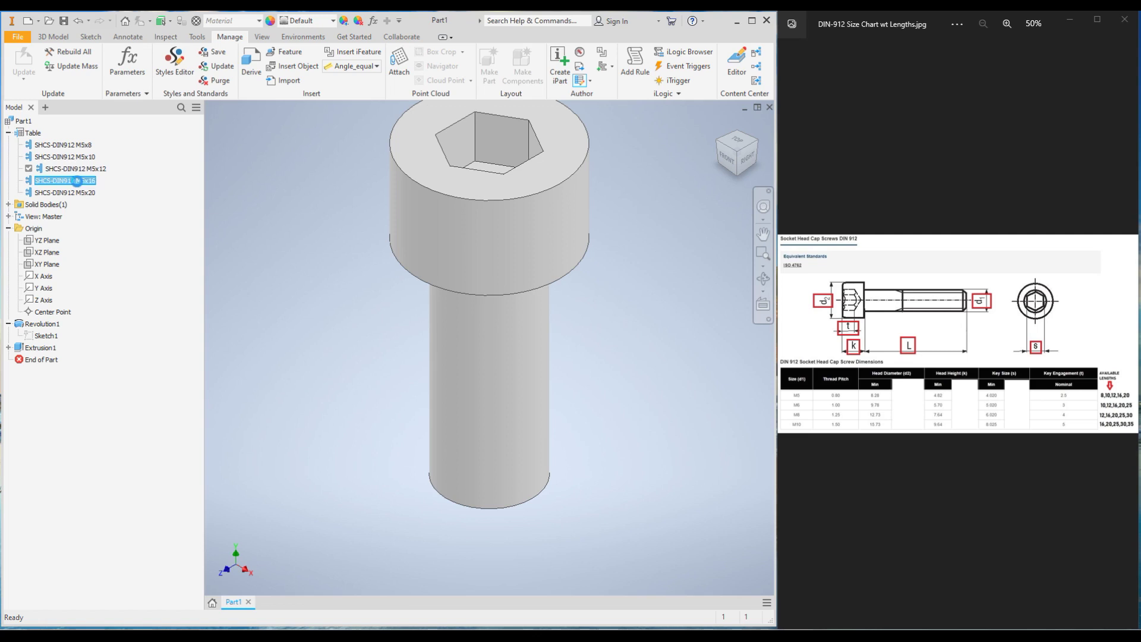
{"action": "double_click", "coordinate": [78, 192]}
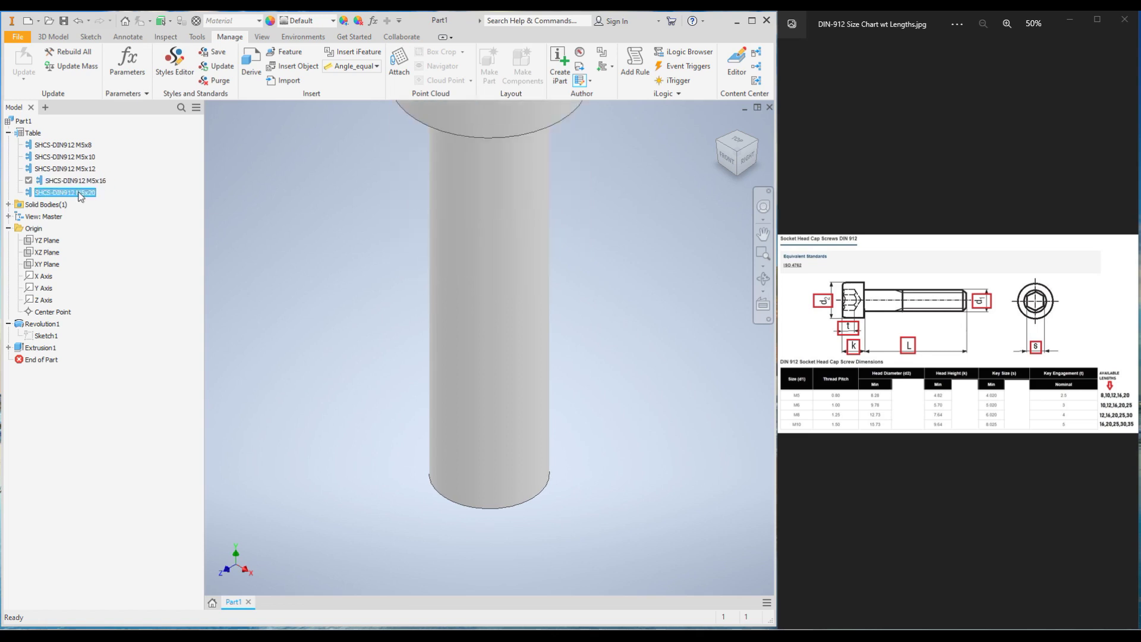
Measure from the head underside to the shaft end to confirm 20.000 mm, then return to Home view.
{"action": "scroll", "coordinate": [491, 423], "scroll_direction": "down", "scroll_amount": 5}
{"action": "middle_click_drag", "start_coordinate": [390, 383], "coordinate": [400, 334], "text": "shift"}
{"action": "key", "text": "m"}
{"action": "scroll", "coordinate": [511, 328], "scroll_direction": "up", "scroll_amount": 3}
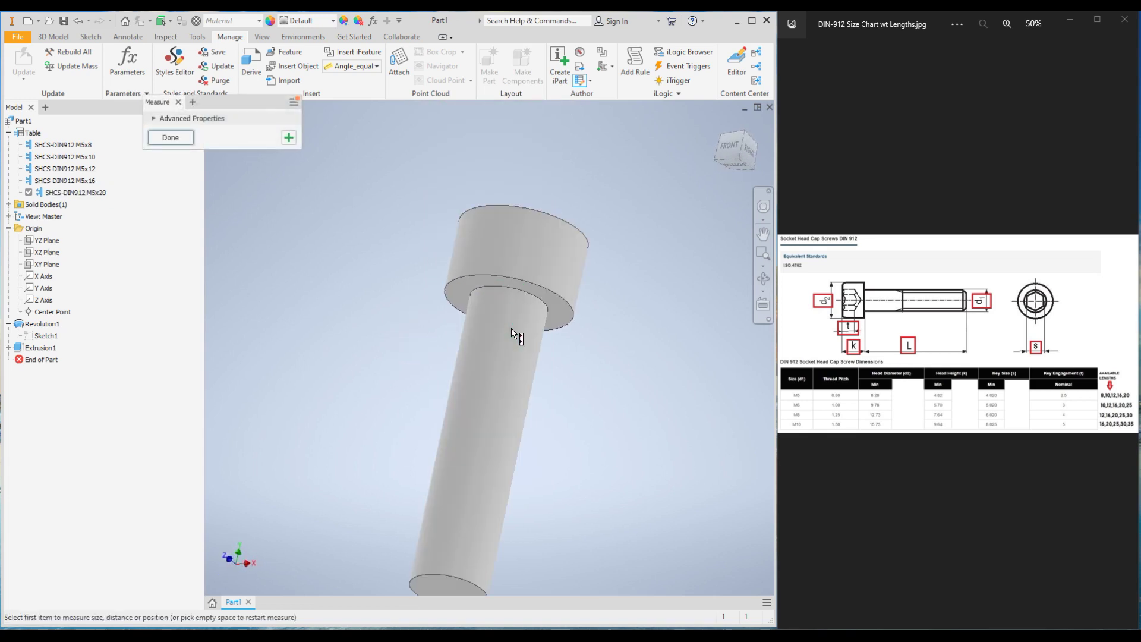
{"action": "left_click", "coordinate": [551, 302]}
{"action": "scroll", "coordinate": [479, 448], "scroll_direction": "down", "scroll_amount": 3}
{"action": "scroll", "coordinate": [512, 384], "scroll_direction": "up", "scroll_amount": 4}
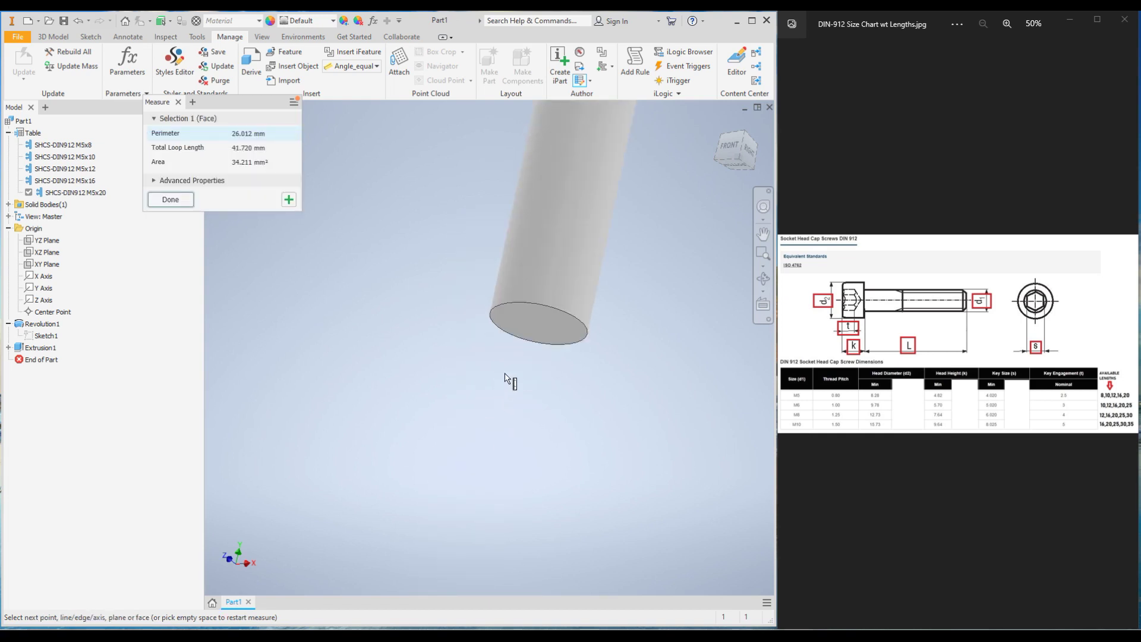
{"action": "left_click", "coordinate": [526, 325]}
{"action": "scroll", "coordinate": [526, 325], "scroll_direction": "down", "scroll_amount": 3}
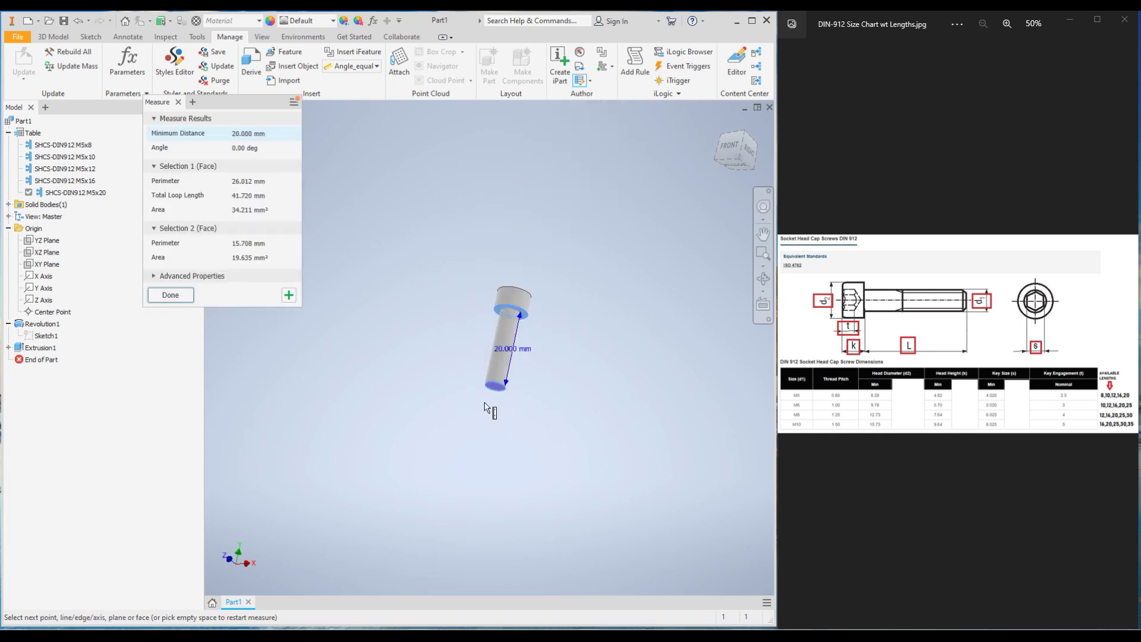
{"action": "left_click", "coordinate": [178, 103]}
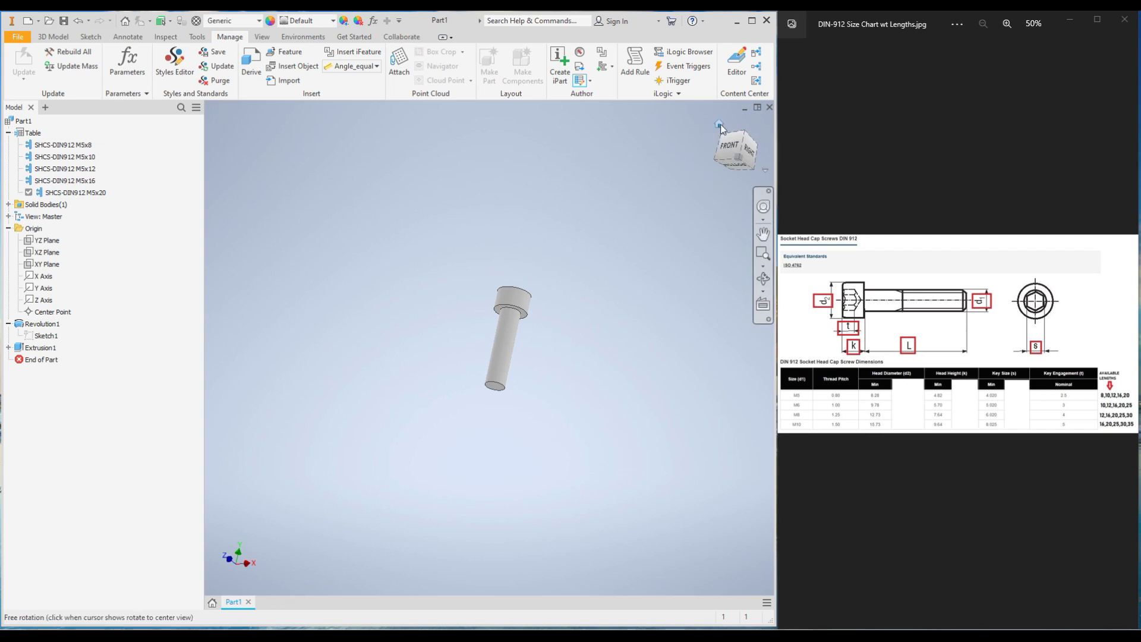
{"action": "left_click", "coordinate": [720, 124]}
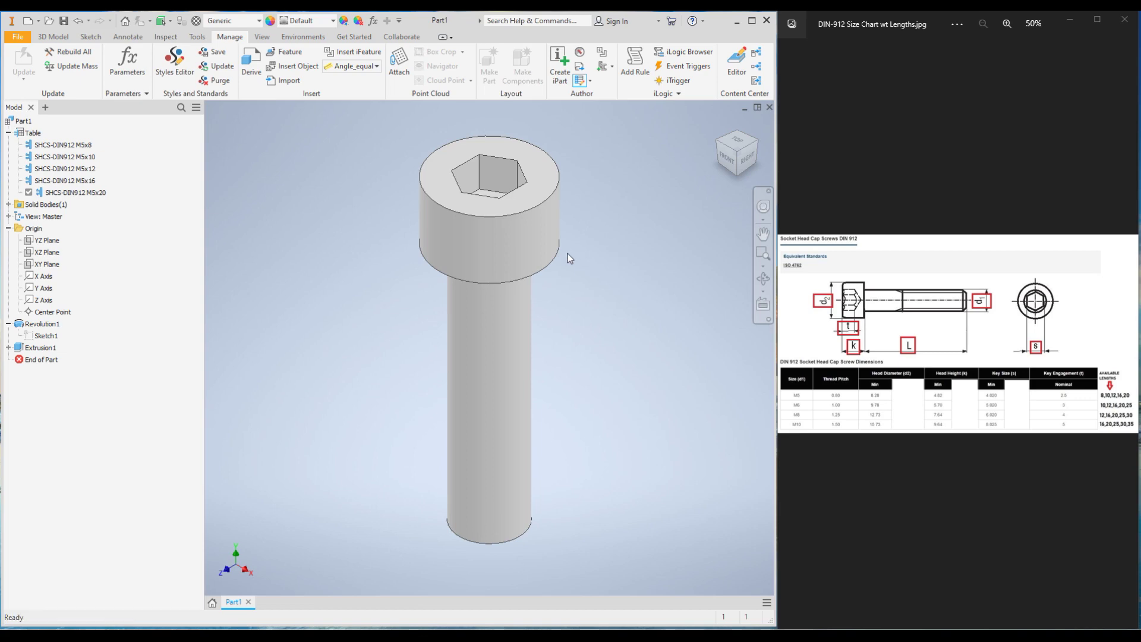
Save the screw part as SHCS-DIN 912, replacing the existing file.
{"action": "left_click", "coordinate": [751, 22]}
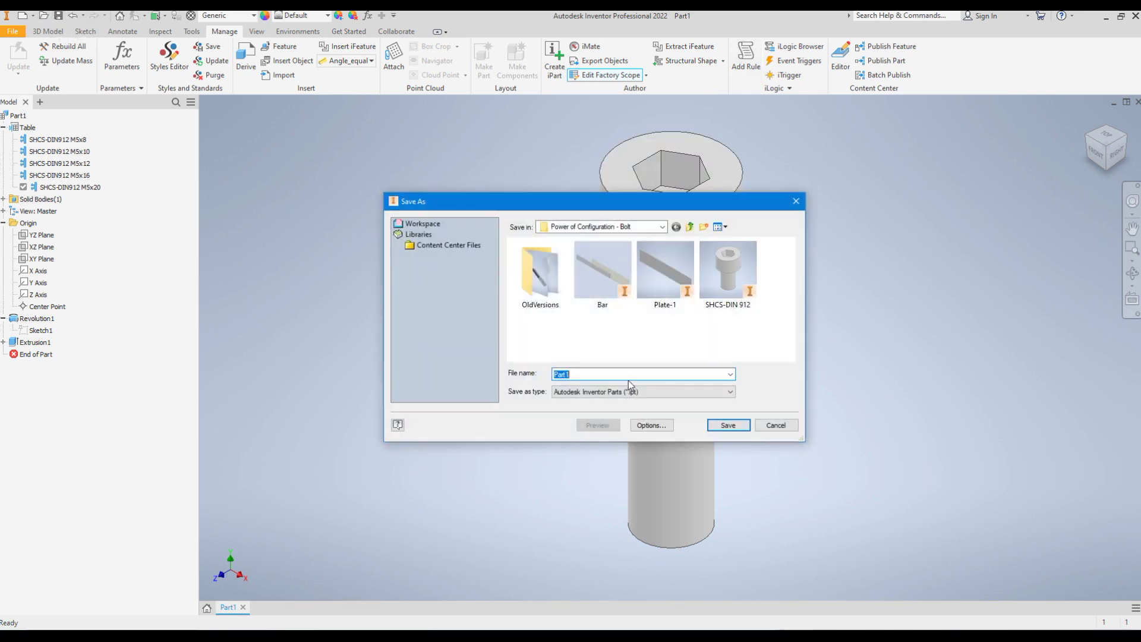
{"action": "left_click", "coordinate": [728, 267]}
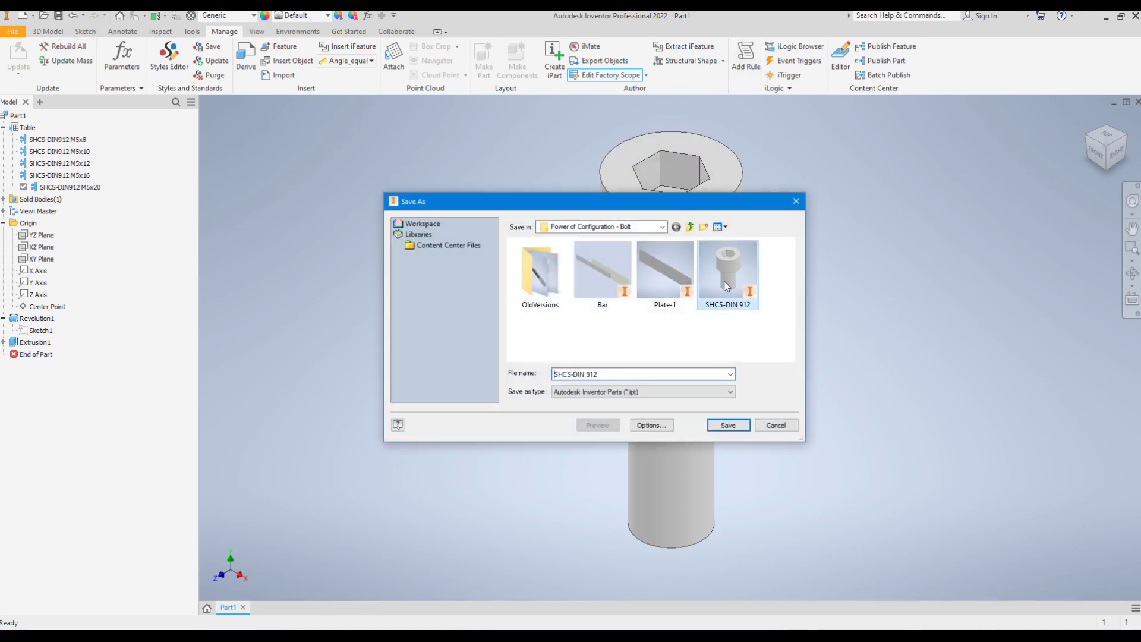
{"action": "left_click", "coordinate": [729, 426]}
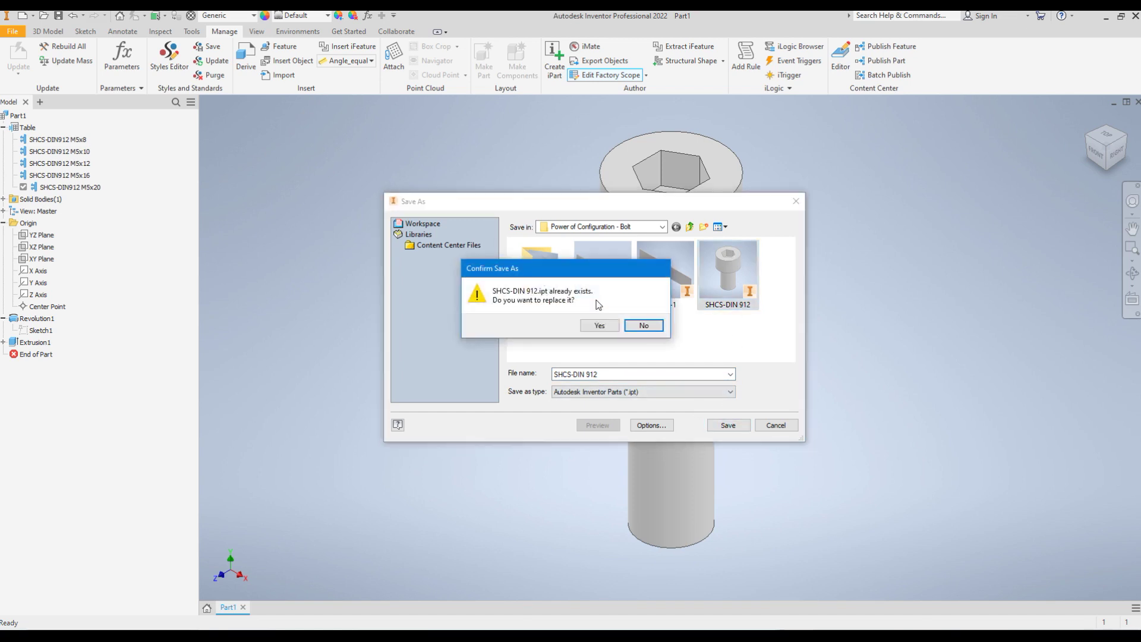
{"action": "left_click", "coordinate": [599, 325]}
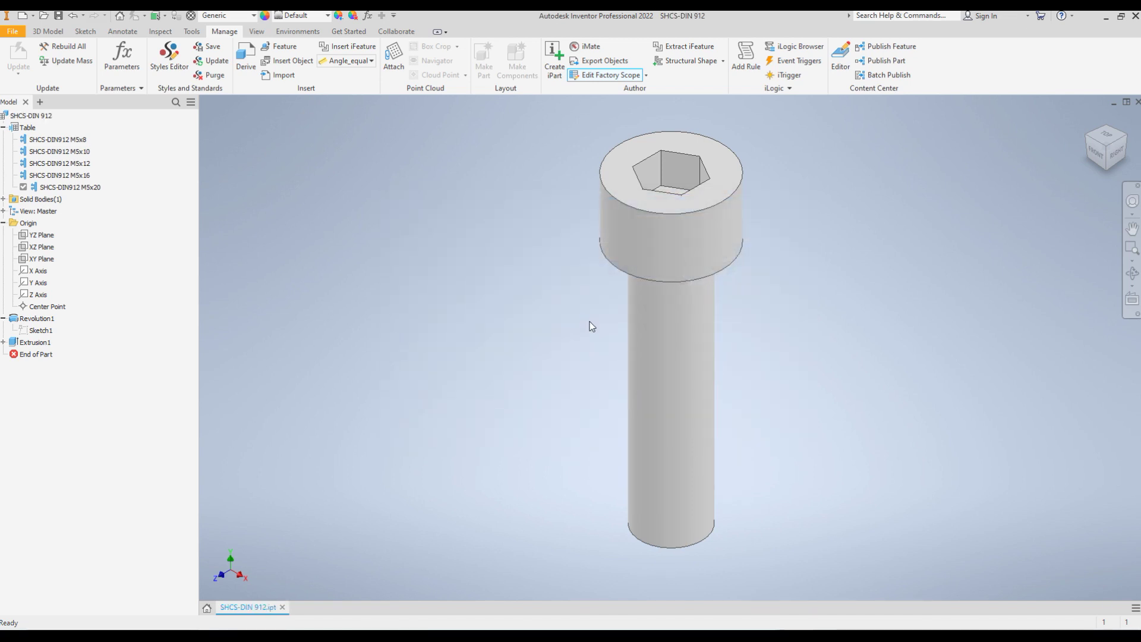
Open the Bolt Assy assembly, skipping all missing bolt links.
{"action": "left_click", "coordinate": [24, 16]}
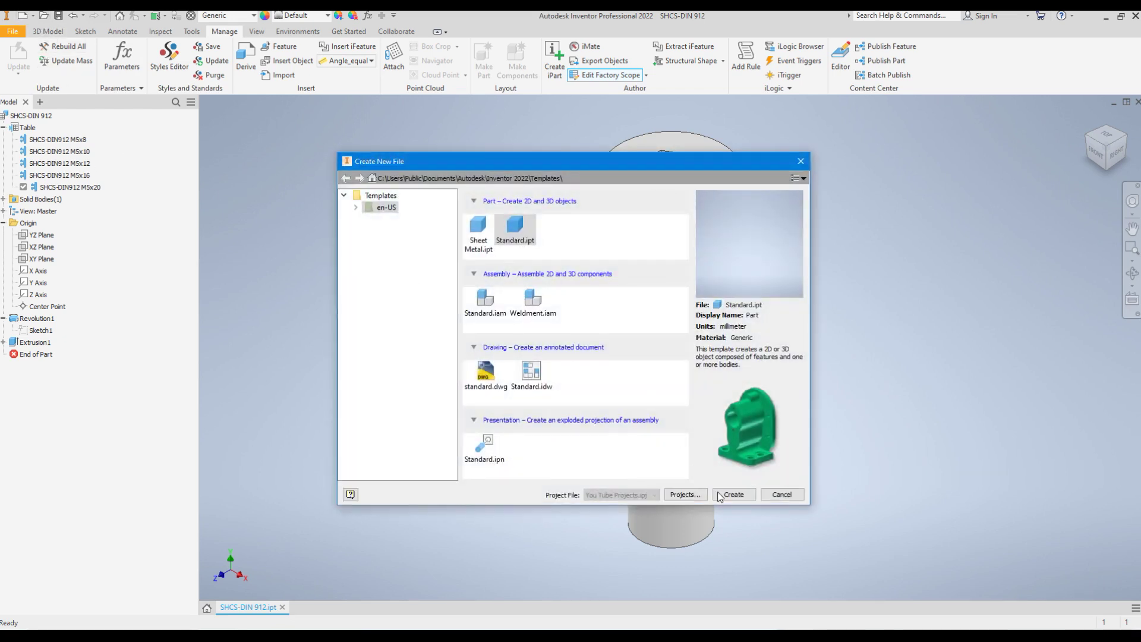
{"action": "left_click", "coordinate": [776, 497]}
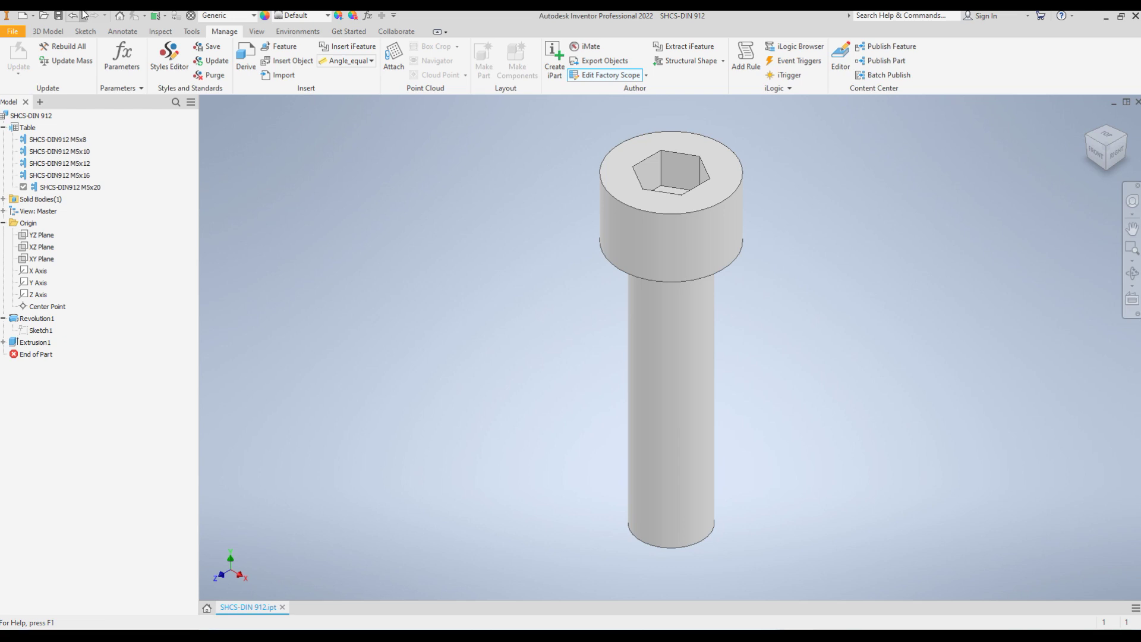
{"action": "left_click", "coordinate": [43, 17]}
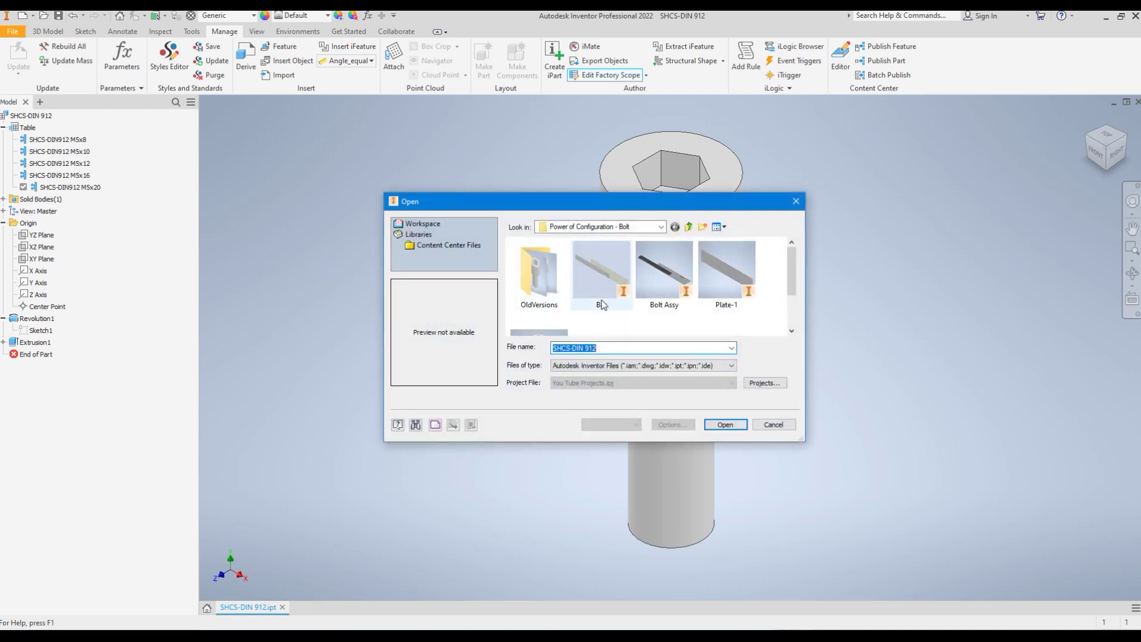
{"action": "left_click", "coordinate": [668, 300]}
{"action": "left_click", "coordinate": [725, 424]}
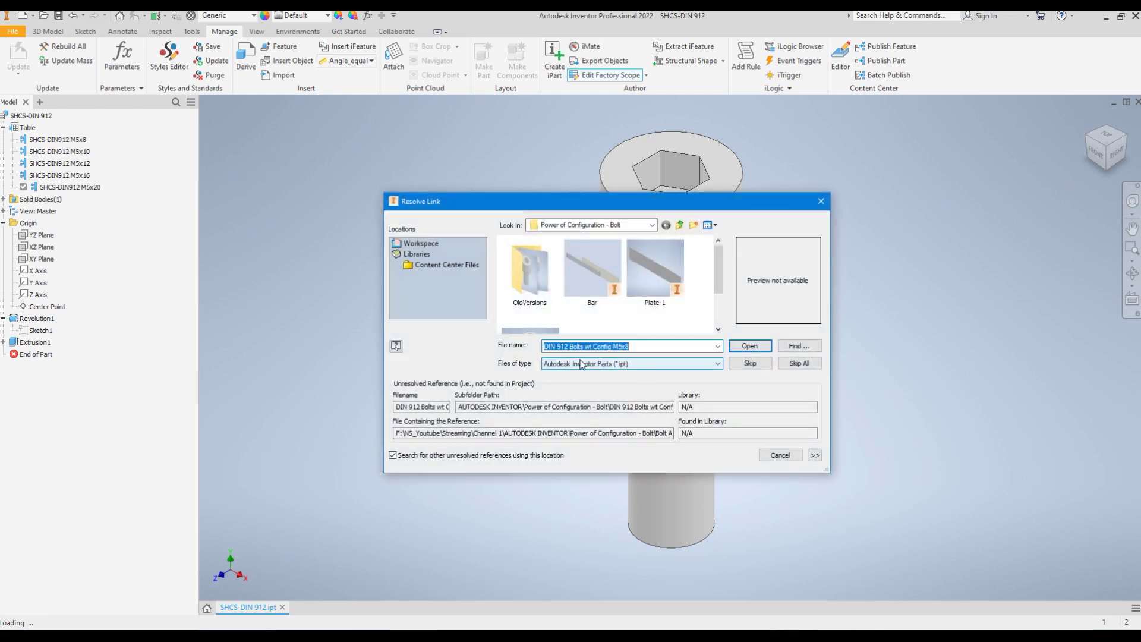
{"action": "left_click", "coordinate": [800, 362]}
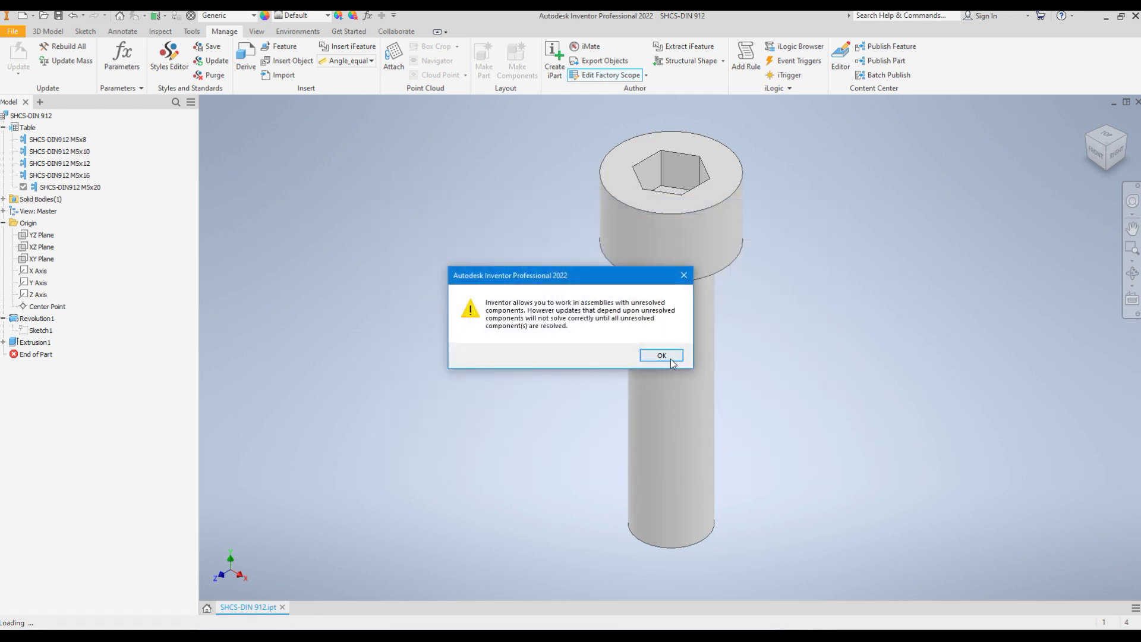
{"action": "left_click", "coordinate": [670, 358]}
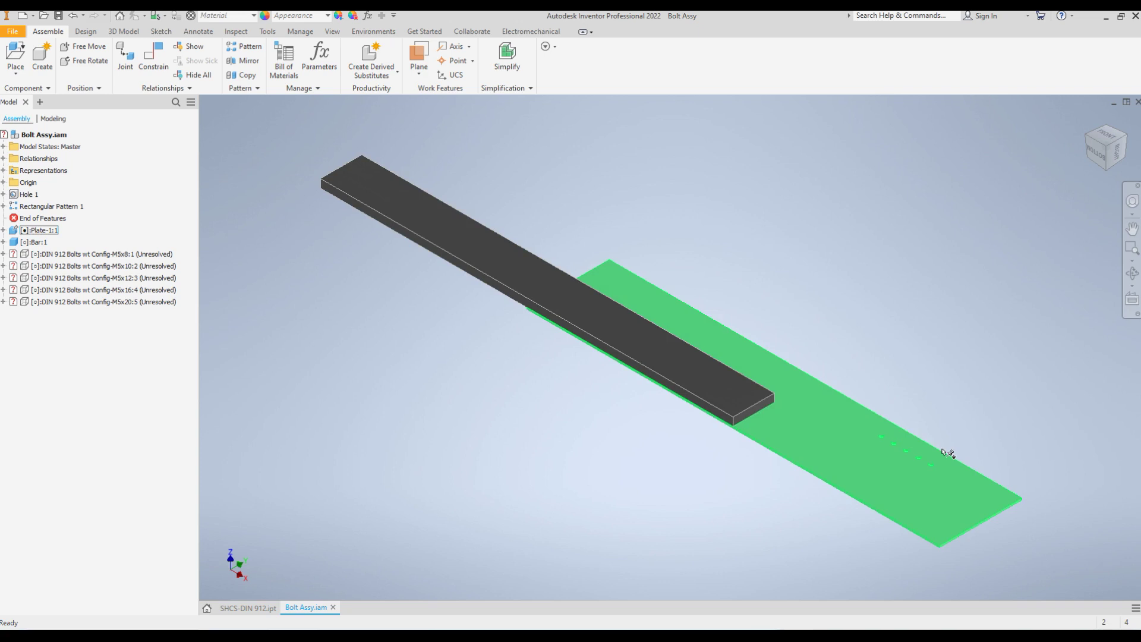
{"action": "scroll", "coordinate": [932, 456], "scroll_direction": "up", "scroll_amount": 5}
{"action": "scroll", "coordinate": [804, 231], "scroll_direction": "down", "scroll_amount": 5}
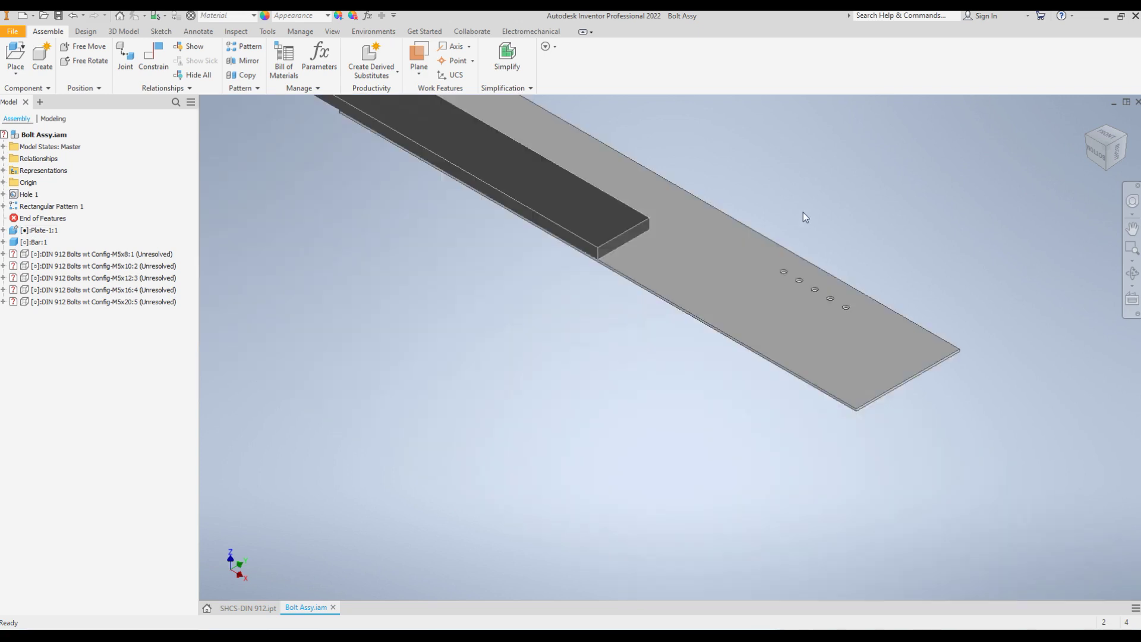
{"action": "scroll", "coordinate": [754, 334], "scroll_direction": "up", "scroll_amount": 5}
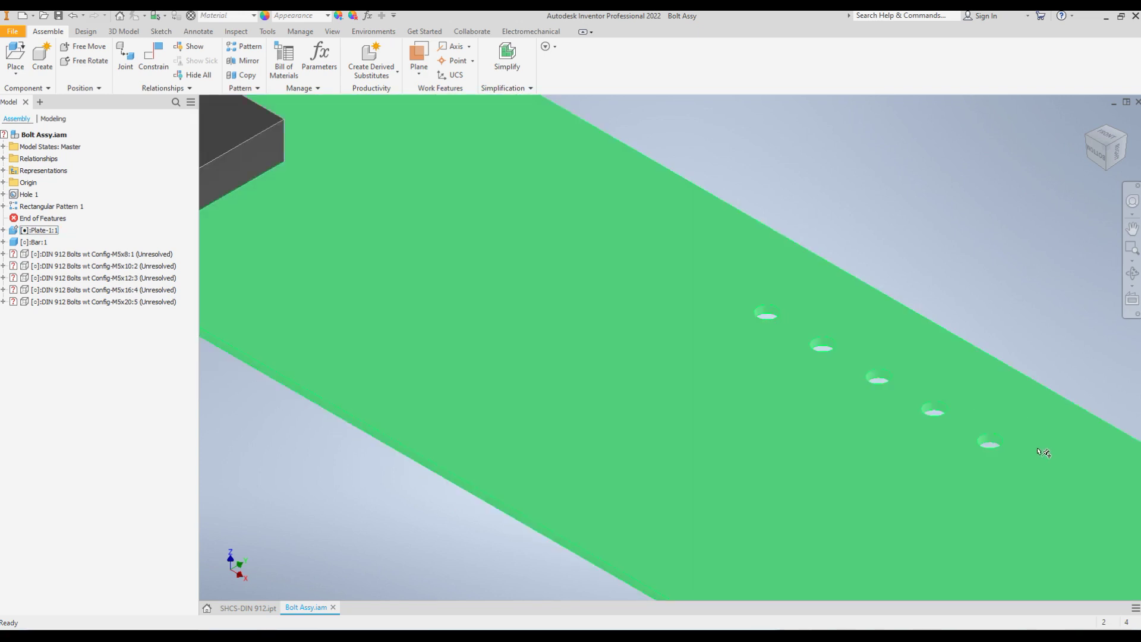
{"action": "key", "text": "m"}
{"action": "left_click", "coordinate": [766, 311]}
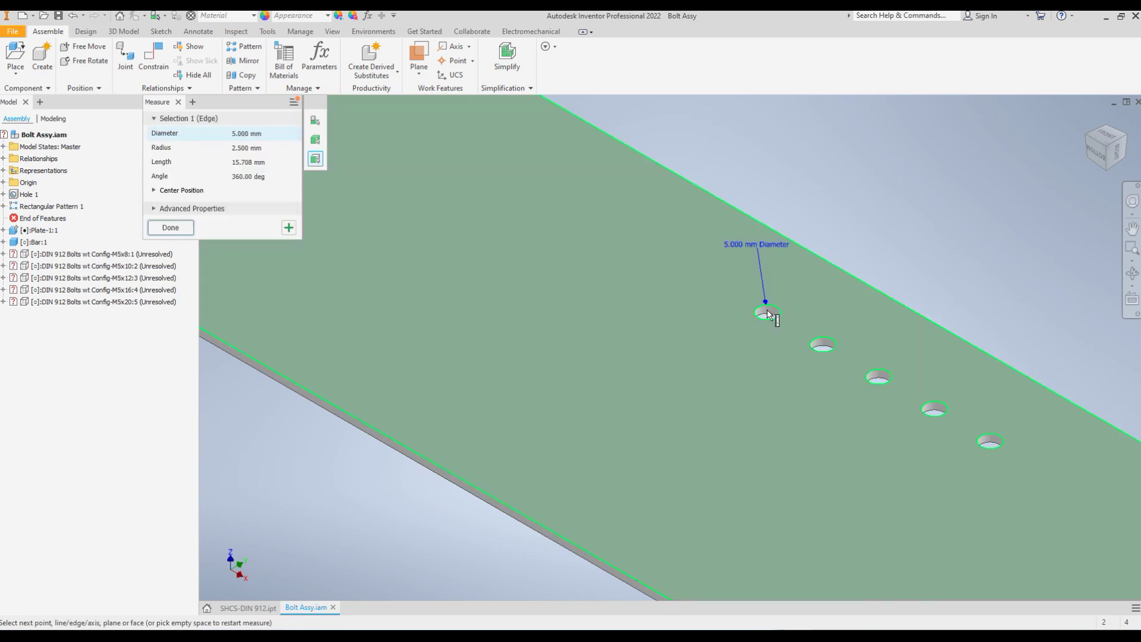
{"action": "scroll", "coordinate": [826, 226], "scroll_direction": "down", "scroll_amount": 5}
{"action": "key", "text": "Escape"}
{"action": "scroll", "coordinate": [810, 280], "scroll_direction": "up", "scroll_amount": 2}
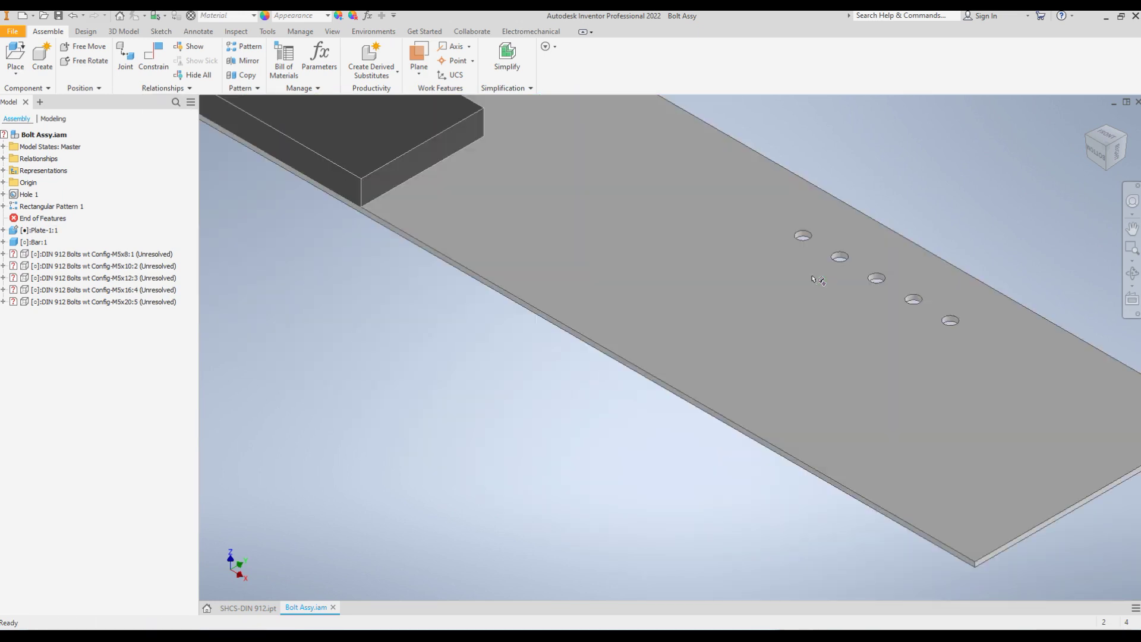
{"action": "scroll", "coordinate": [801, 231], "scroll_direction": "up", "scroll_amount": 3}
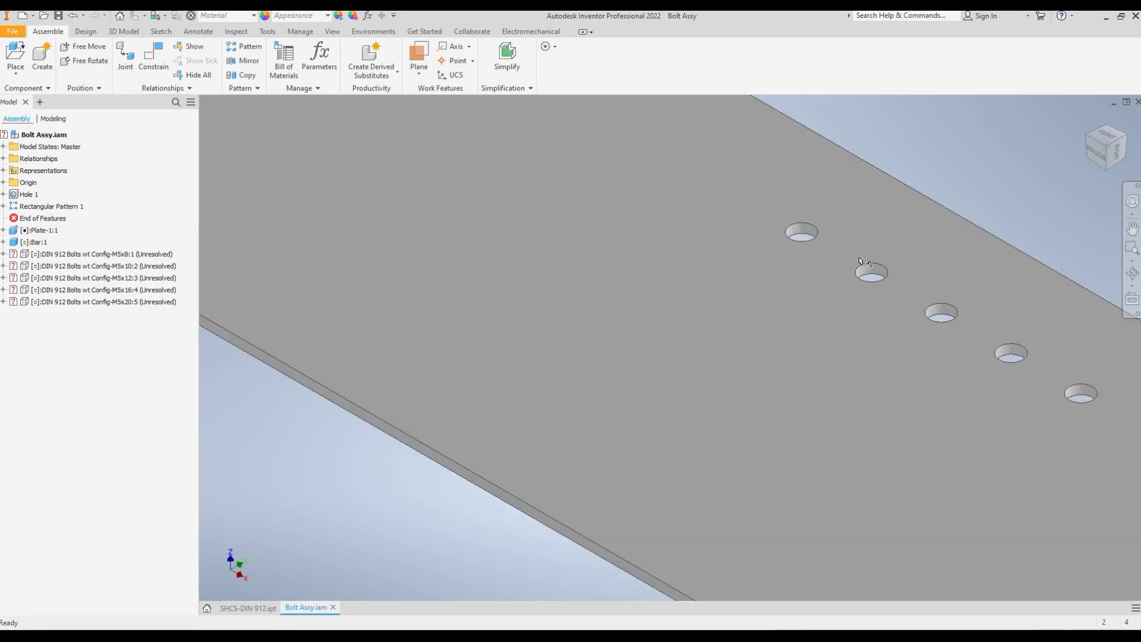
{"action": "scroll", "coordinate": [868, 265], "scroll_direction": "down", "scroll_amount": 4}
{"action": "scroll", "coordinate": [865, 260], "scroll_direction": "up", "scroll_amount": 3}
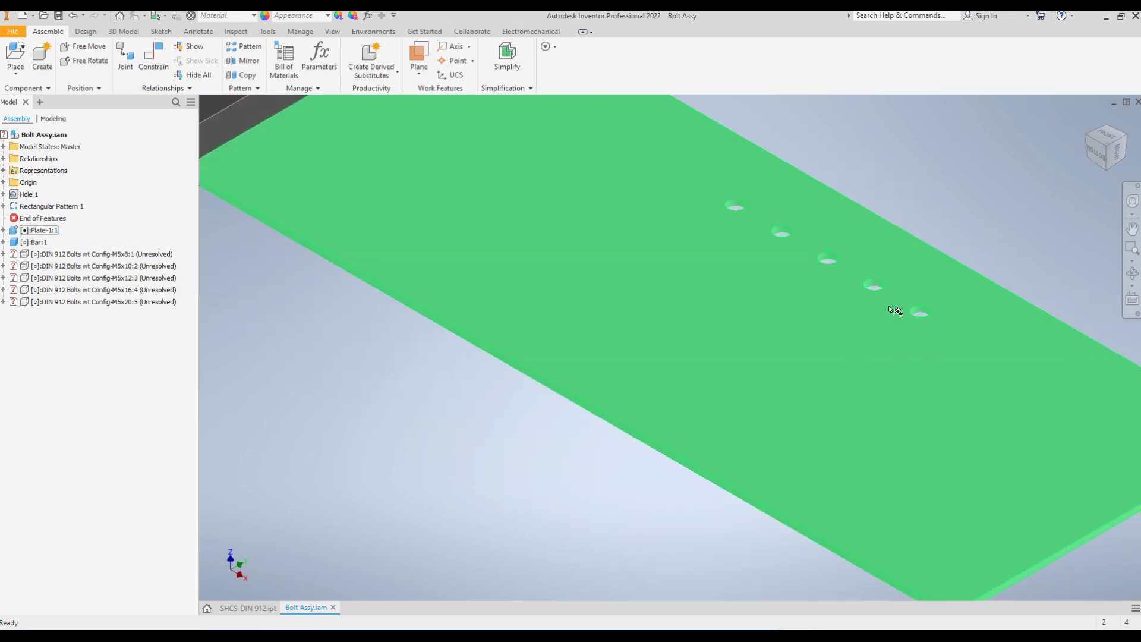
{"action": "scroll", "coordinate": [946, 323], "scroll_direction": "down", "scroll_amount": 3}
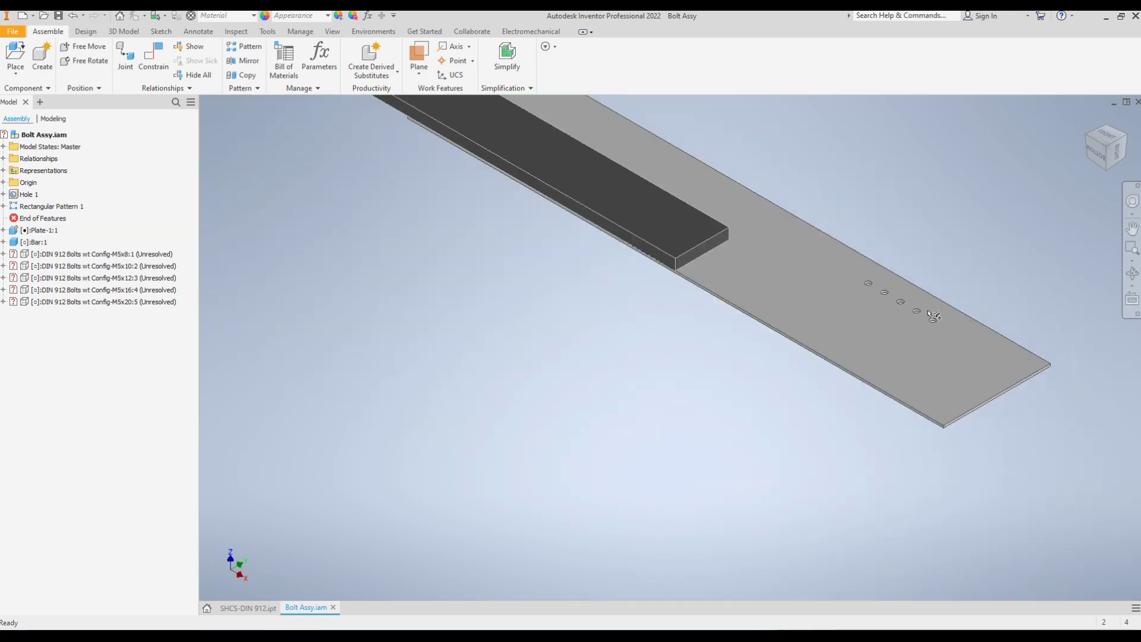
{"action": "scroll", "coordinate": [858, 229], "scroll_direction": "down", "scroll_amount": 3}
{"action": "scroll", "coordinate": [853, 172], "scroll_direction": "up", "scroll_amount": 4}
{"action": "scroll", "coordinate": [822, 172], "scroll_direction": "down", "scroll_amount": 1}
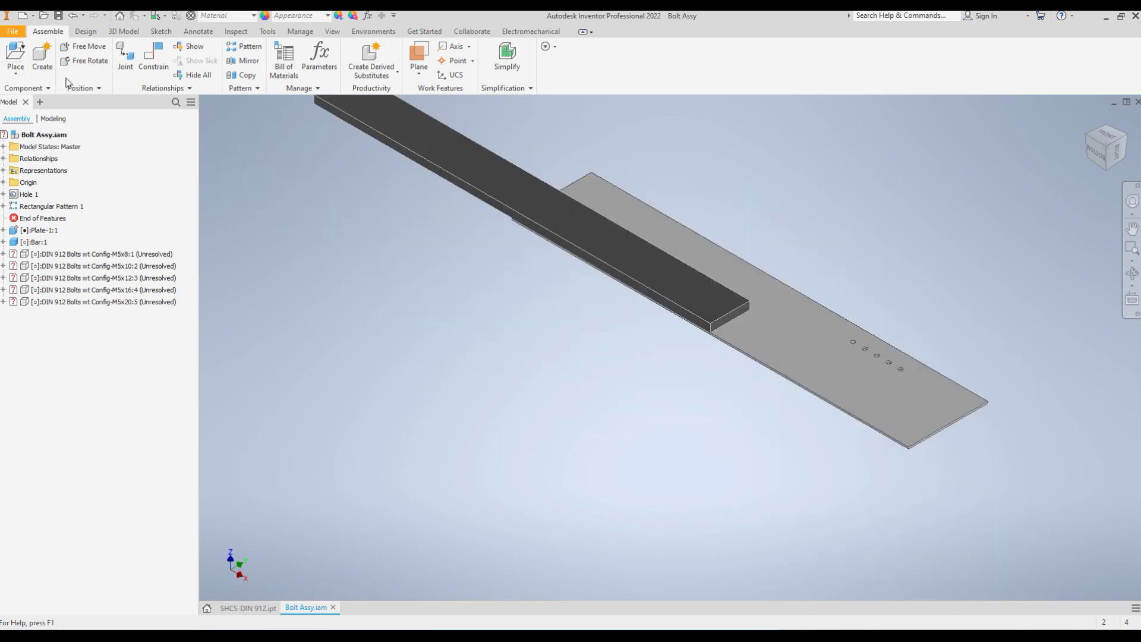
{"action": "left_click", "coordinate": [15, 56]}
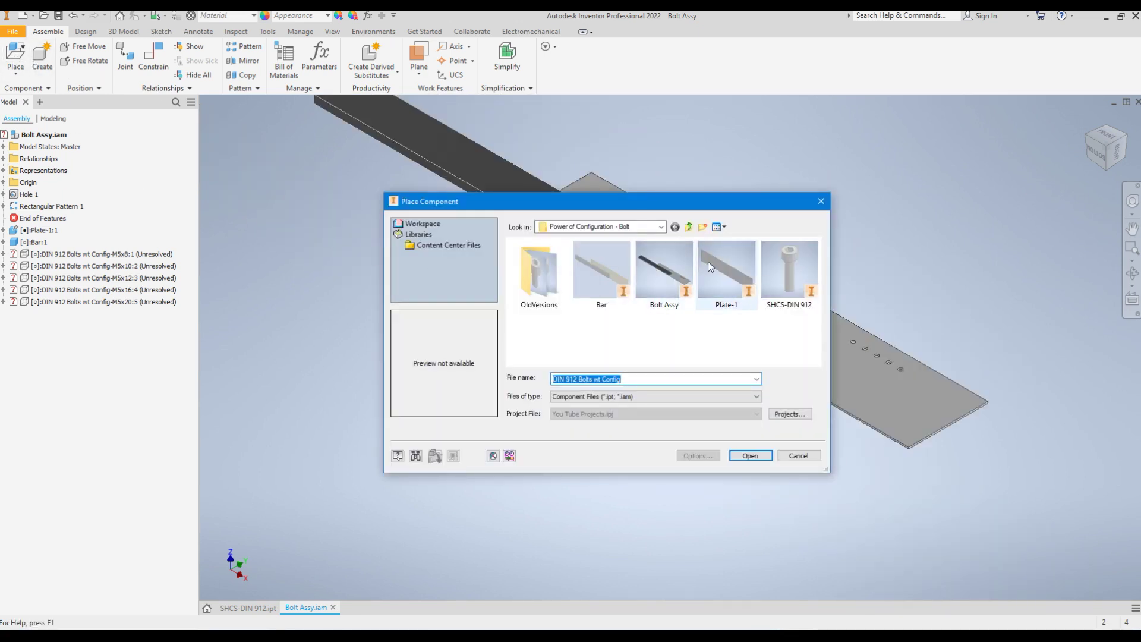
Place the SHCS-DIN 912 iPart in the assembly as an M5x8 screw.
{"action": "left_click", "coordinate": [789, 277]}
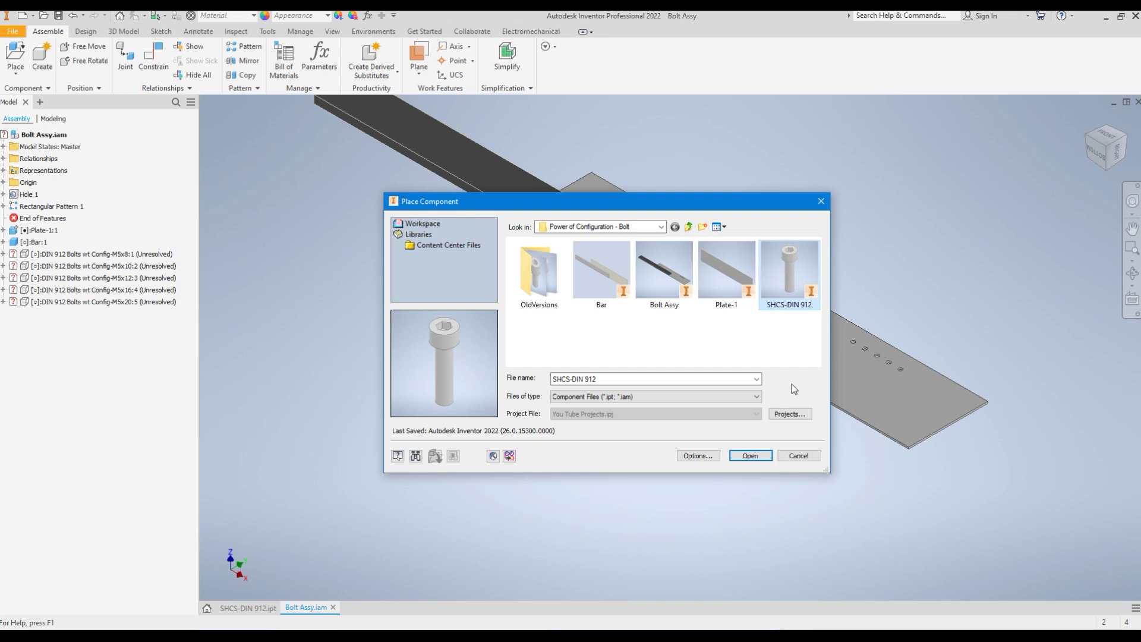
{"action": "left_click", "coordinate": [756, 458]}
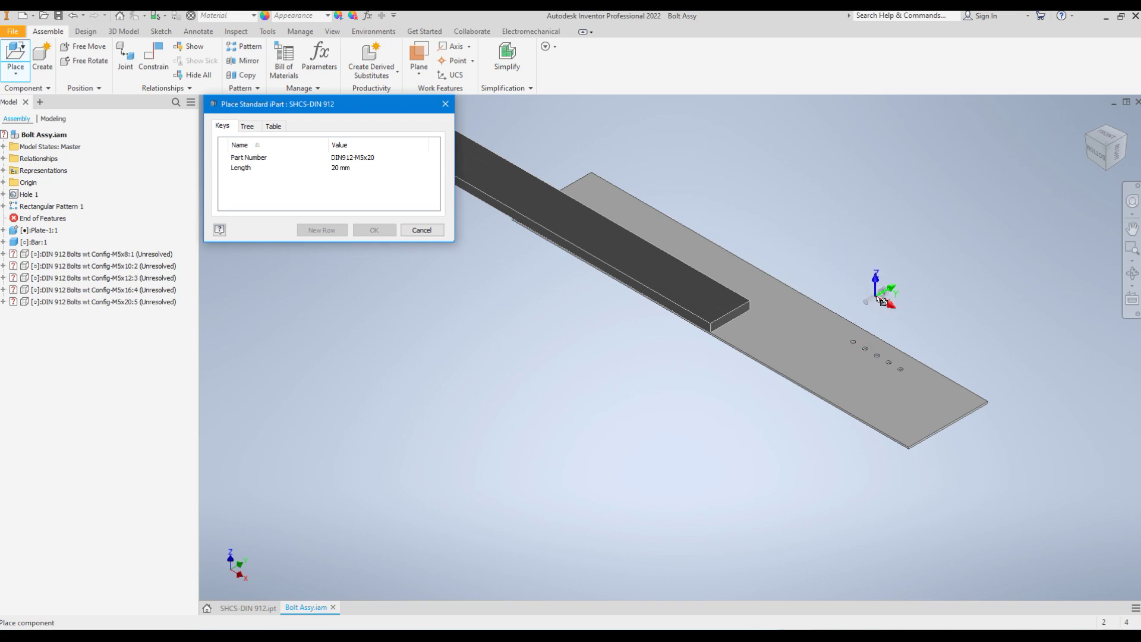
{"action": "left_click", "coordinate": [274, 127]}
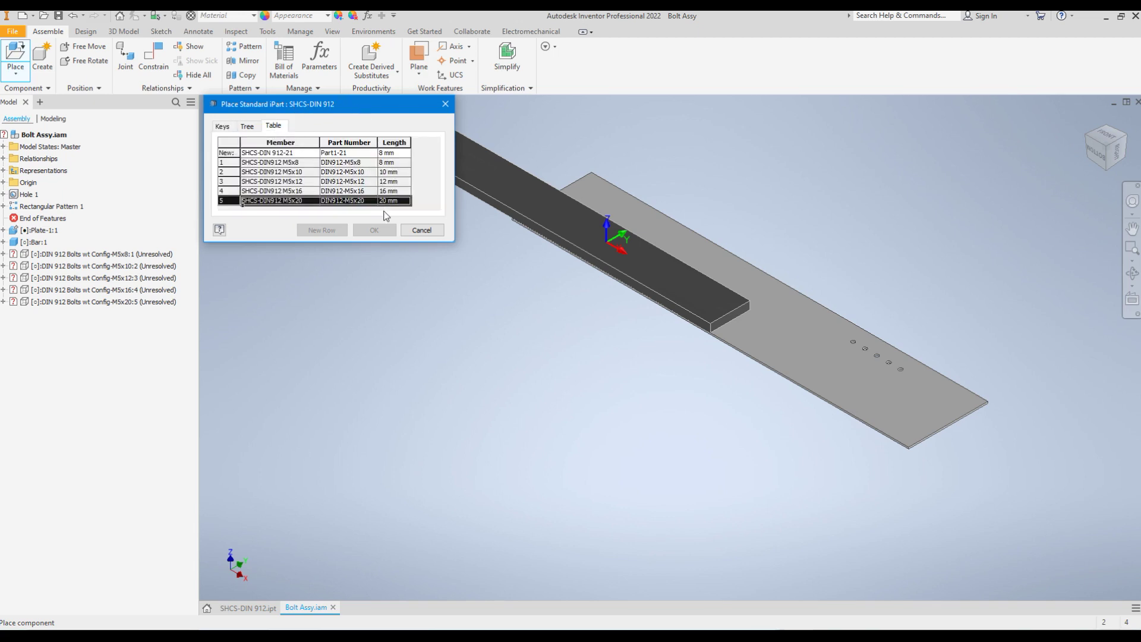
{"action": "left_click", "coordinate": [291, 163]}
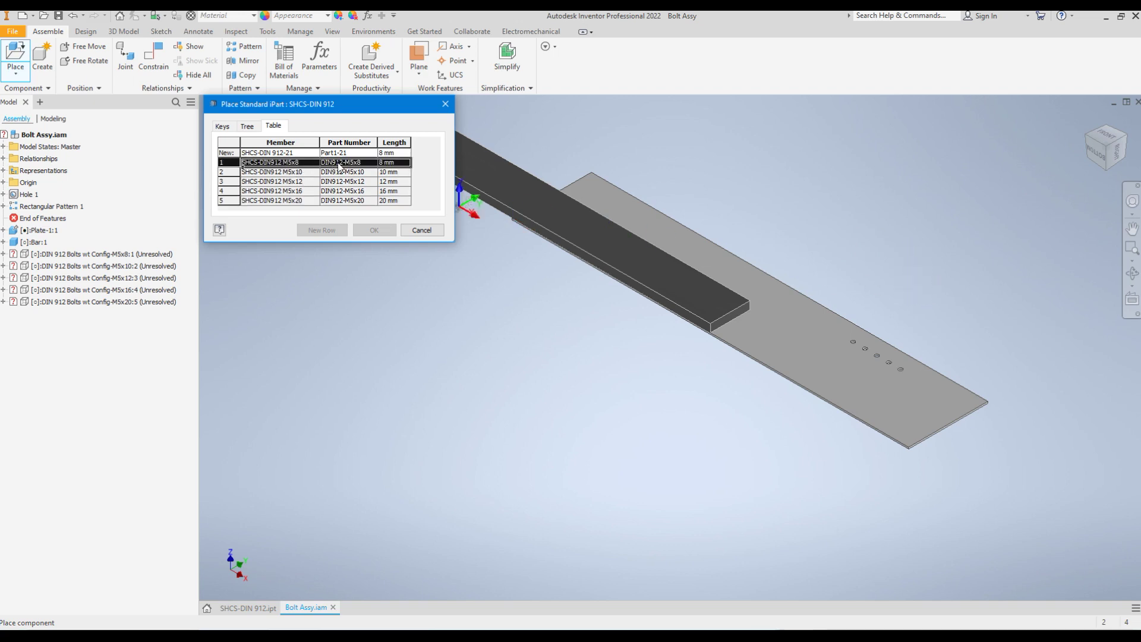
{"action": "left_click", "coordinate": [875, 276]}
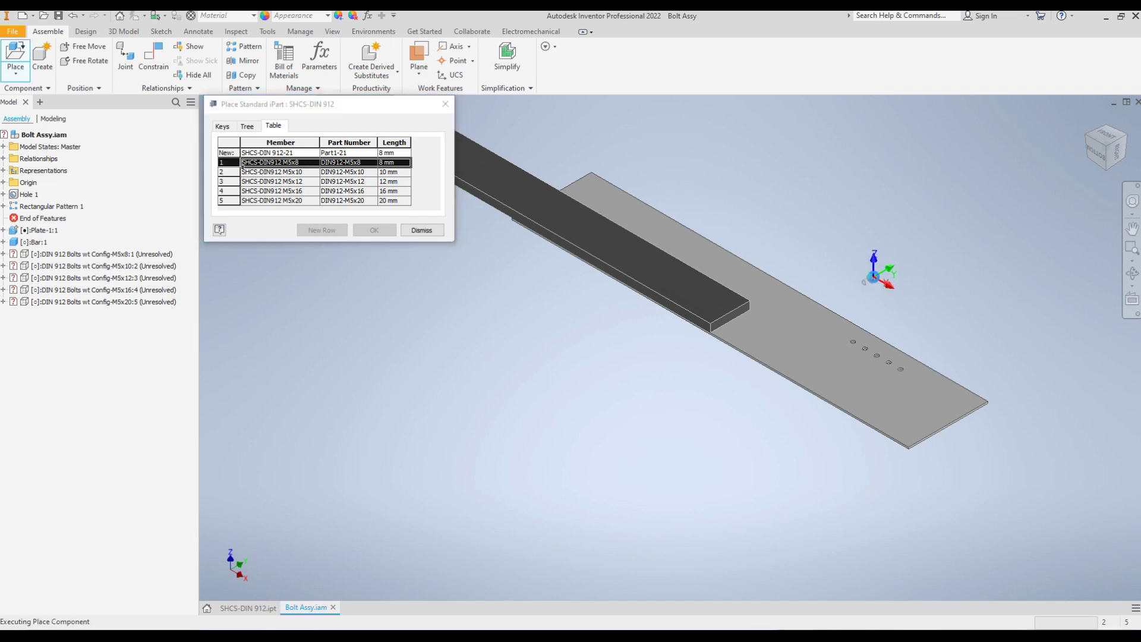
Place M5x10, M5x12, M5x16 and M5x20 screws beside the plate, then dismiss placement.
{"action": "left_click", "coordinate": [331, 173]}
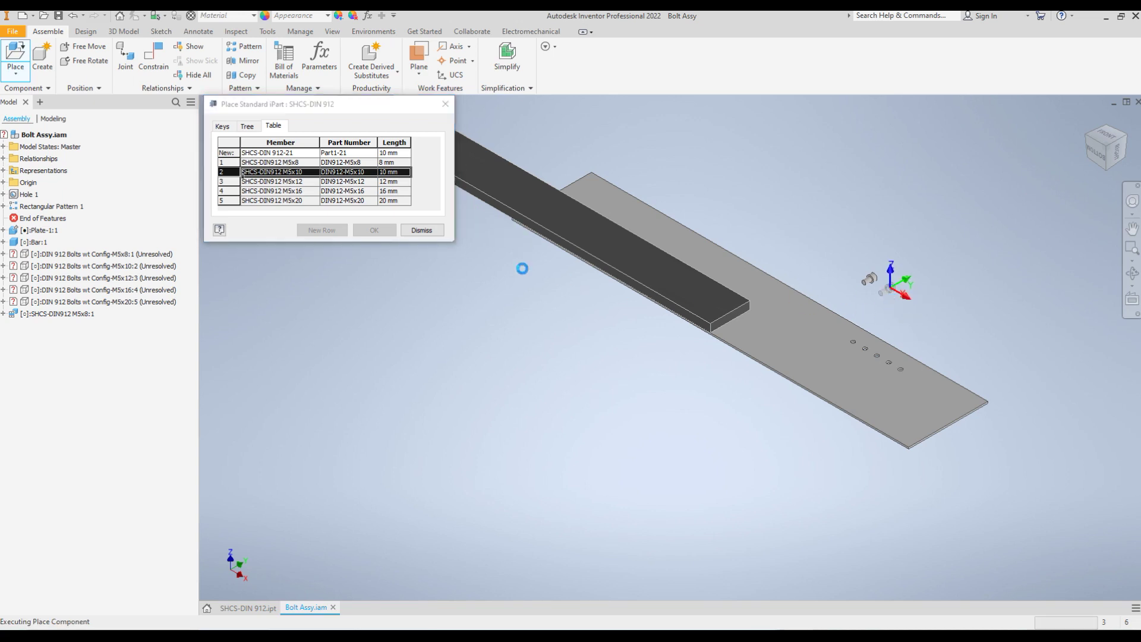
{"action": "left_click", "coordinate": [522, 268]}
{"action": "left_click", "coordinate": [353, 182]}
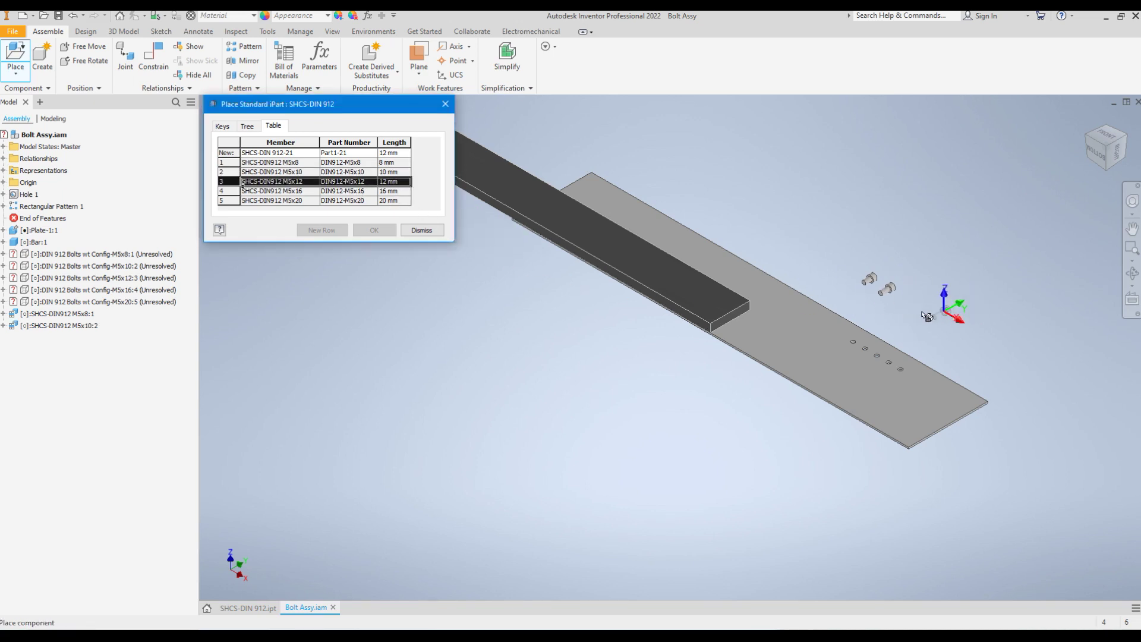
{"action": "left_click", "coordinate": [904, 297]}
{"action": "left_click", "coordinate": [358, 191]}
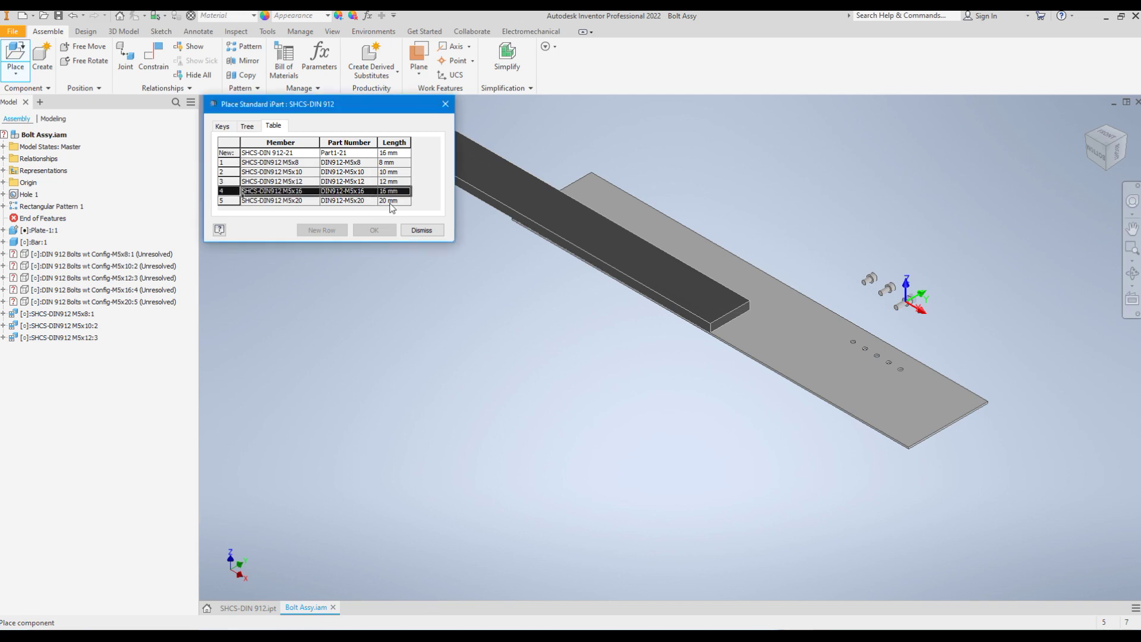
{"action": "left_click", "coordinate": [912, 310]}
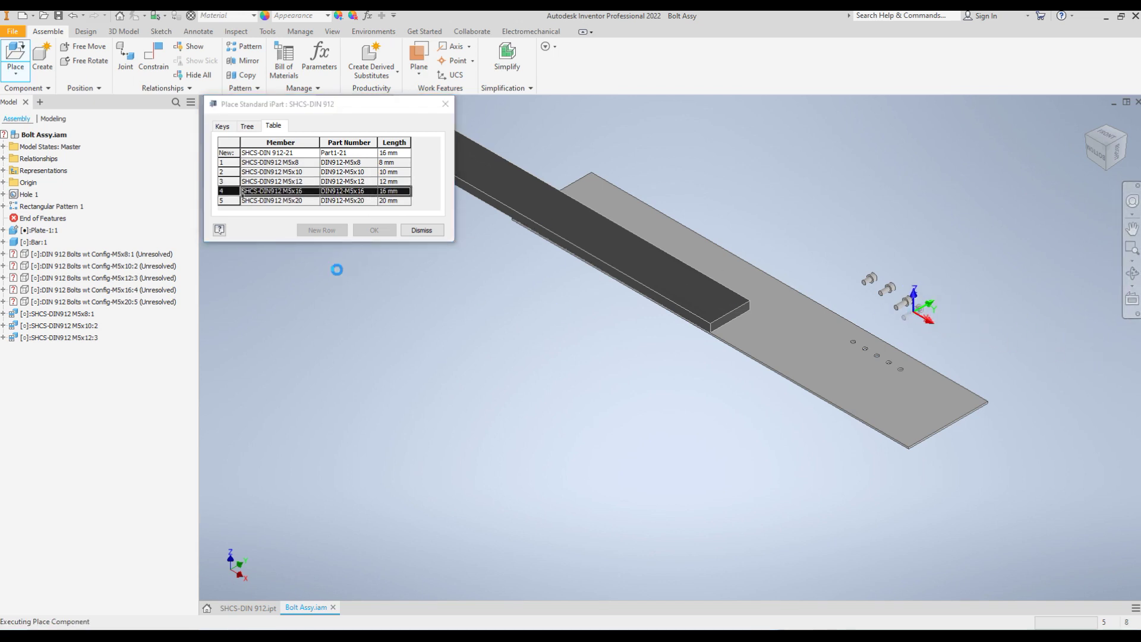
{"action": "left_click", "coordinate": [347, 200]}
{"action": "left_click", "coordinate": [928, 316]}
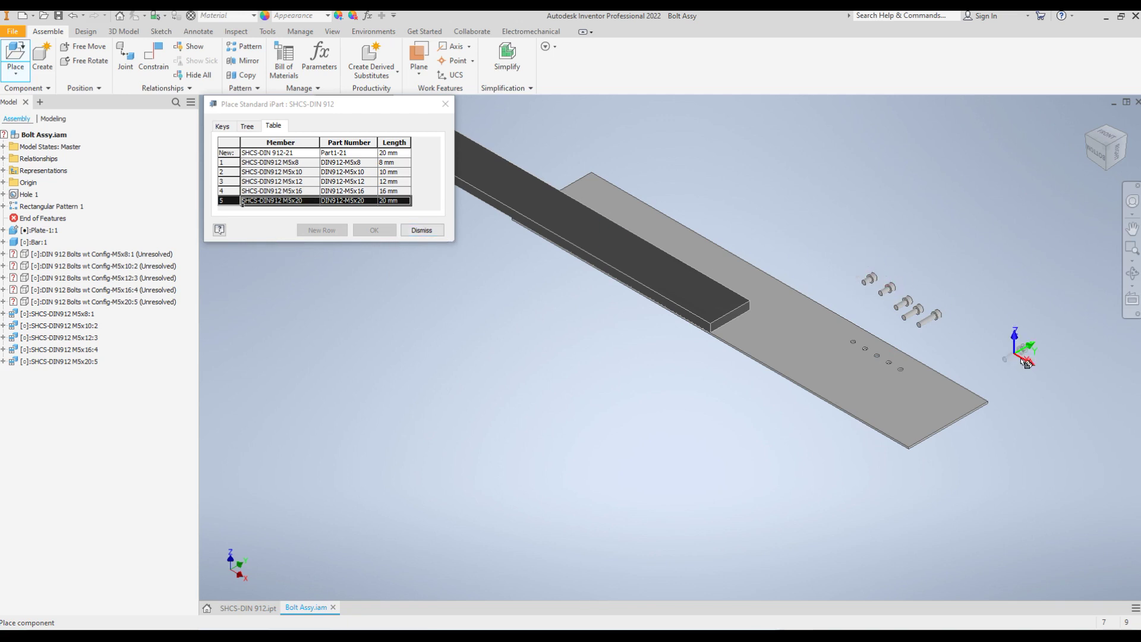
{"action": "left_click", "coordinate": [445, 104]}
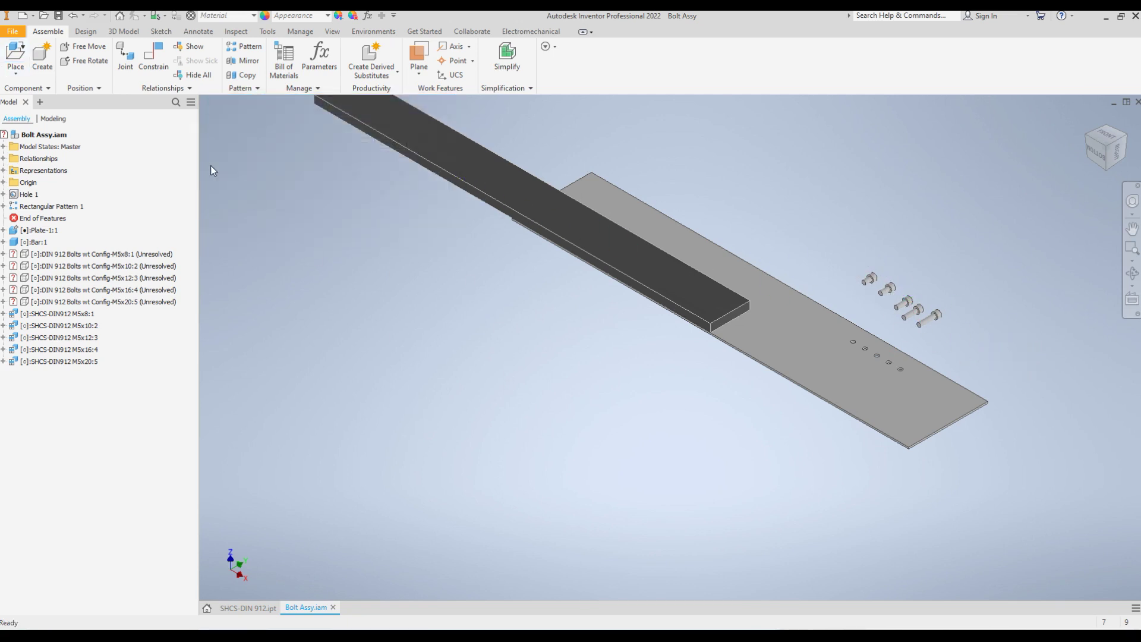
Insert-constrain the first DIN 912 screw into its plate hole, accepting the conflicting relationship.
{"action": "left_click", "coordinate": [149, 61]}
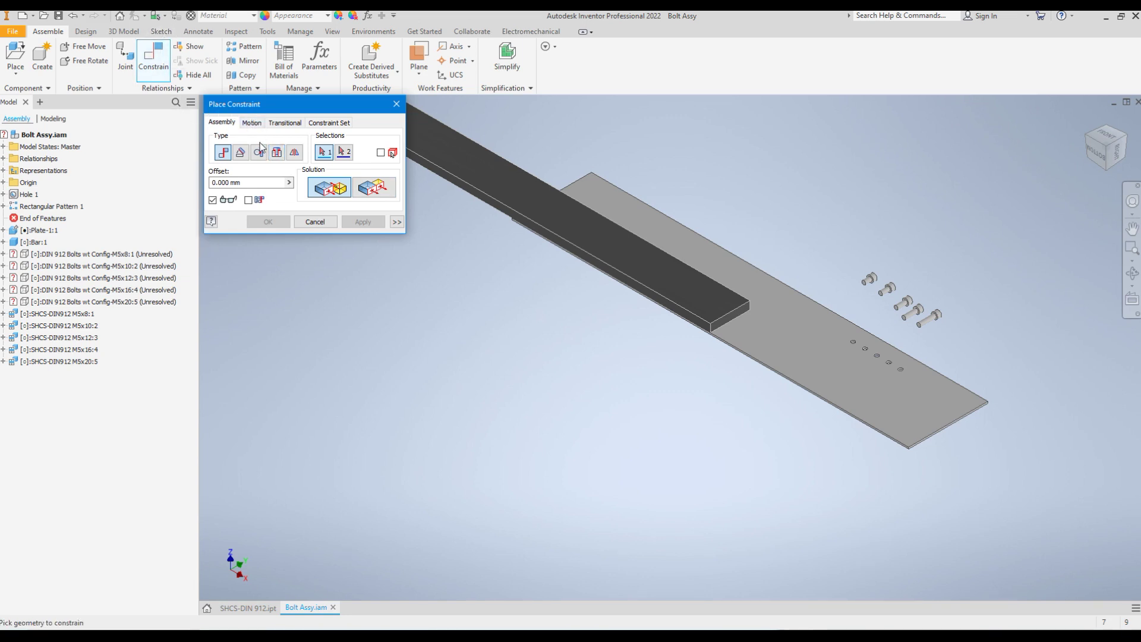
{"action": "left_click", "coordinate": [276, 153]}
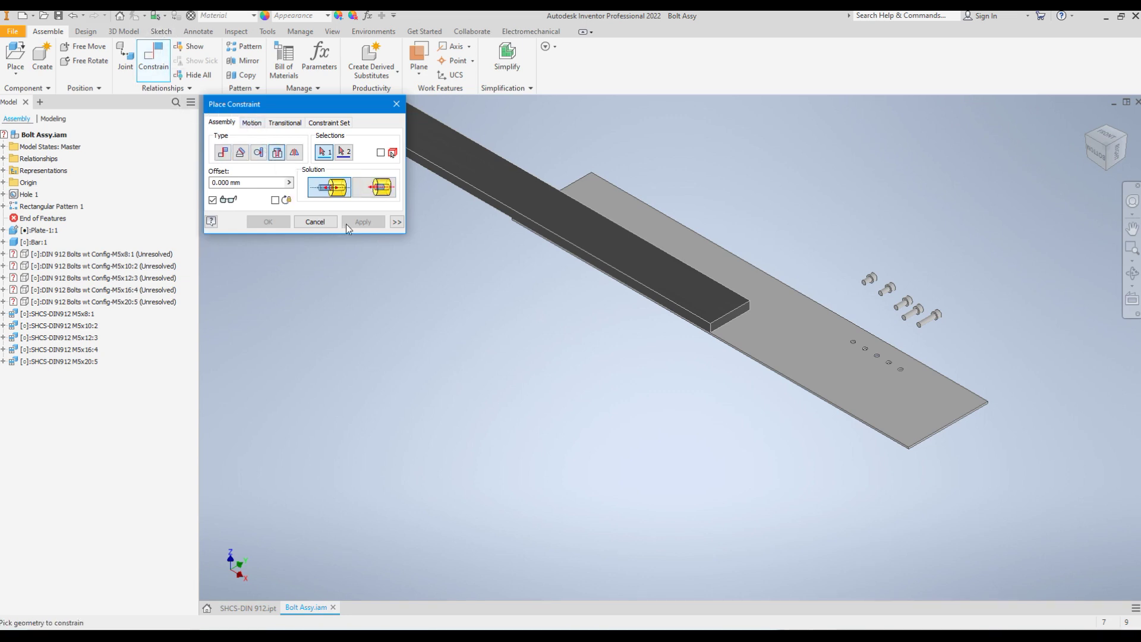
{"action": "scroll", "coordinate": [723, 273], "scroll_direction": "up", "scroll_amount": 2}
{"action": "scroll", "coordinate": [759, 263], "scroll_direction": "up", "scroll_amount": 2}
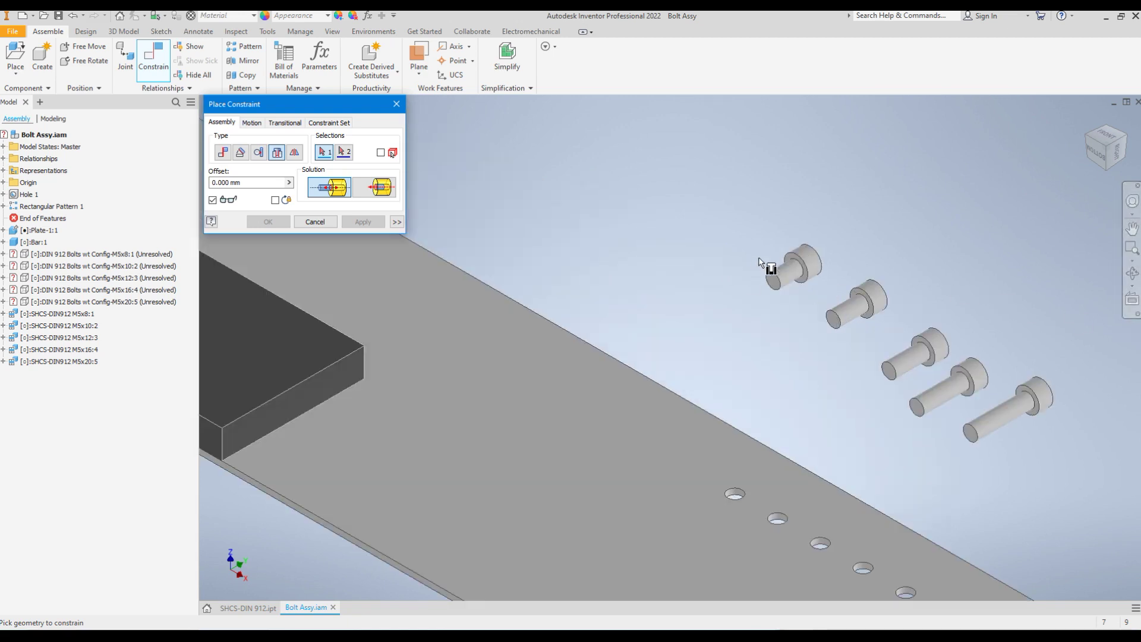
{"action": "scroll", "coordinate": [794, 257], "scroll_direction": "up", "scroll_amount": 2}
{"action": "left_click", "coordinate": [801, 253]}
{"action": "scroll", "coordinate": [801, 252], "scroll_direction": "down", "scroll_amount": 3}
{"action": "scroll", "coordinate": [792, 428], "scroll_direction": "down", "scroll_amount": 2}
{"action": "scroll", "coordinate": [718, 397], "scroll_direction": "up", "scroll_amount": 3}
{"action": "scroll", "coordinate": [596, 332], "scroll_direction": "up", "scroll_amount": 2}
{"action": "left_click", "coordinate": [602, 345]}
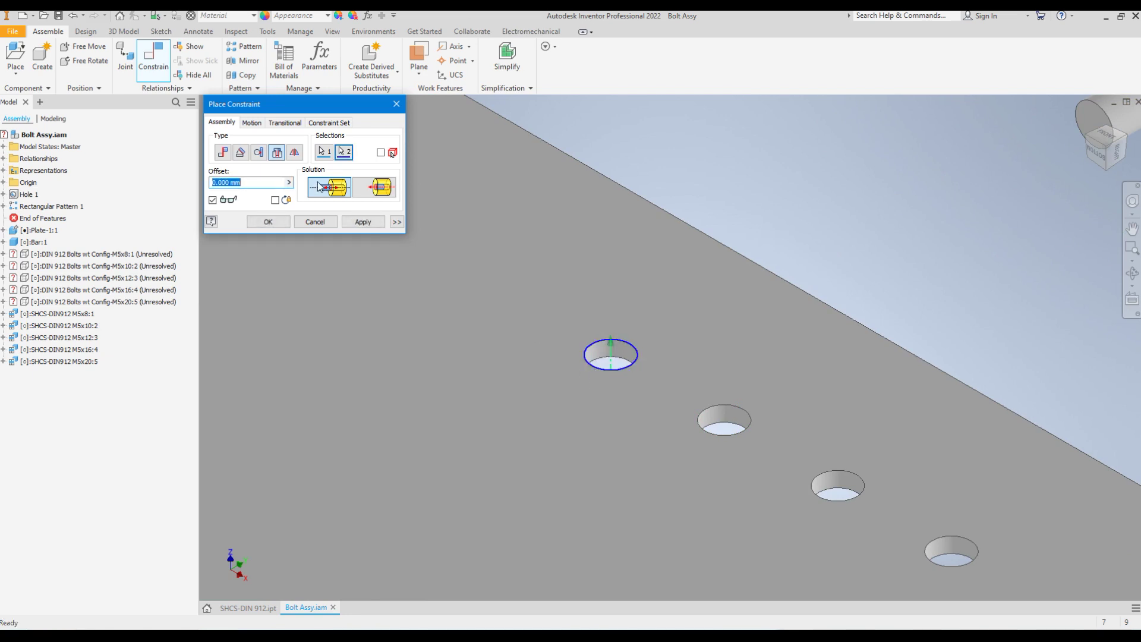
{"action": "left_click", "coordinate": [358, 218]}
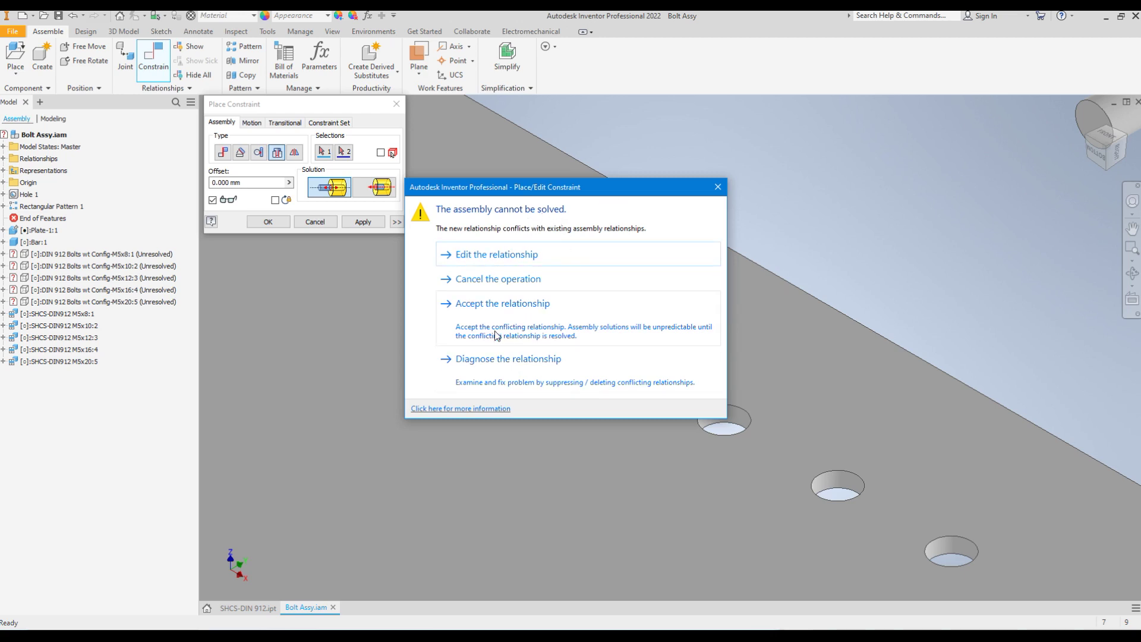
{"action": "left_click", "coordinate": [505, 307]}
Seat the second and third screws in their plate holes with Insert constraints.
{"action": "scroll", "coordinate": [619, 256], "scroll_direction": "down", "scroll_amount": 2}
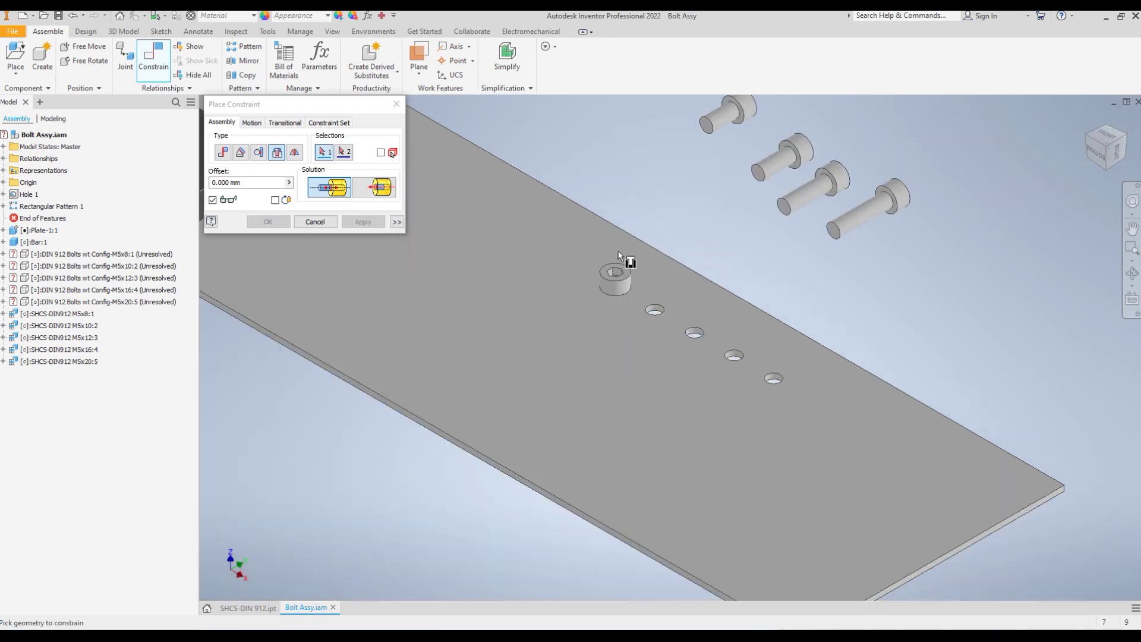
{"action": "scroll", "coordinate": [754, 224], "scroll_direction": "down", "scroll_amount": 2}
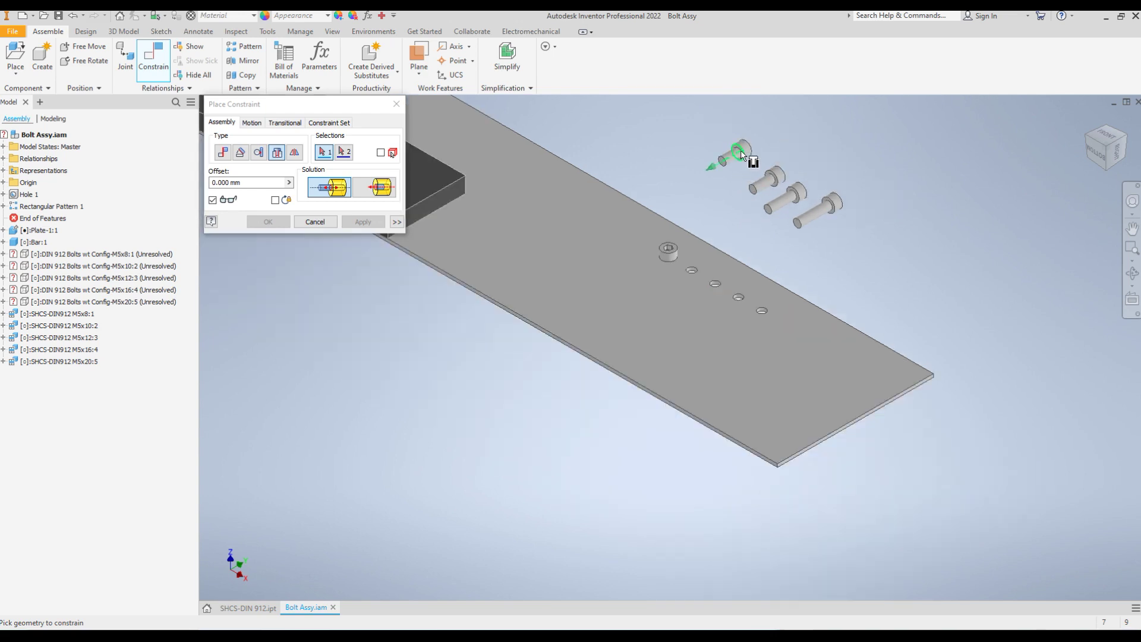
{"action": "scroll", "coordinate": [740, 149], "scroll_direction": "up", "scroll_amount": 3}
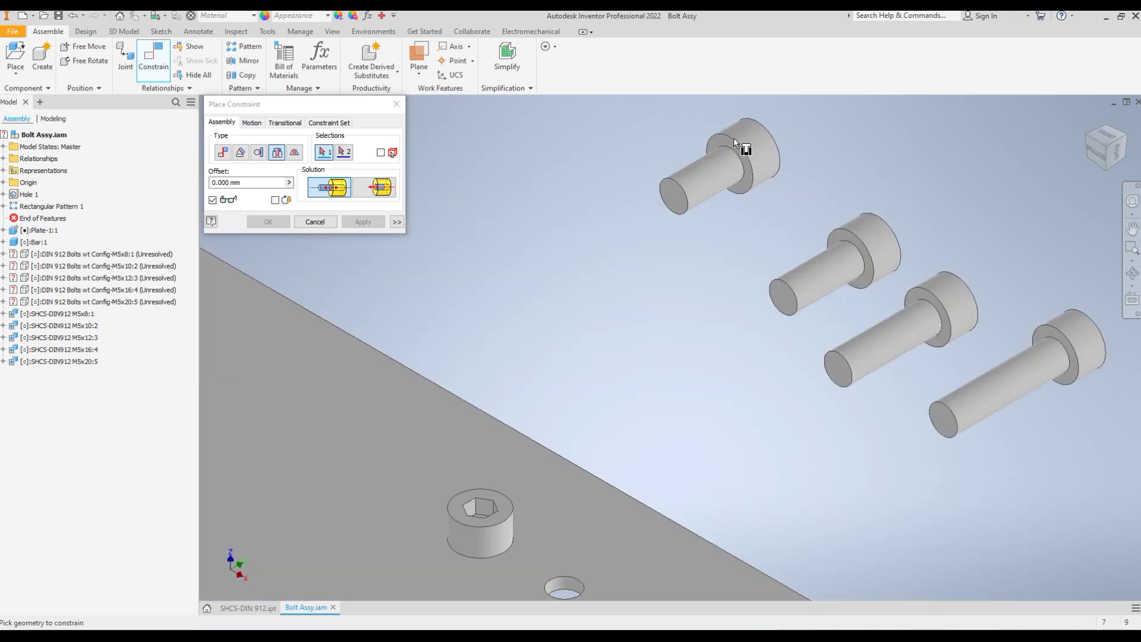
{"action": "left_click", "coordinate": [733, 144]}
{"action": "scroll", "coordinate": [547, 403], "scroll_direction": "down", "scroll_amount": 4}
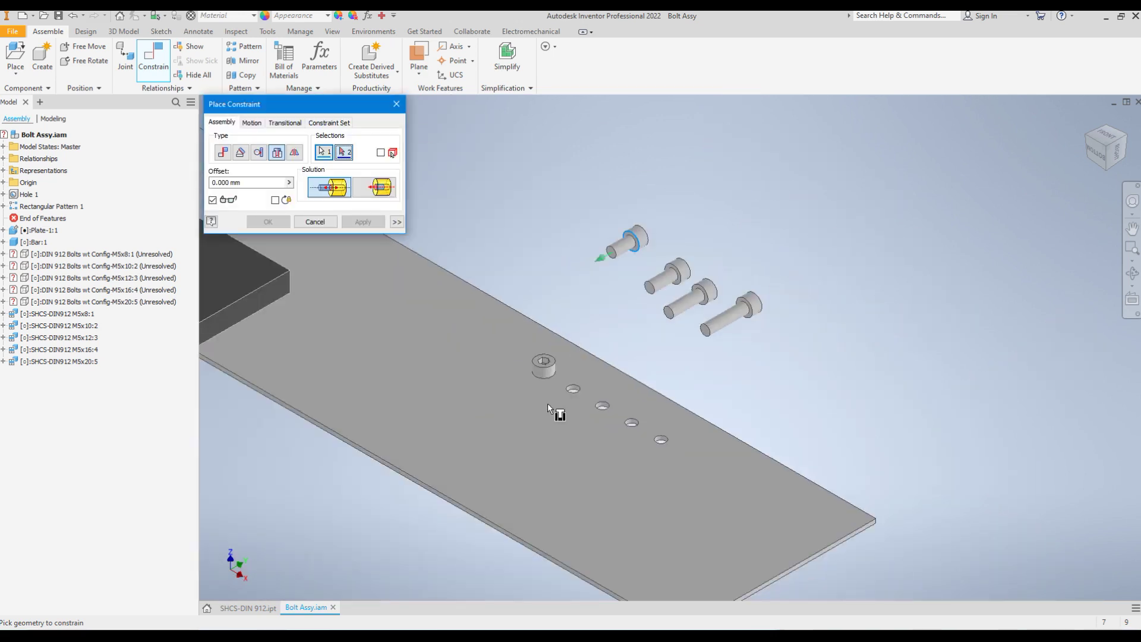
{"action": "scroll", "coordinate": [575, 384], "scroll_direction": "up", "scroll_amount": 3}
{"action": "left_click", "coordinate": [587, 362]}
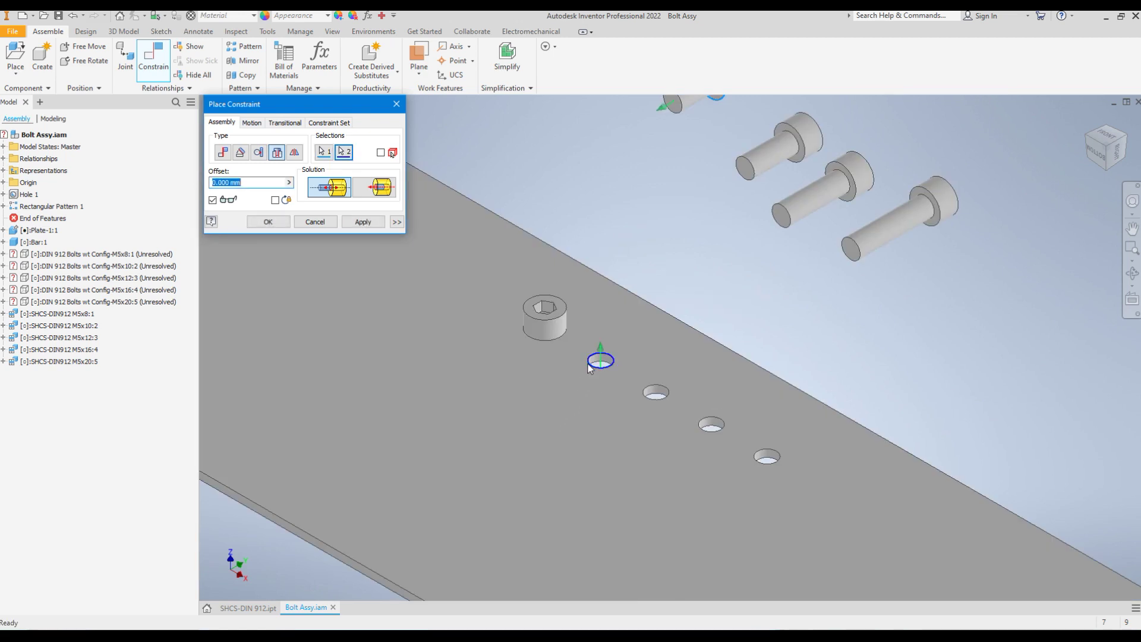
{"action": "left_click", "coordinate": [363, 221]}
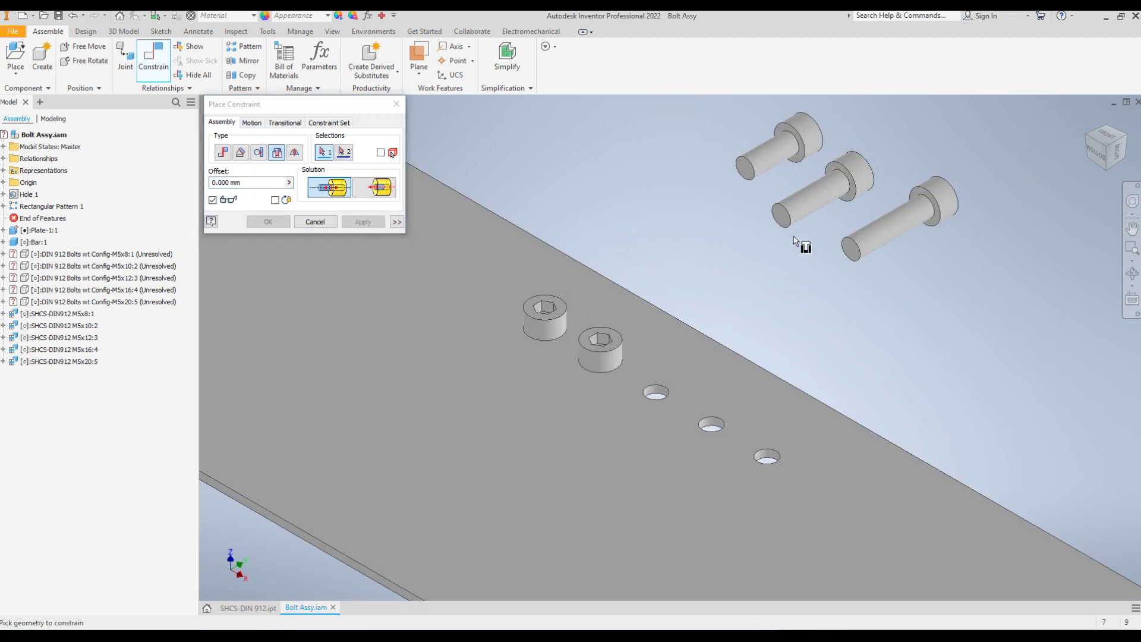
{"action": "left_click", "coordinate": [808, 152]}
{"action": "left_click", "coordinate": [657, 390]}
{"action": "left_click", "coordinate": [363, 223]}
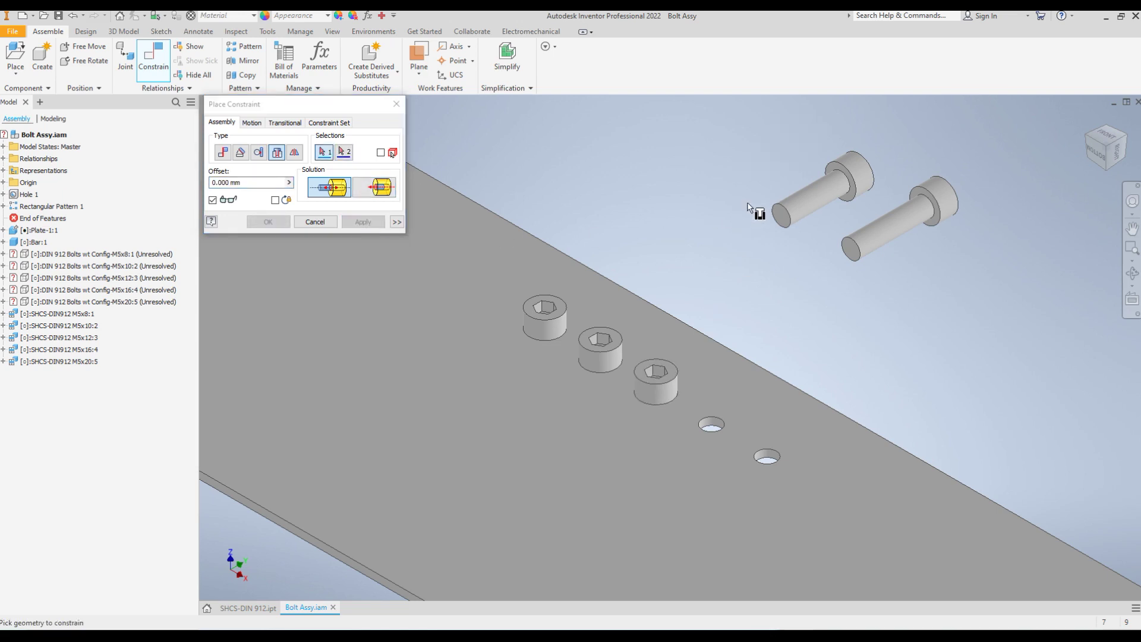
Seat the fourth and fifth screws, including the M5x20, in the last two holes.
{"action": "left_click", "coordinate": [829, 164]}
{"action": "left_click", "coordinate": [716, 420]}
{"action": "left_click", "coordinate": [364, 221]}
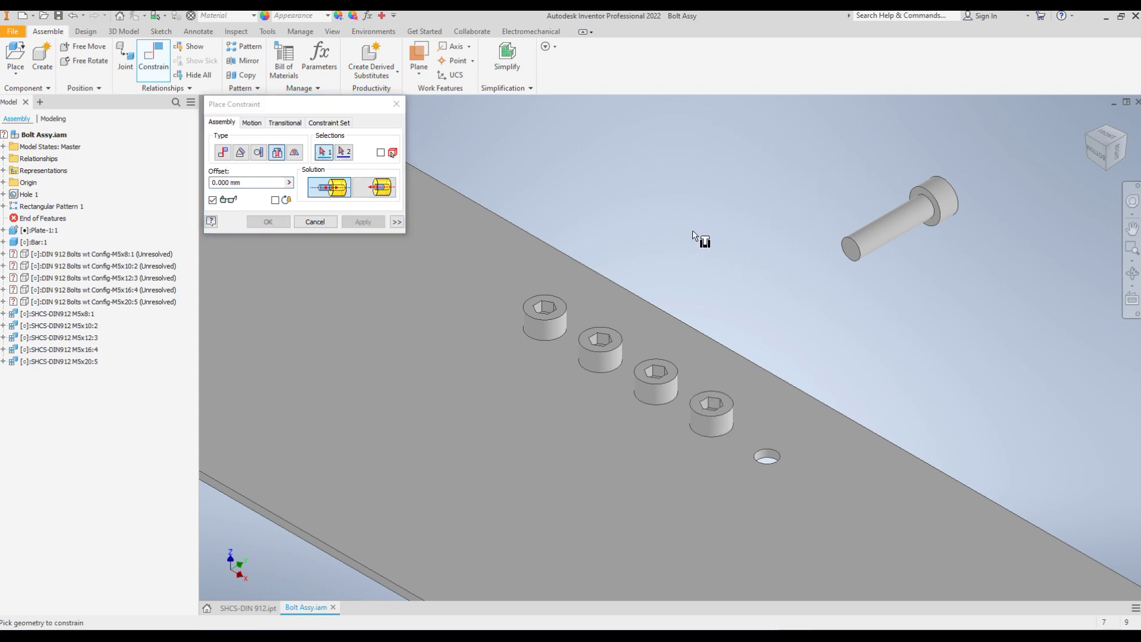
{"action": "left_click", "coordinate": [921, 201]}
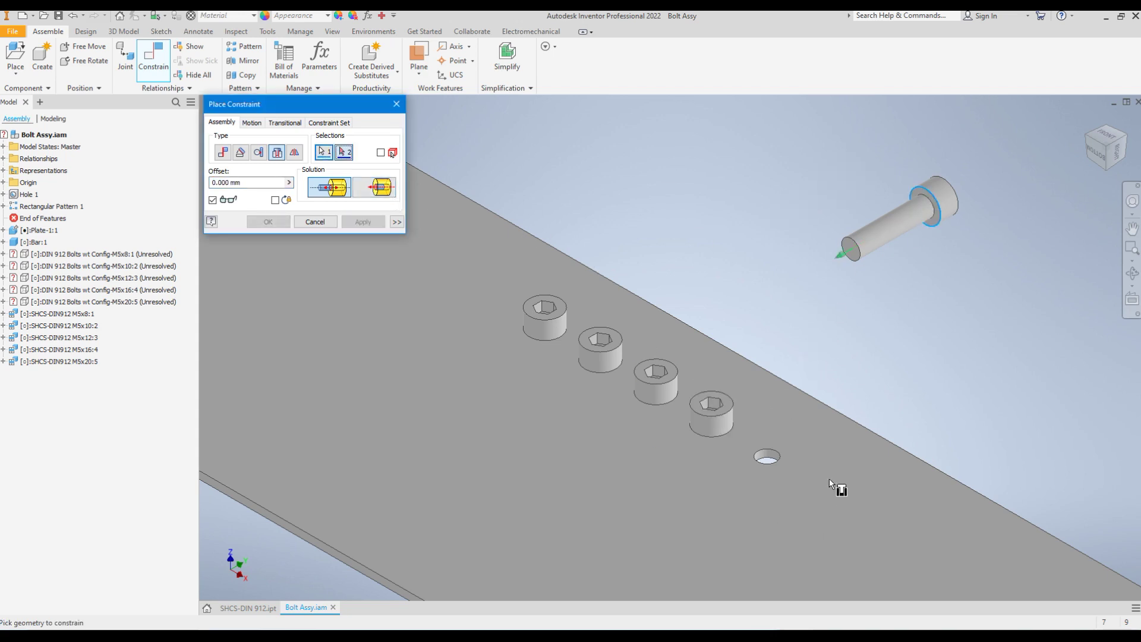
{"action": "left_click", "coordinate": [780, 457]}
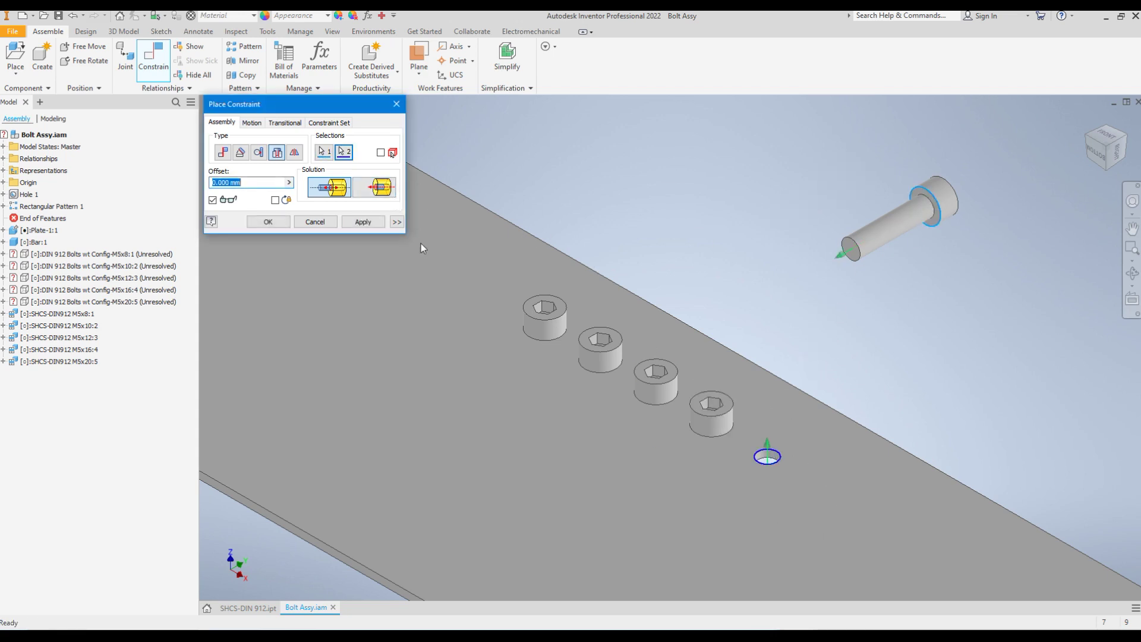
{"action": "left_click", "coordinate": [363, 221]}
Close the Place Constraint dialog and orbit to an edge-on view of the plate's underside.
{"action": "left_click", "coordinate": [315, 222]}
{"action": "scroll", "coordinate": [780, 272], "scroll_direction": "up", "scroll_amount": 3}
{"action": "middle_click_drag", "start_coordinate": [780, 272], "coordinate": [555, 285], "text": "shift"}
{"action": "scroll", "coordinate": [654, 274], "scroll_direction": "down", "scroll_amount": 6}
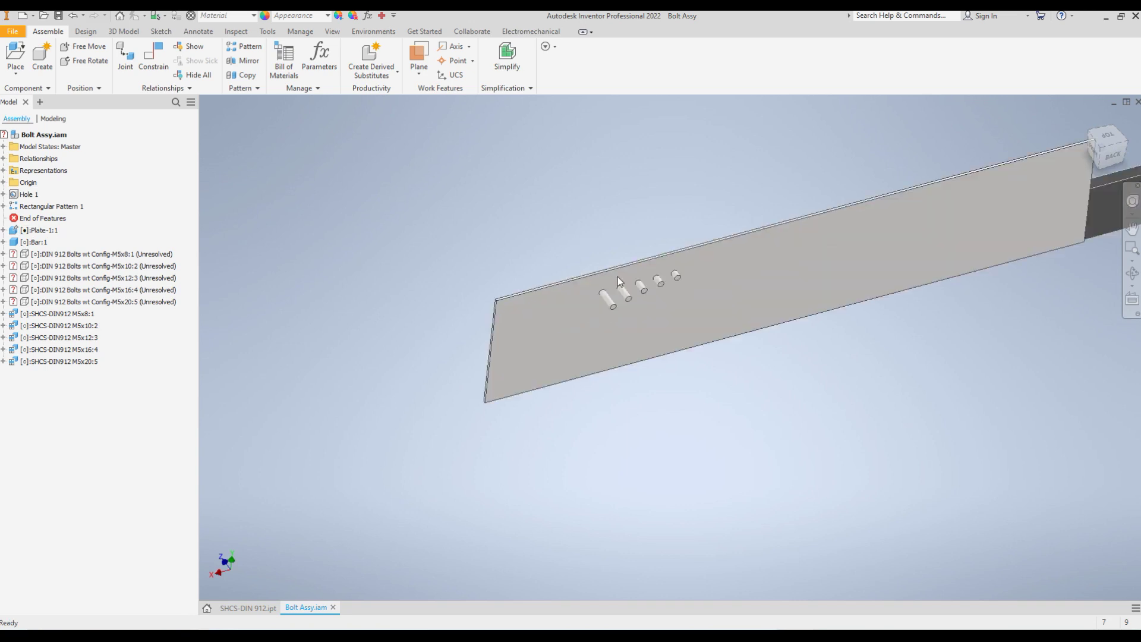
{"action": "scroll", "coordinate": [695, 259], "scroll_direction": "up", "scroll_amount": 1}
{"action": "scroll", "coordinate": [698, 271], "scroll_direction": "down", "scroll_amount": 1}
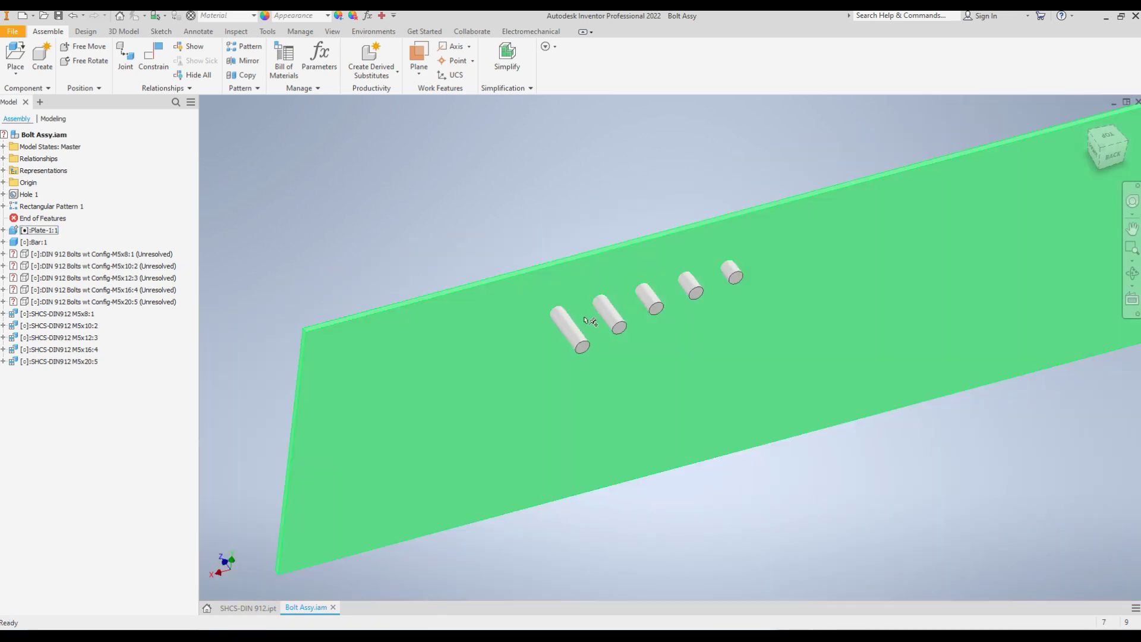
{"action": "middle_click_drag", "start_coordinate": [513, 177], "coordinate": [679, 198], "text": "shift"}
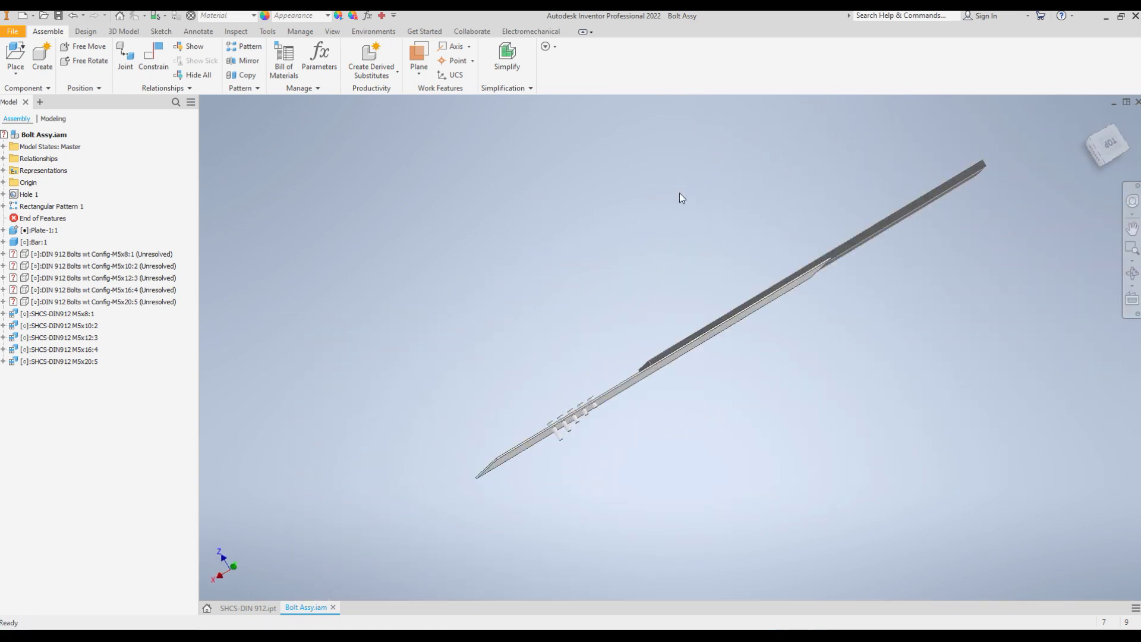
Delete the five unresolved DIN 912 Bolts wt Config components from the browser.
{"action": "left_click", "coordinate": [93, 254]}
{"action": "left_click", "coordinate": [101, 302], "text": "shift"}
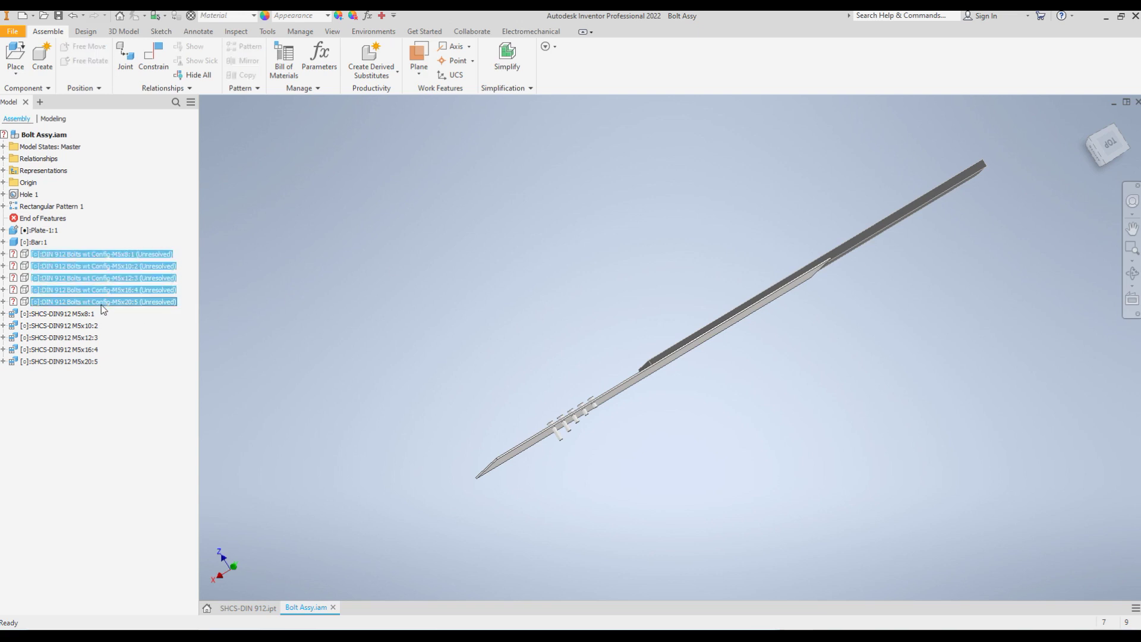
{"action": "right_click", "coordinate": [109, 306]}
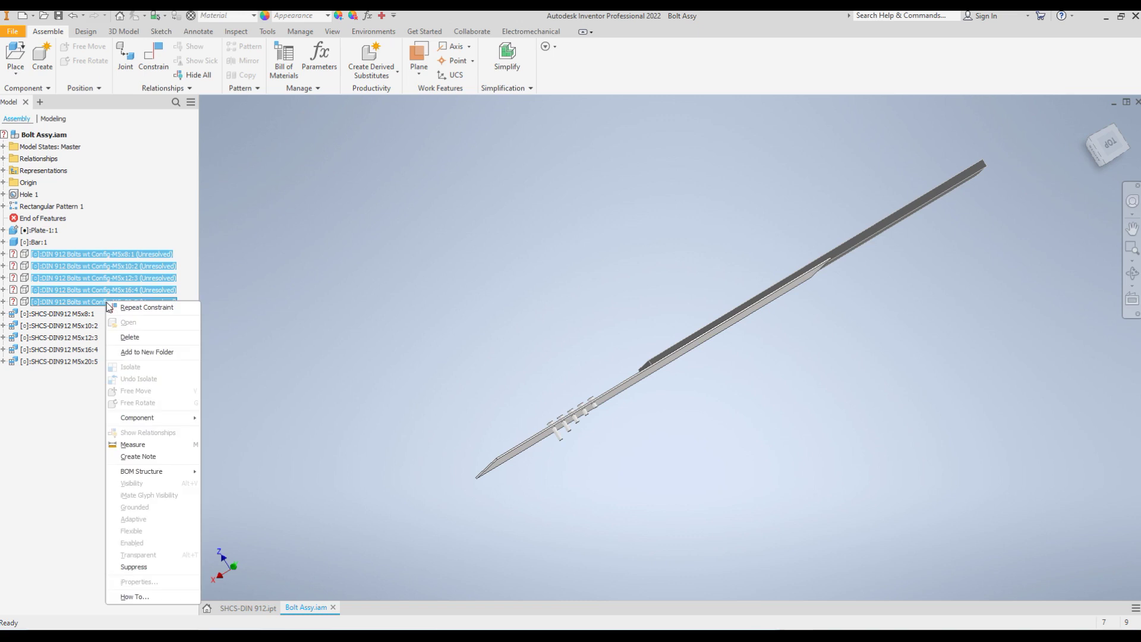
{"action": "left_click", "coordinate": [129, 337]}
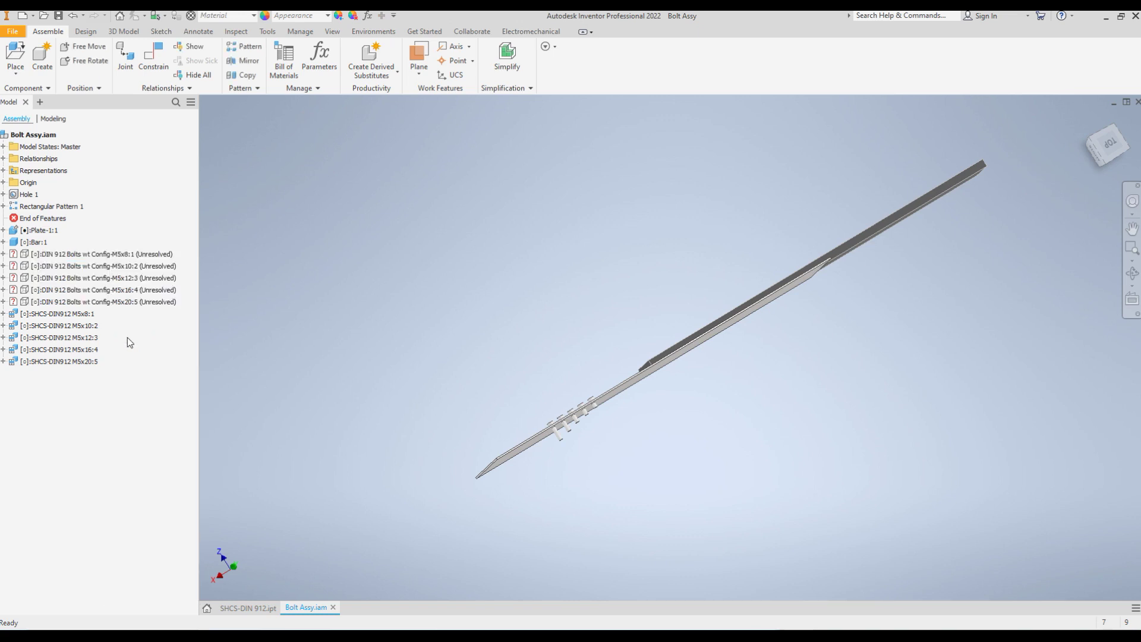
Orbit to an angled view of plate and bar and bring up the DIN-912 size chart.
{"action": "middle_click_drag", "start_coordinate": [458, 330], "coordinate": [935, 354], "text": "shift"}
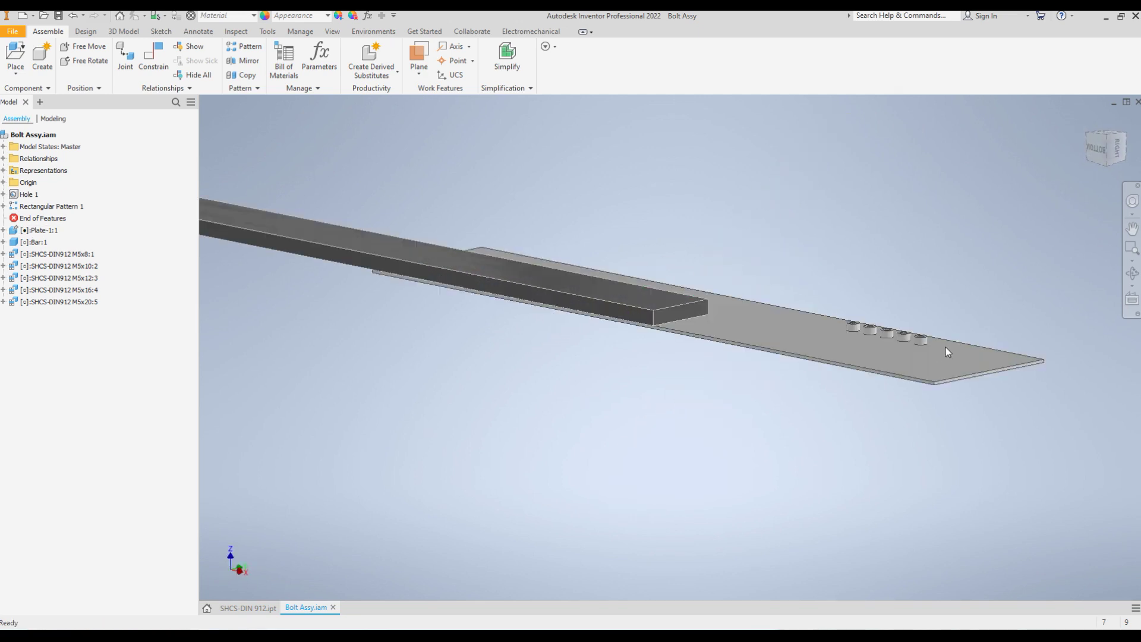
{"action": "scroll", "coordinate": [937, 351], "scroll_direction": "down", "scroll_amount": 3}
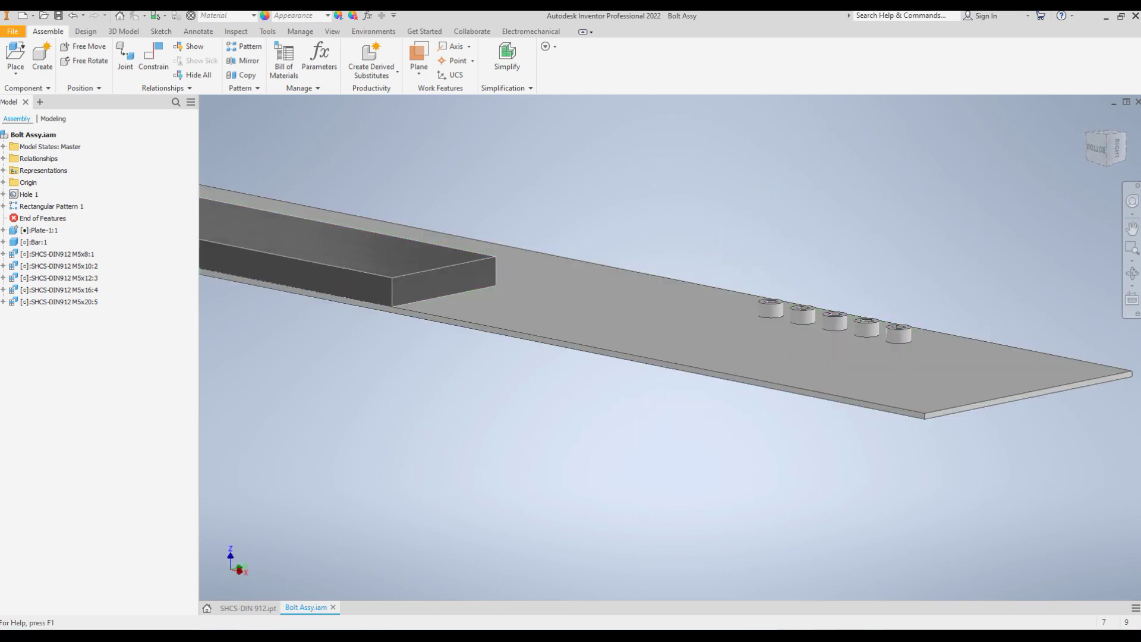
{"action": "key", "text": "alt+Tab"}
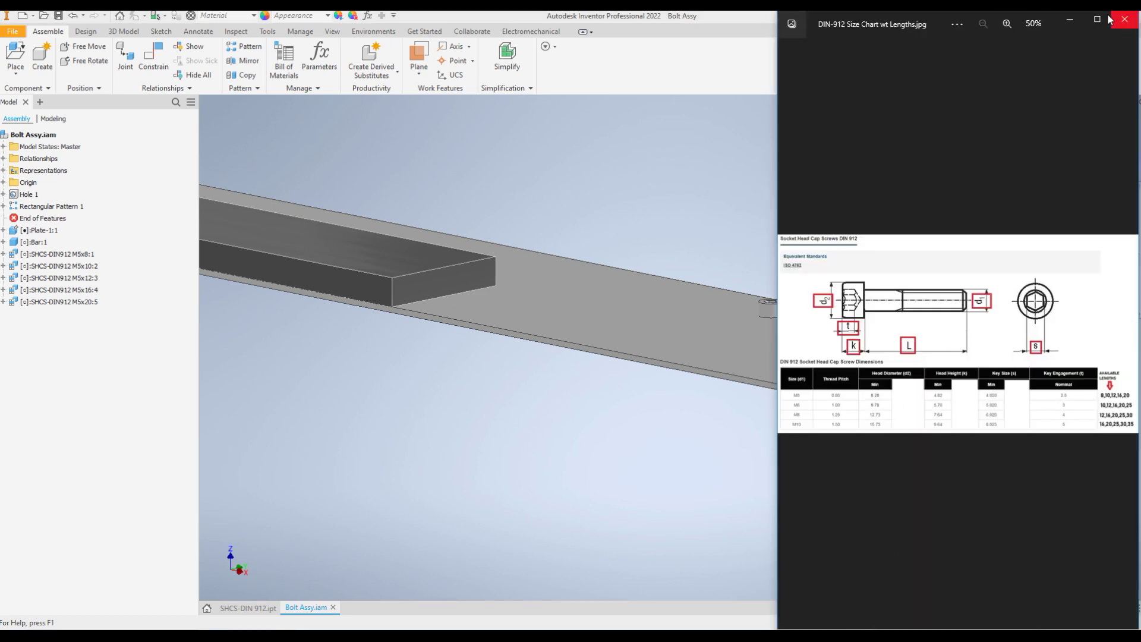
Minimize the size chart and show the five seated screws in an isometric view.
{"action": "left_click", "coordinate": [1070, 20]}
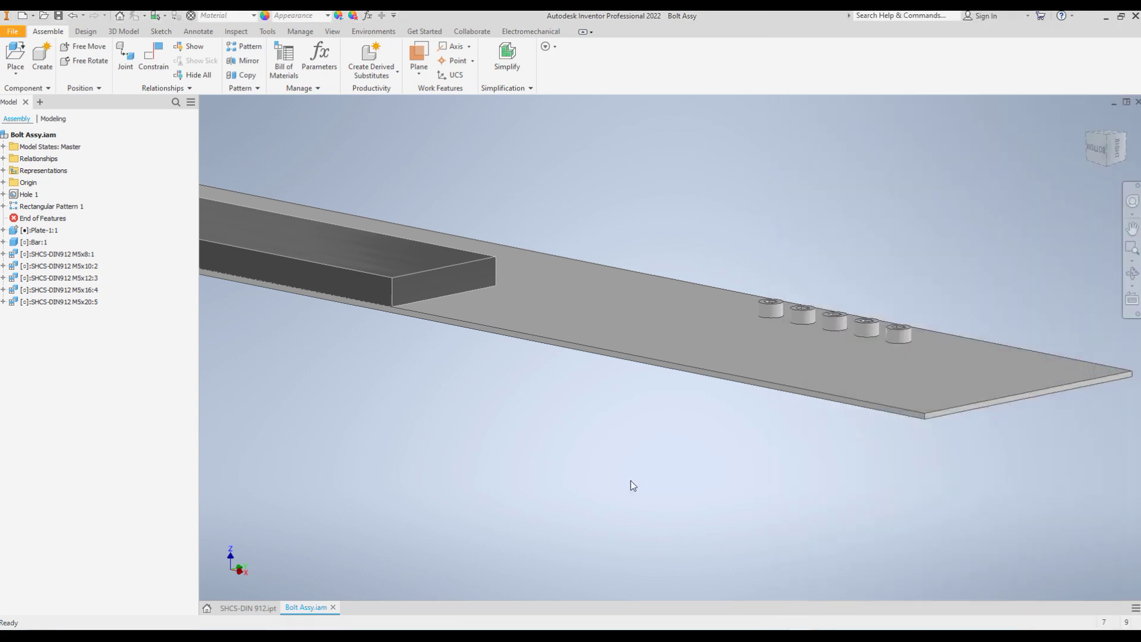
{"action": "scroll", "coordinate": [797, 483], "scroll_direction": "up", "scroll_amount": 5}
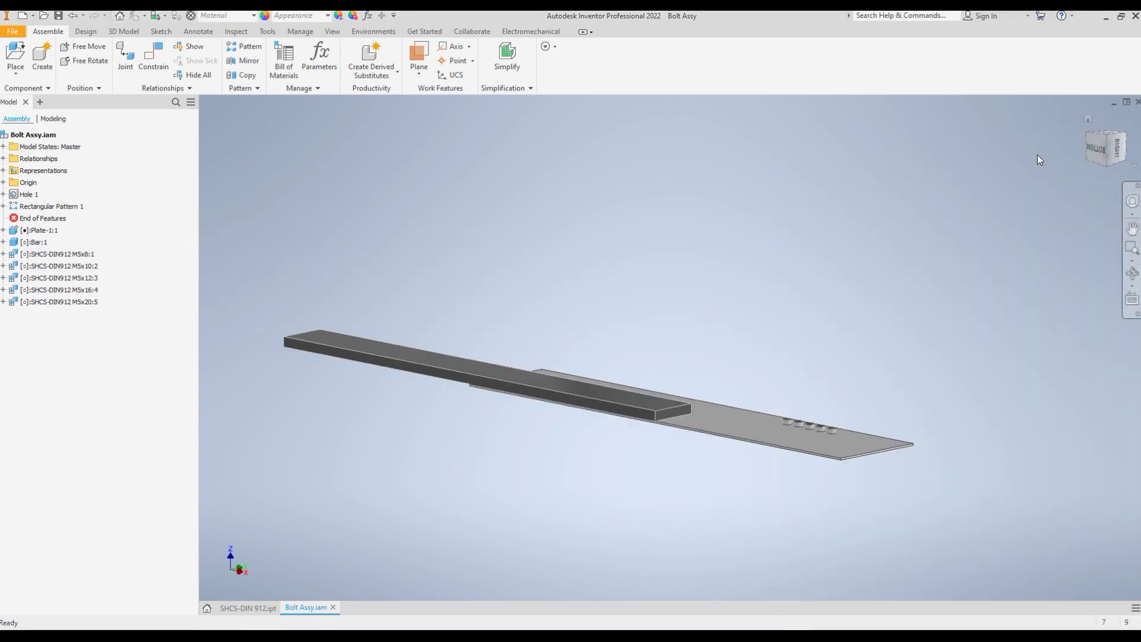
{"action": "left_click", "coordinate": [1082, 117]}
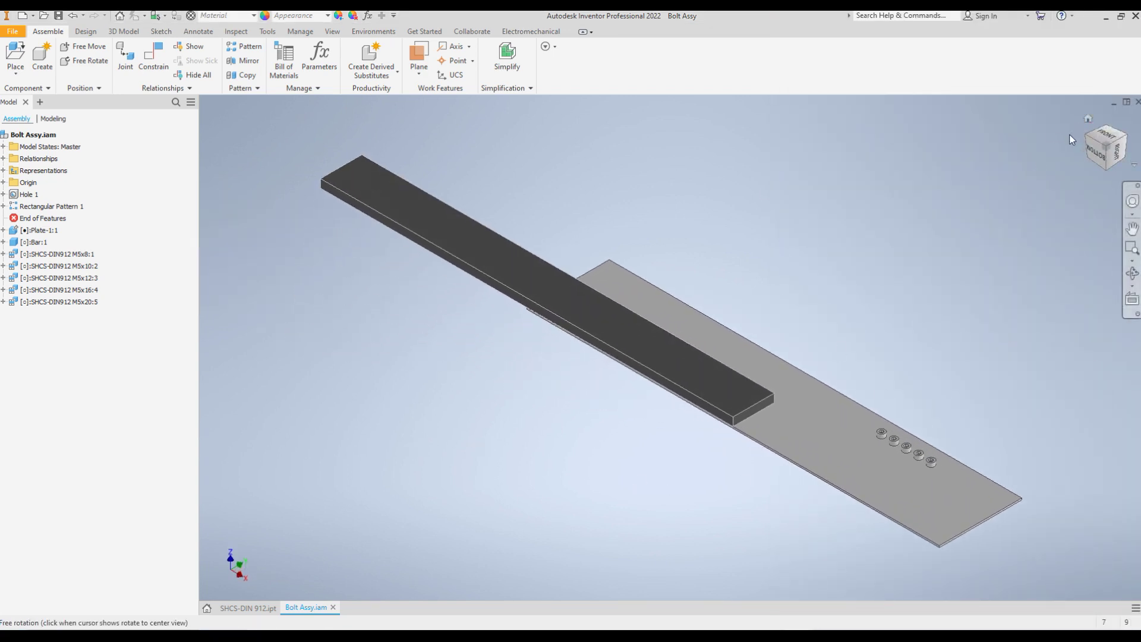